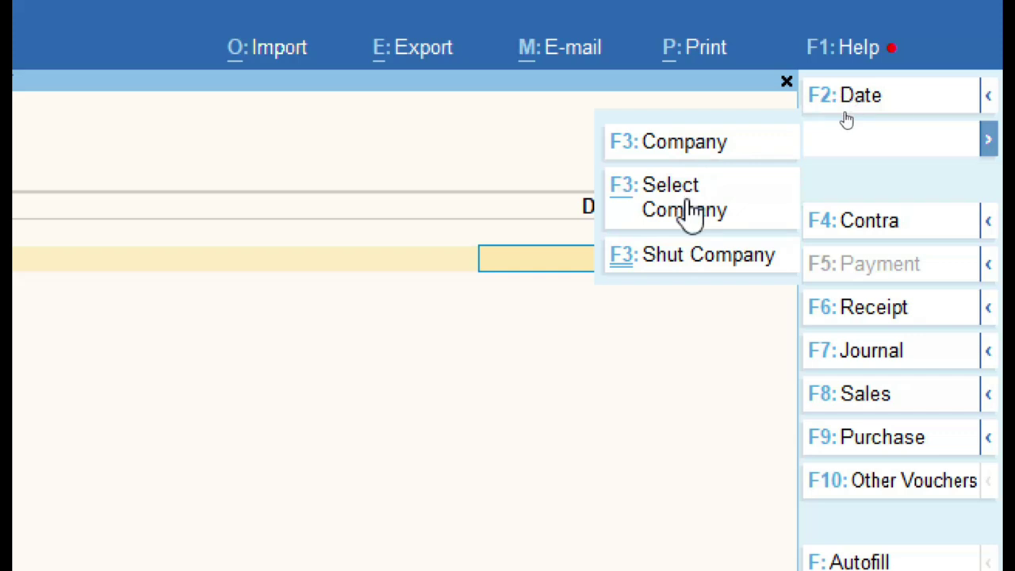
Switch to the photo viewer to read the voucher command chart in ACCOUNTS GROUP DETAILS.jpg, and return to TallyPrime.
key(Escape)
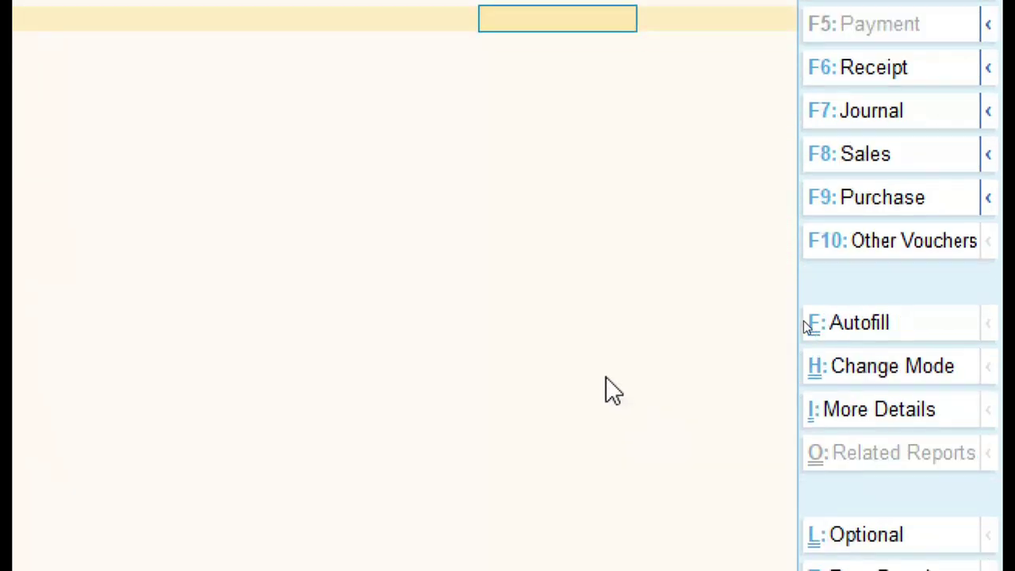
key(ctrl)
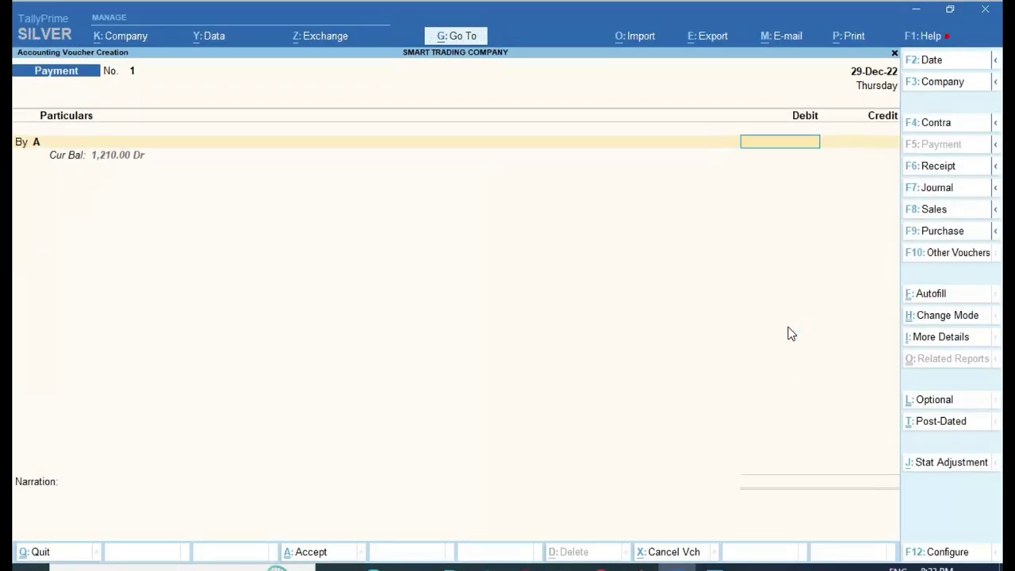
click(715, 568)
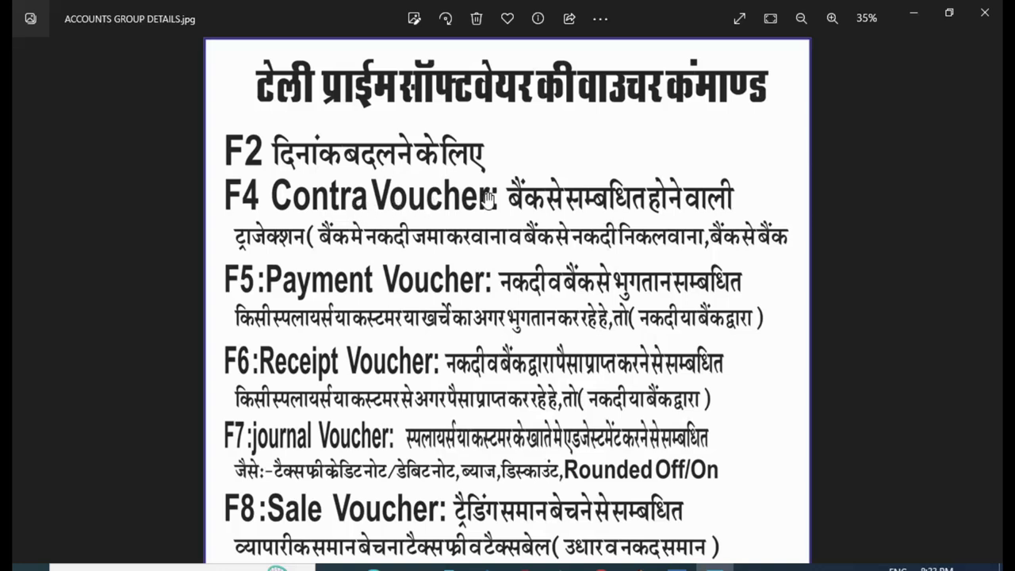
click(676, 566)
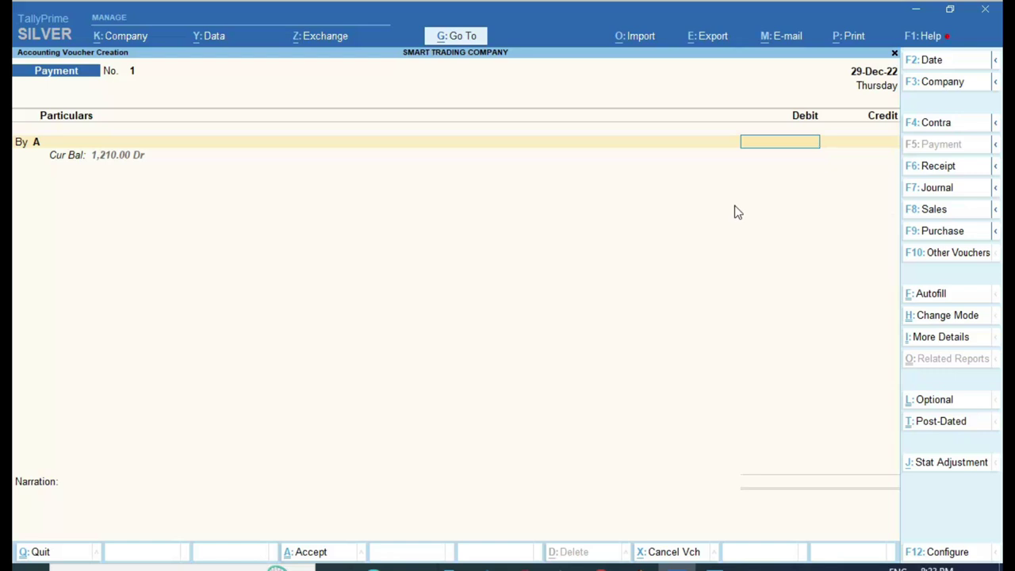
Start a contra voucher and create a new ledger named Sbi under the Bank Accounts group from it.
key(F4)
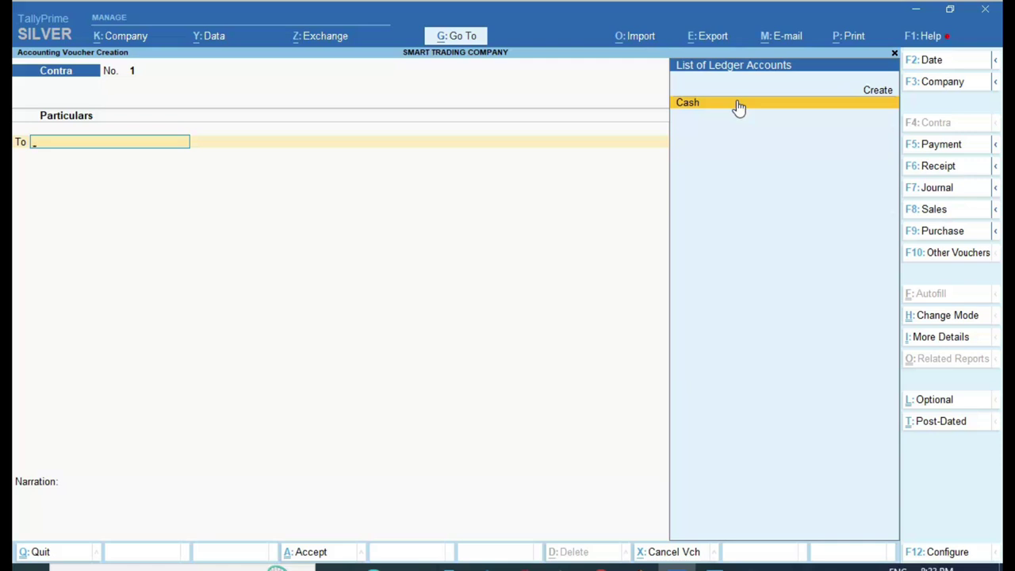
key(Up)
key(Return)
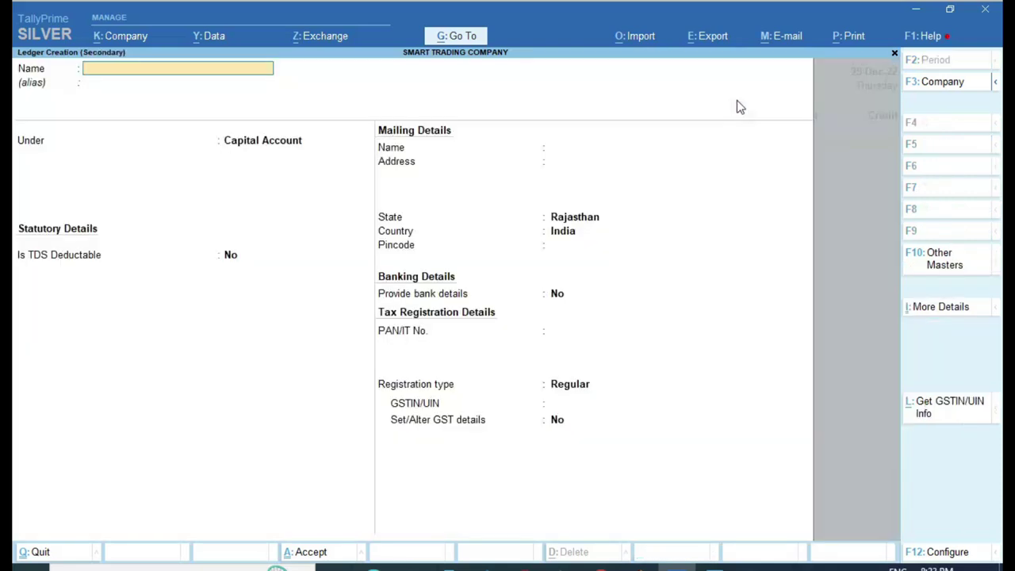
text(Sbi)
key(Return)
key(Return)
text(Bank)
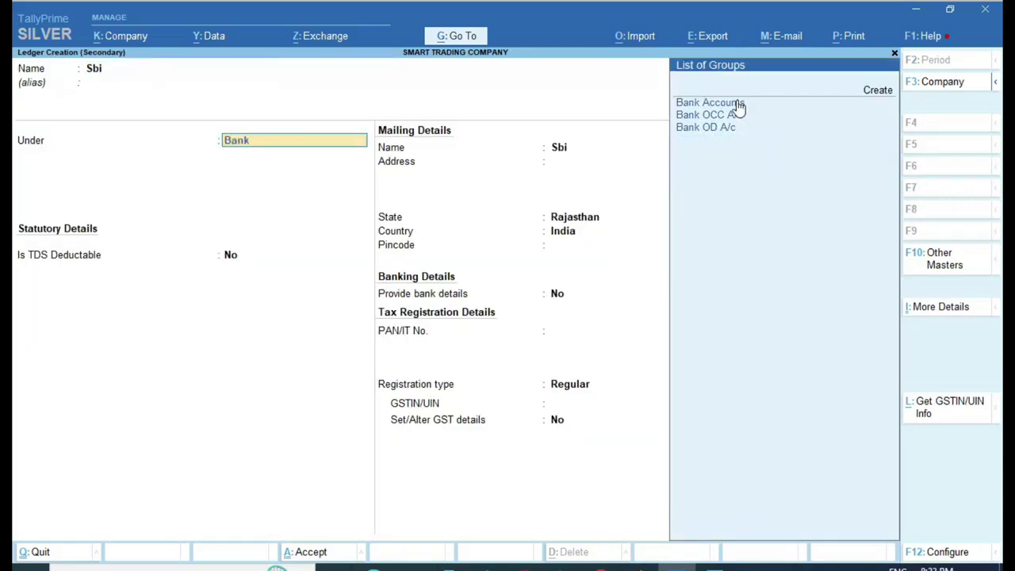
click(736, 102)
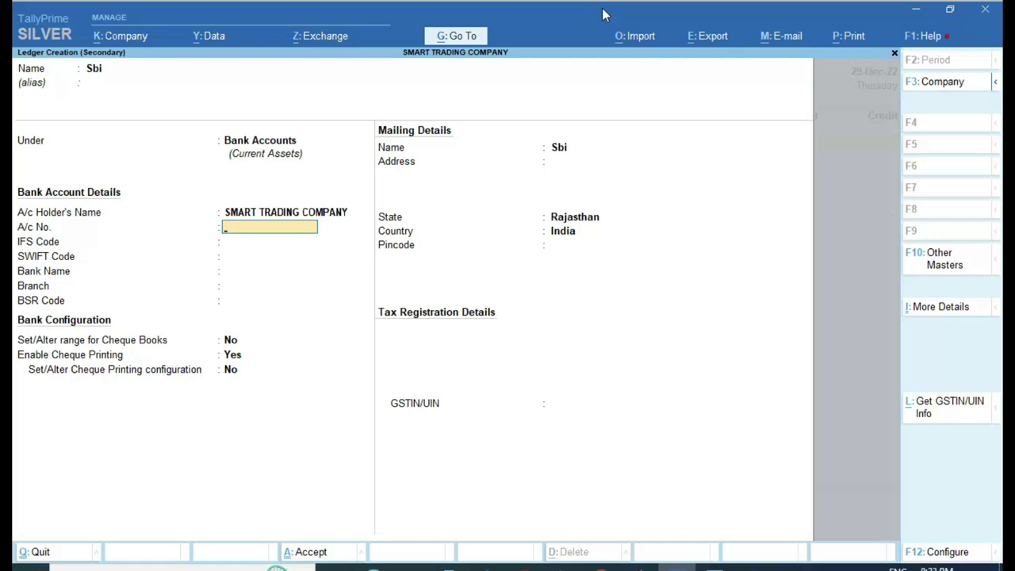
key(ctrl)
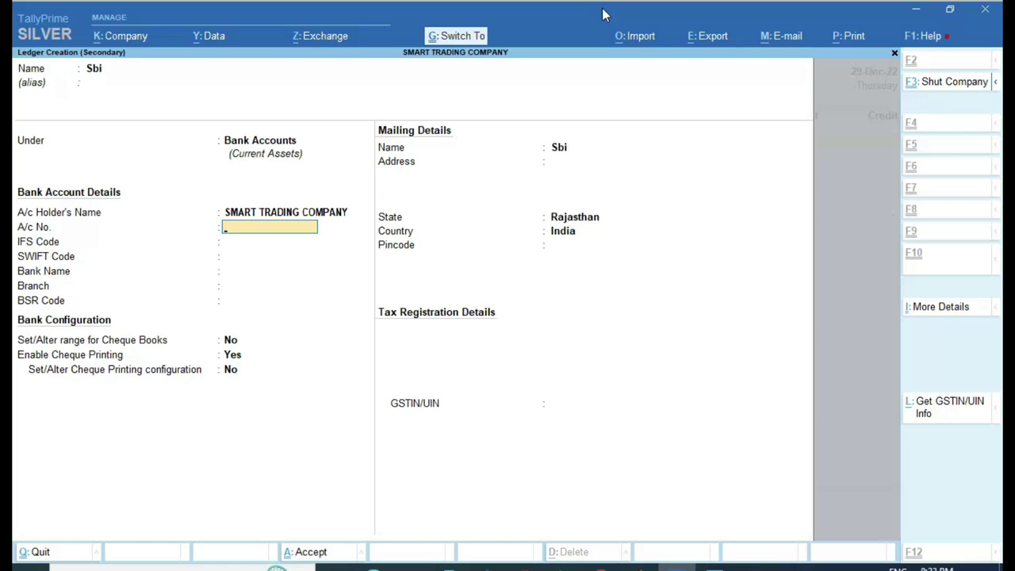
key(ctrl+a)
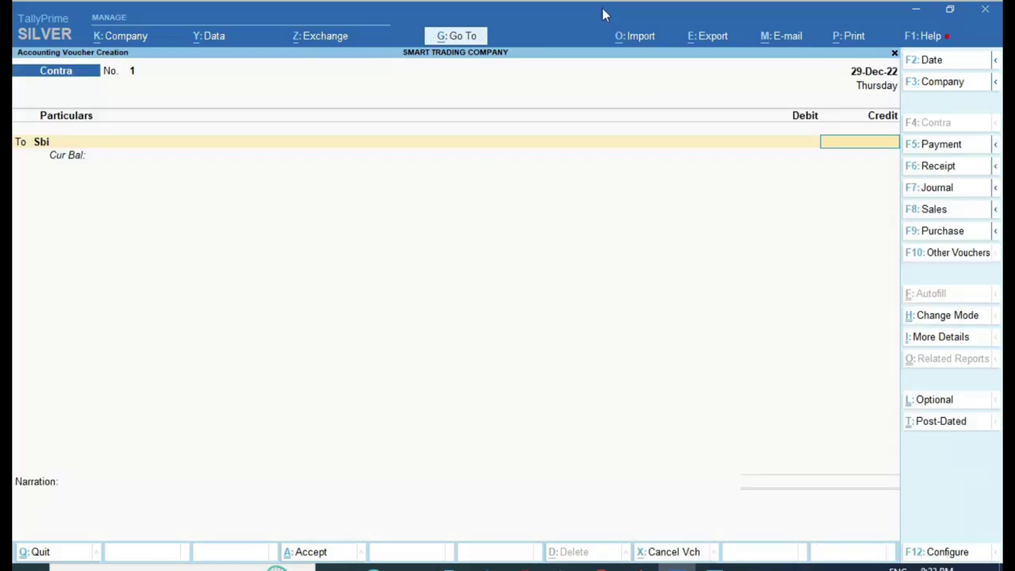
Change the contra voucher's credit account to Cash and enter a credit amount of 1000.
key(BackSpace)
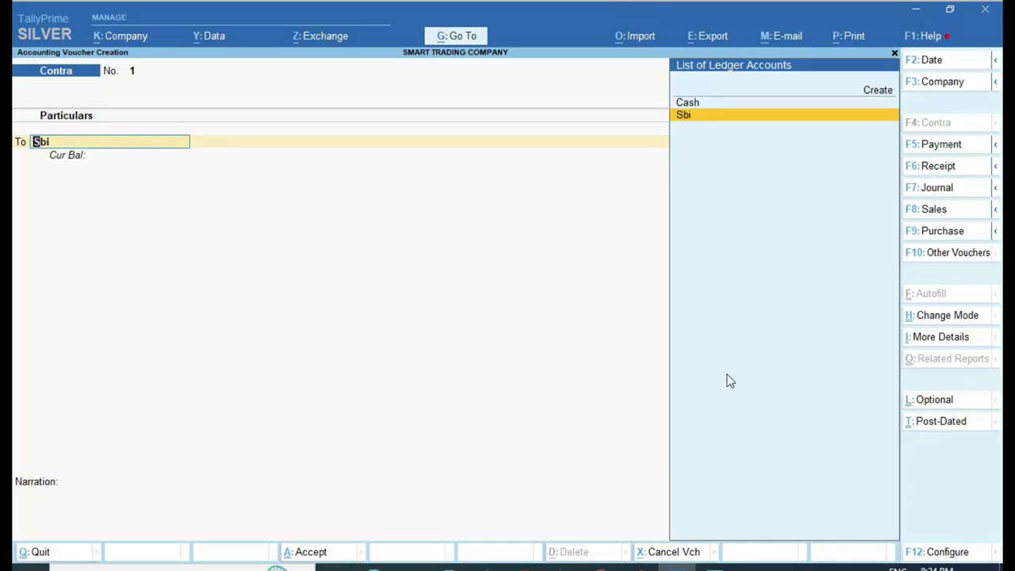
click(707, 564)
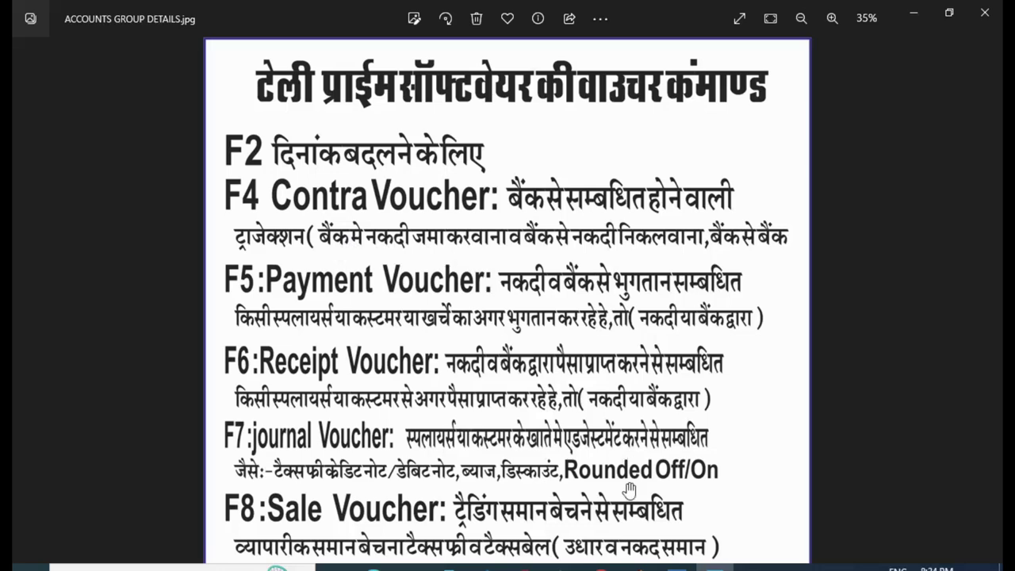
click(677, 564)
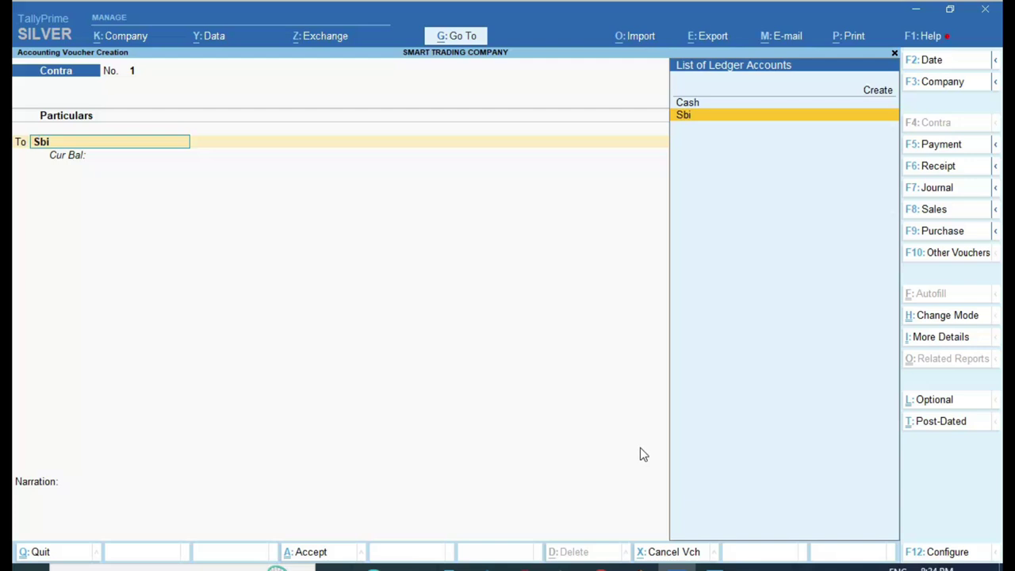
key(Up)
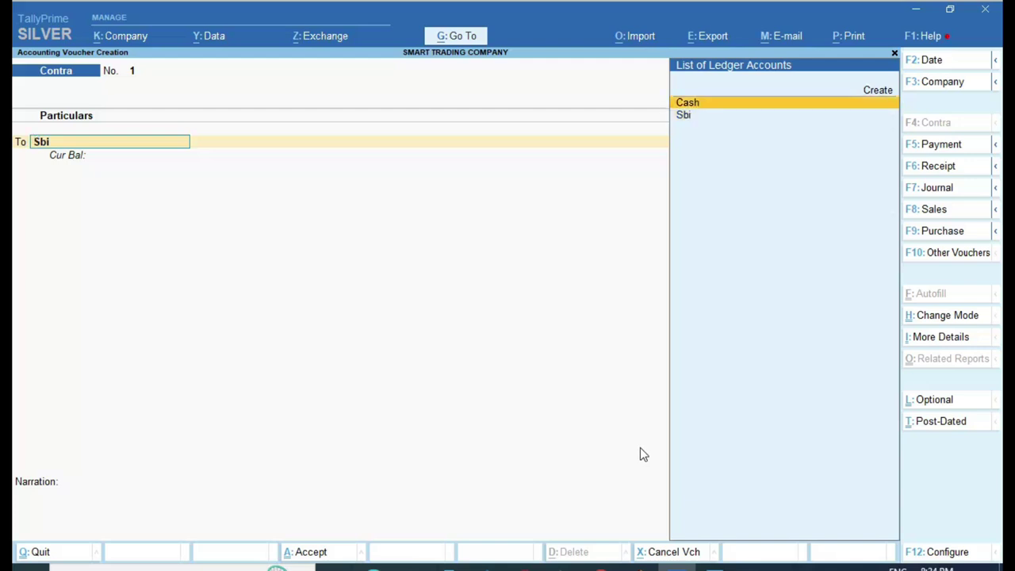
key(Return)
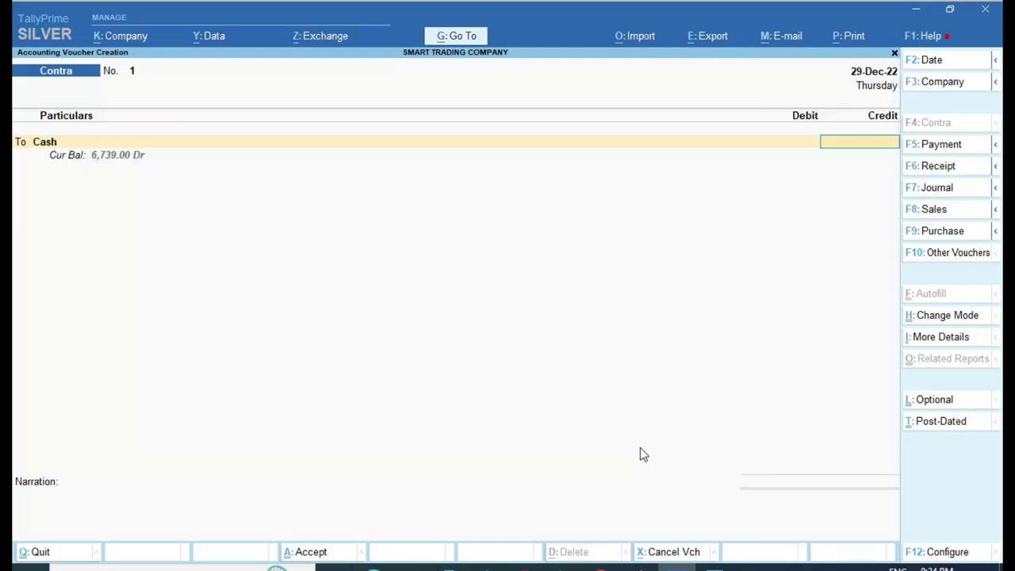
text(1000)
key(Return)
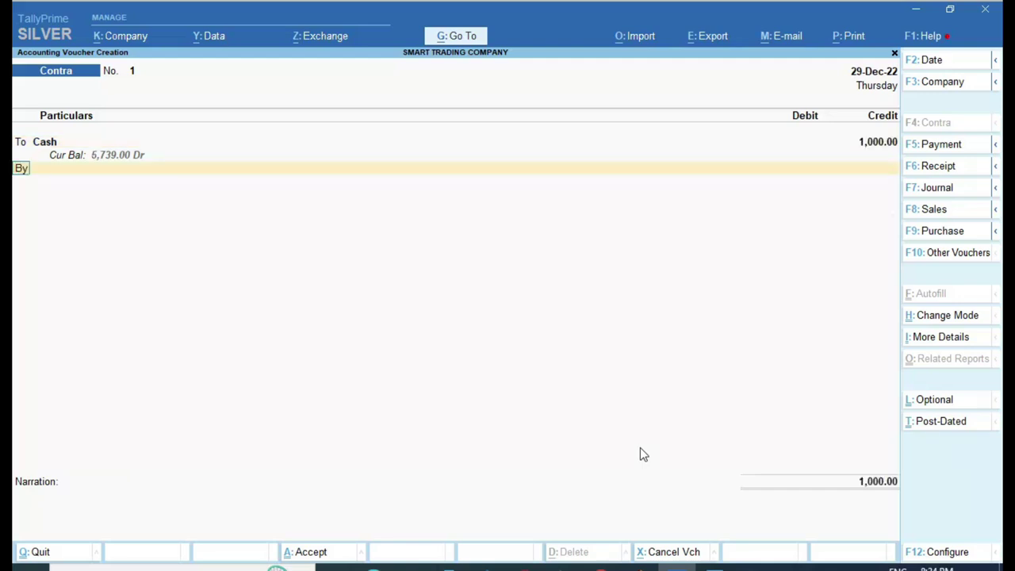
Add Sbi as the debit account with an amount of 1,000 in the contra voucher.
key(Return)
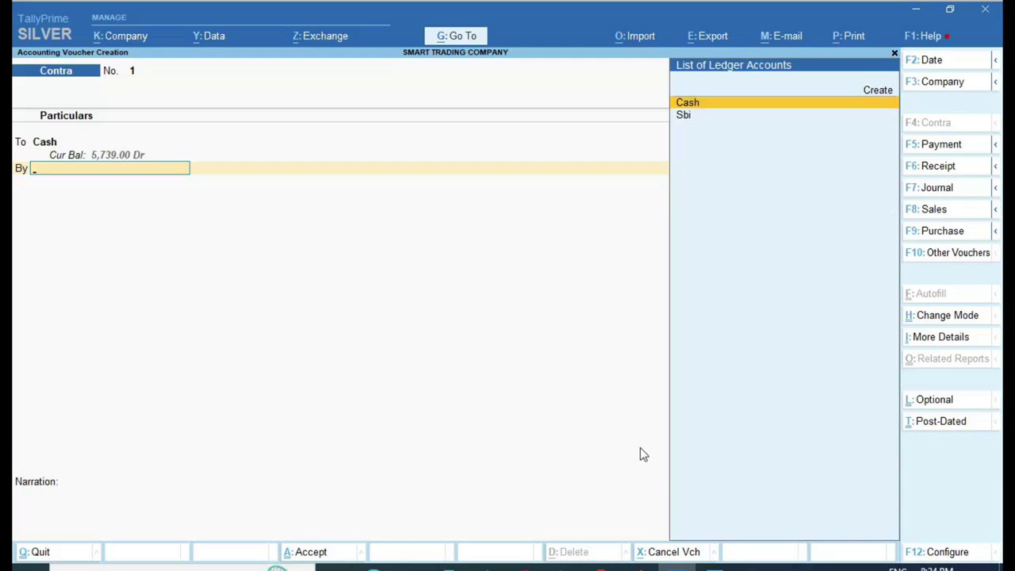
key(Down)
key(Return)
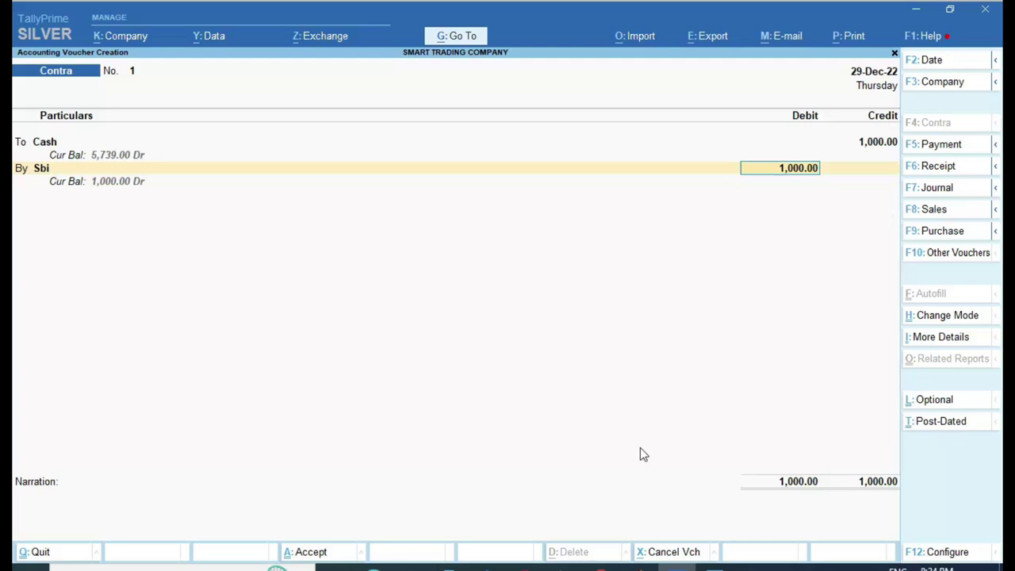
click(23, 191)
key(Return)
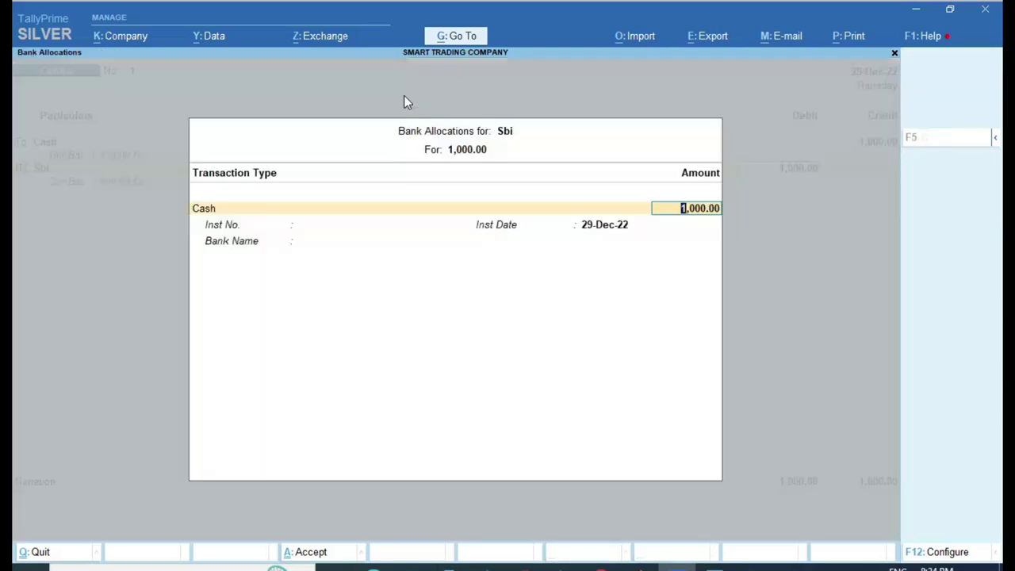
Accept the Cash bank allocation for Sbi with the denominations and bank details left blank, and save the contra voucher.
key(Return)
key(Return)
key(Return)
key(Return)
key(Return)
key(Return)
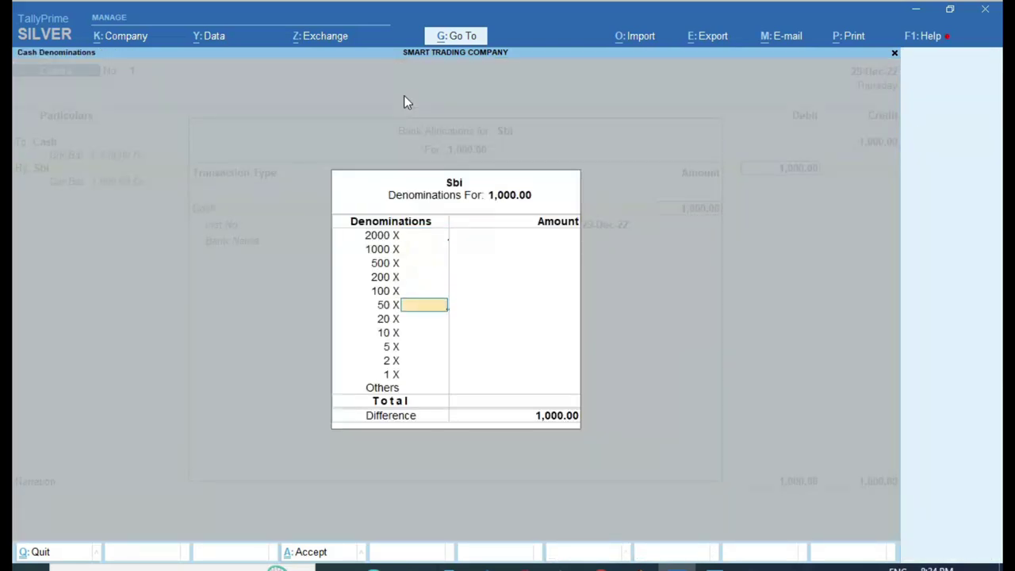
key(Return)
key(Return)
key(Return)
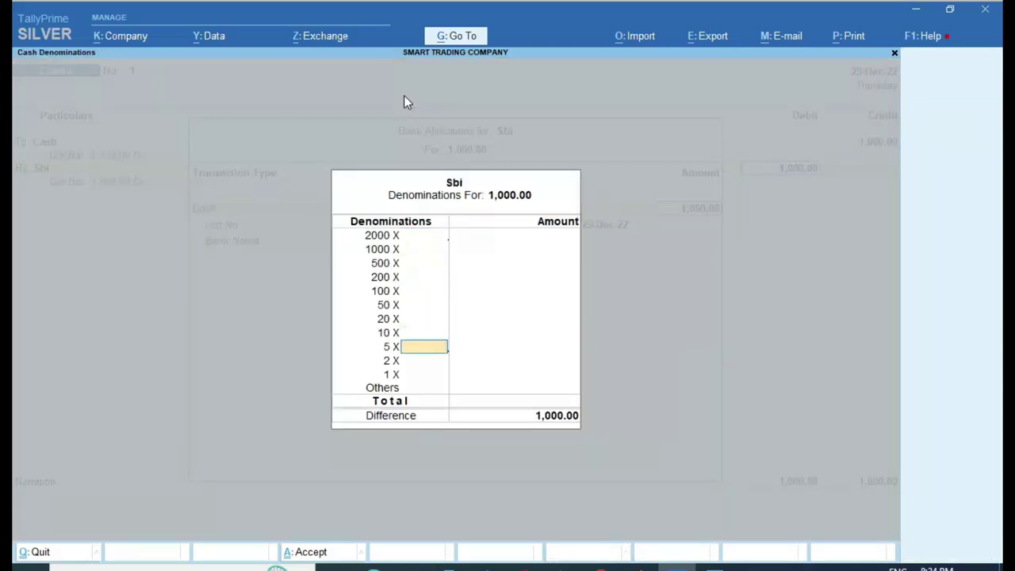
key(Return)
key(Return)
key(Return)
key(Return)
key(Return)
key(Return)
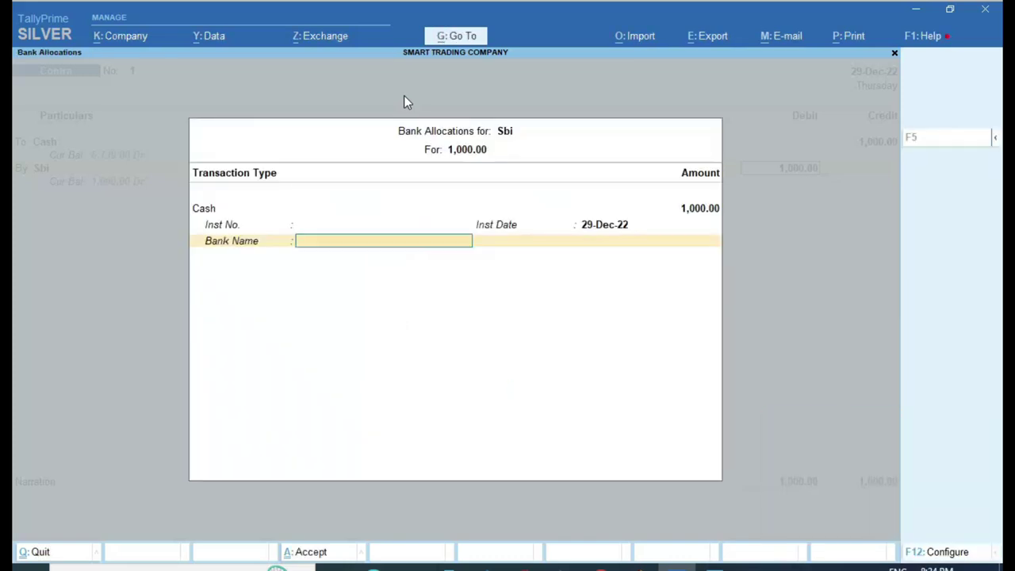
key(Return)
key(Return)
key(Return)
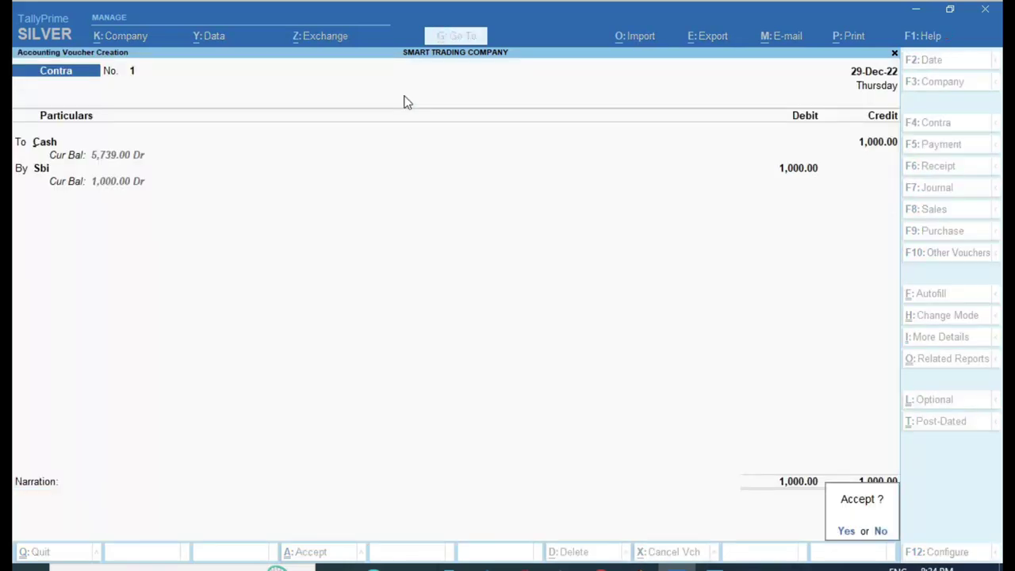
key(Return)
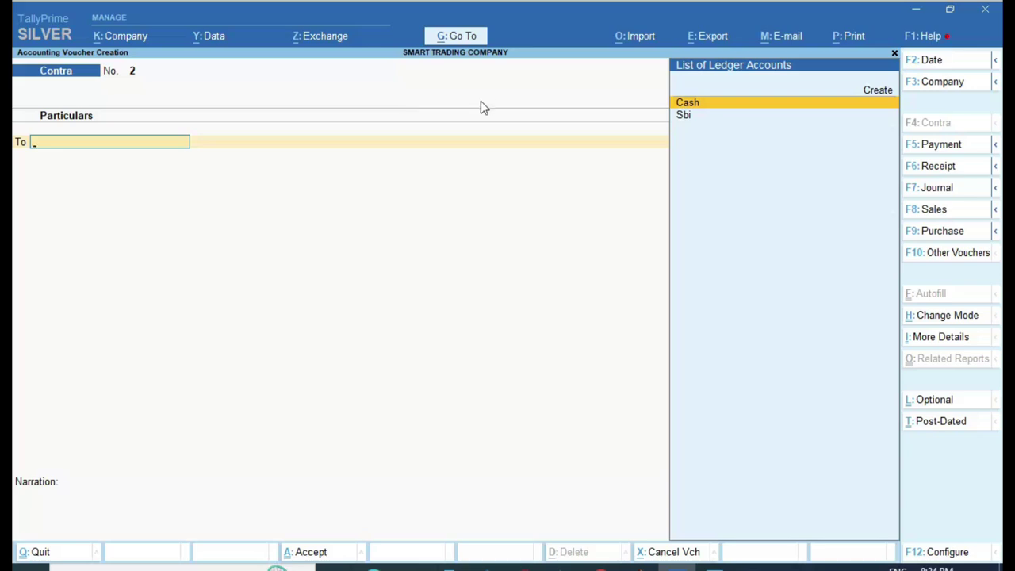
Credit the Sbi account with 400 in the new contra voucher, keeping the default bank allocation.
click(709, 567)
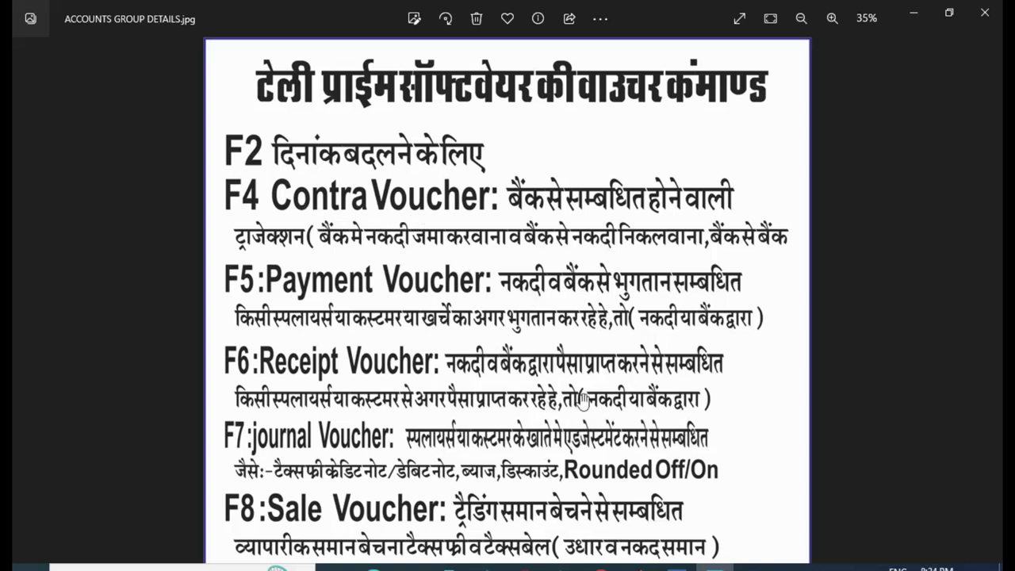
click(676, 567)
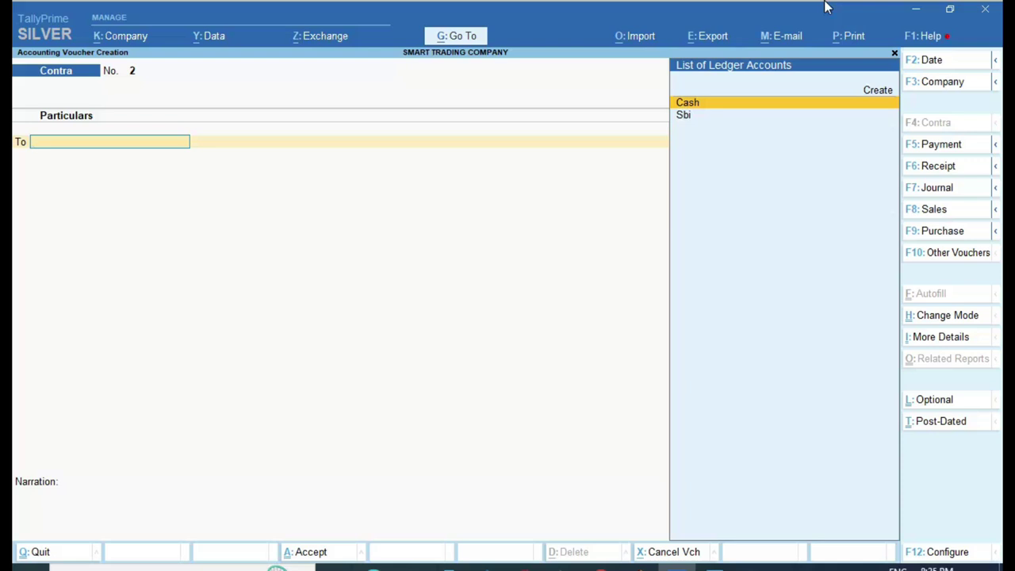
key(Down)
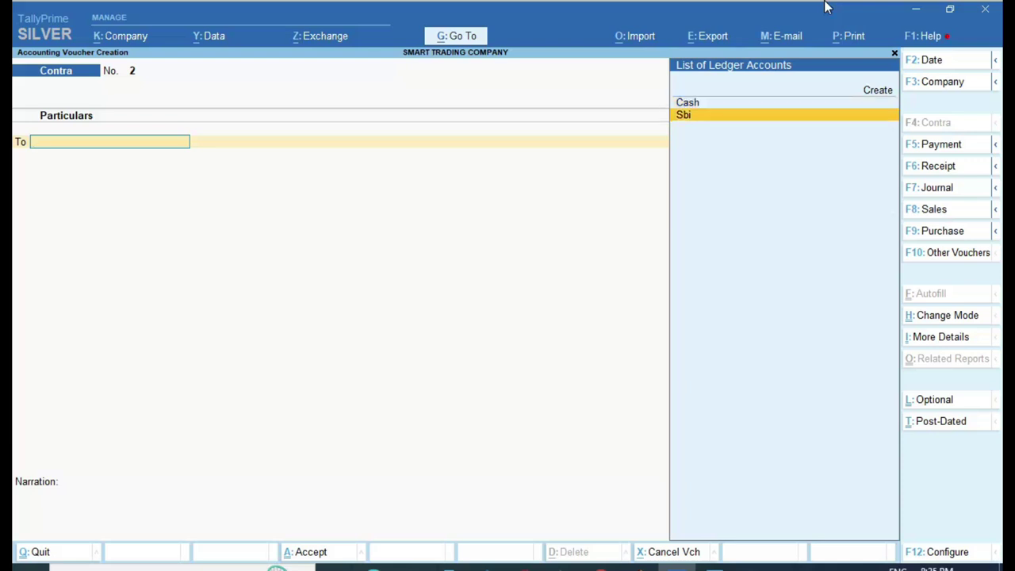
key(Return)
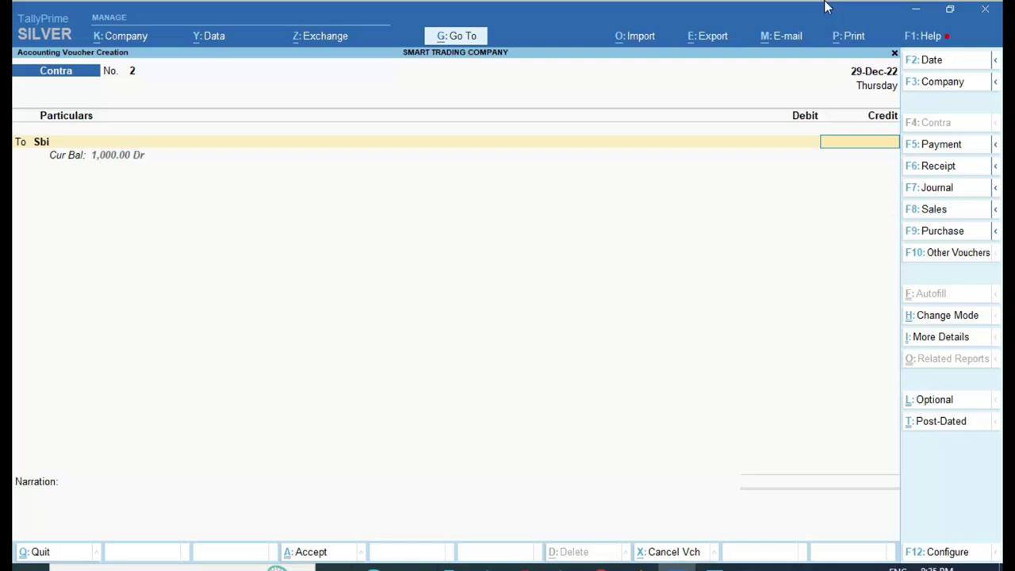
text(400)
key(Return)
key(Return)
key(Return)
key(Return)
key(Return)
key(Return)
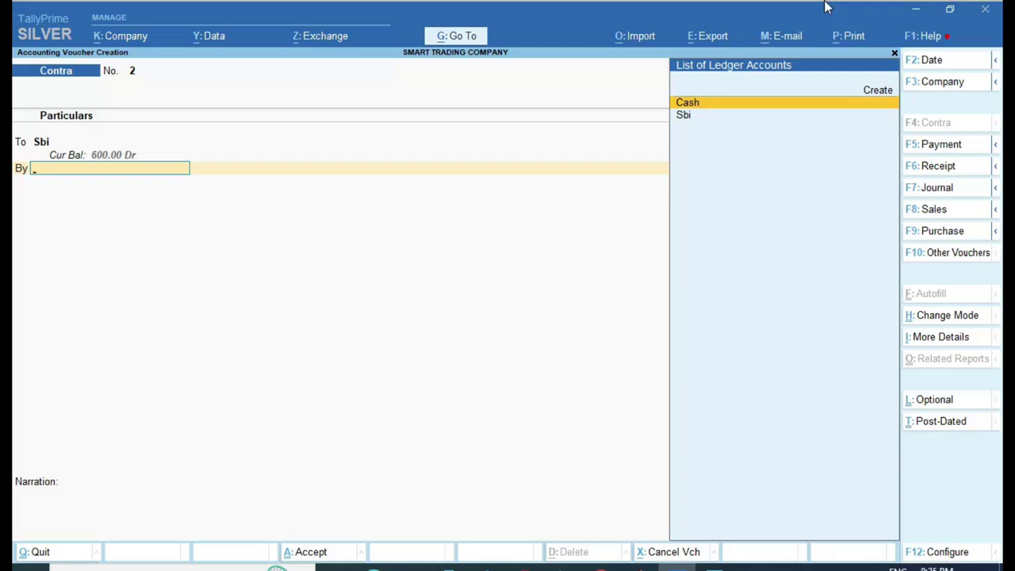
Debit Cash with 400 and save the contra voucher without a narration.
key(Return)
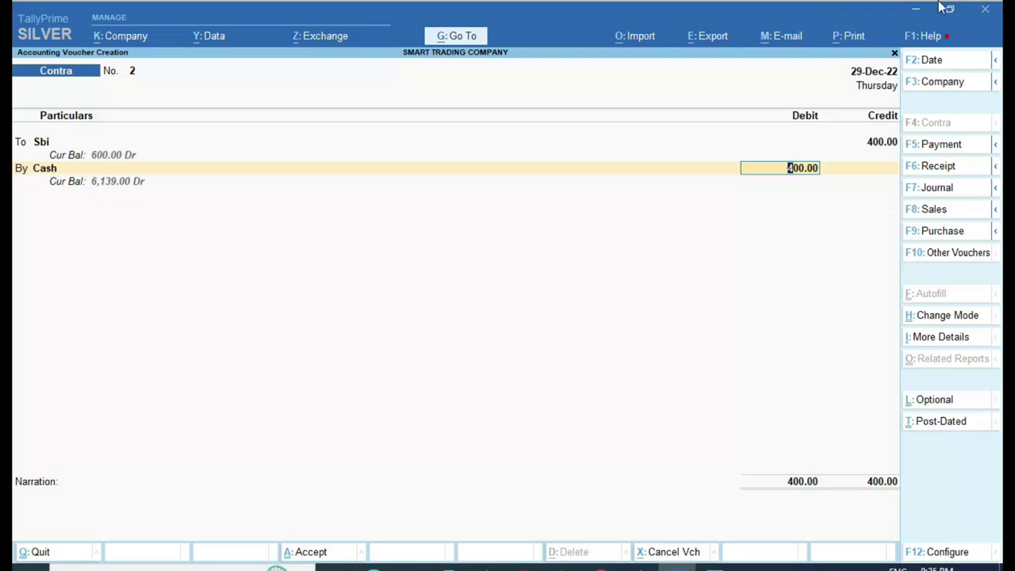
key(ctrl)
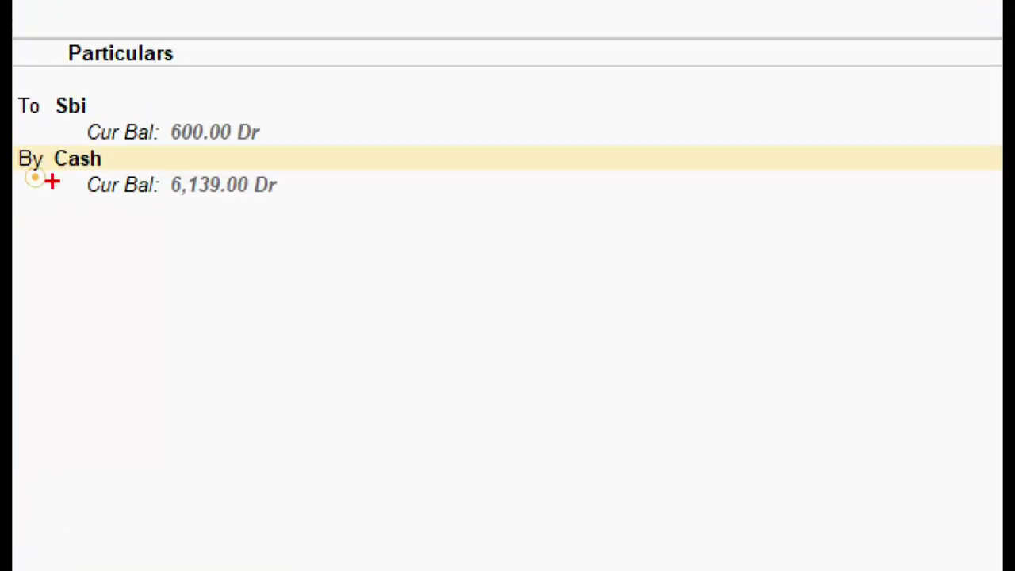
drag(152, 101, 282, 153)
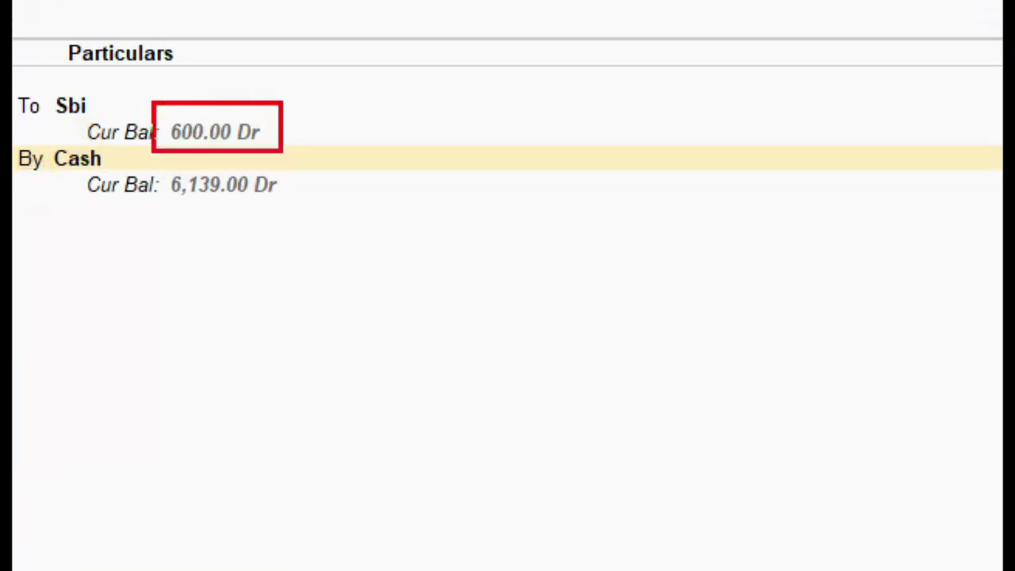
drag(153, 162, 301, 208)
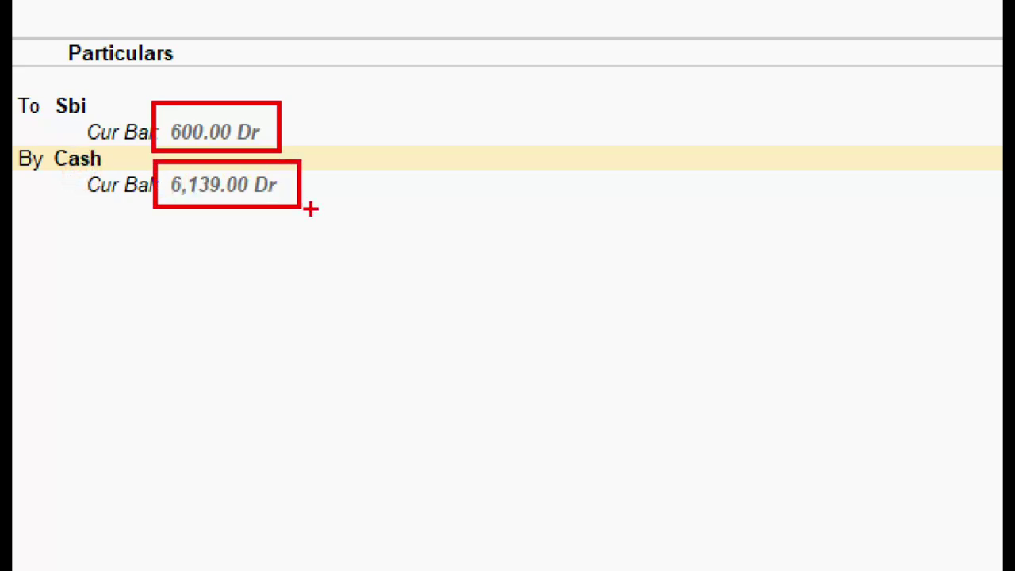
key(Escape)
key(Return)
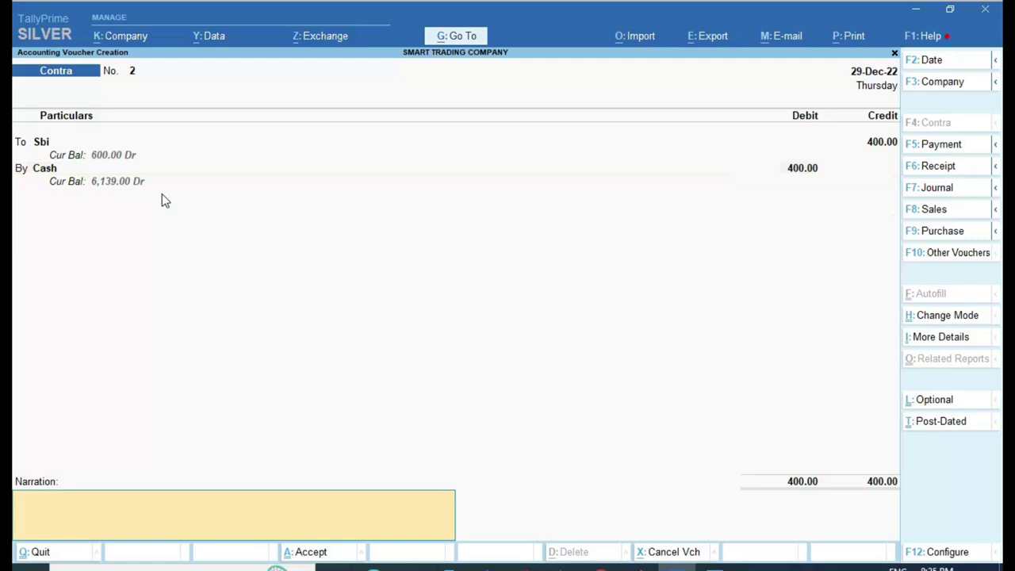
key(Return)
key(y)
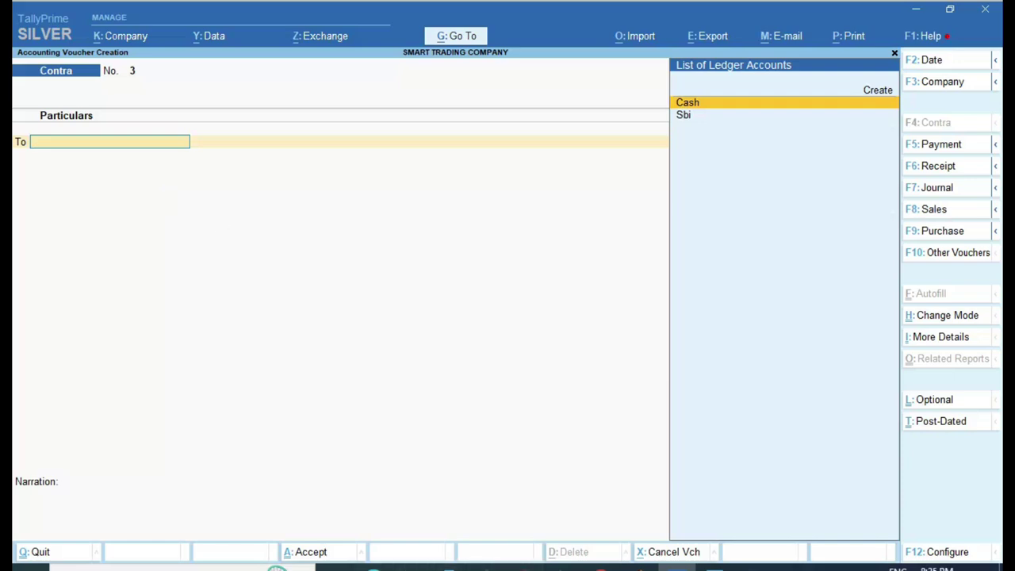
Create a ledger named Hdfc under Bank Accounts from the contra voucher, leaving the bank account details blank.
click(701, 530)
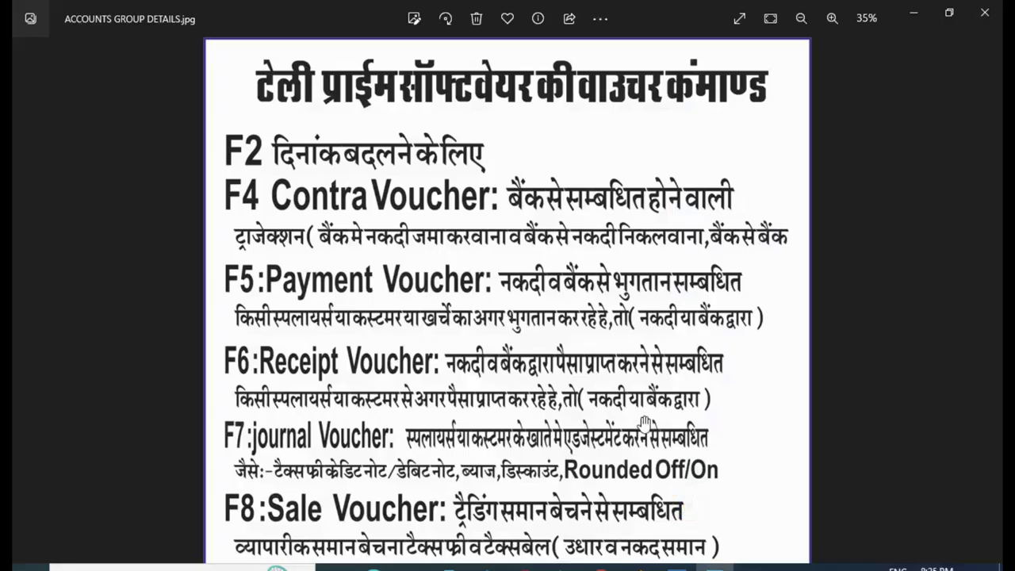
click(676, 566)
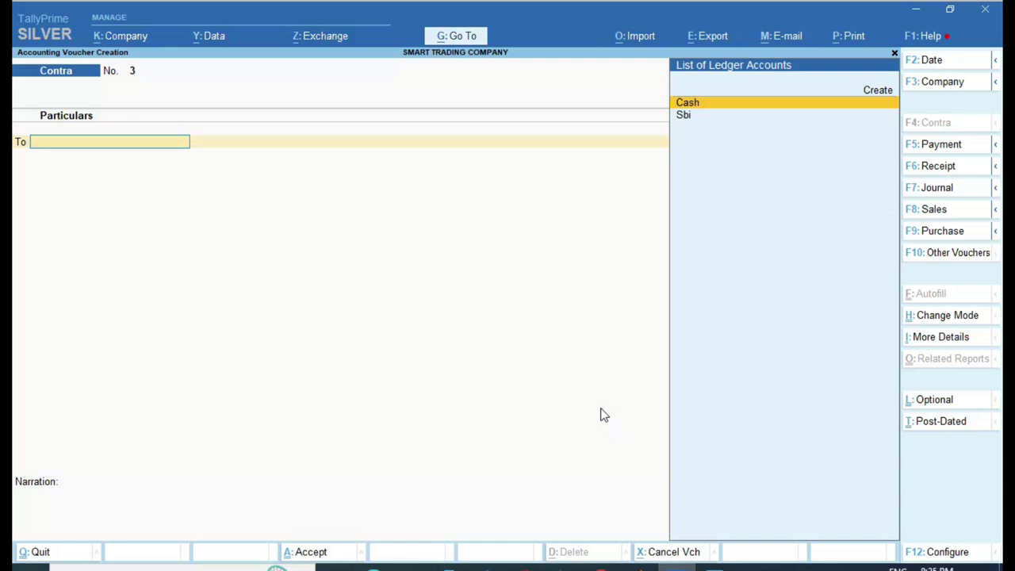
key(Up)
key(Return)
text(Hdfc)
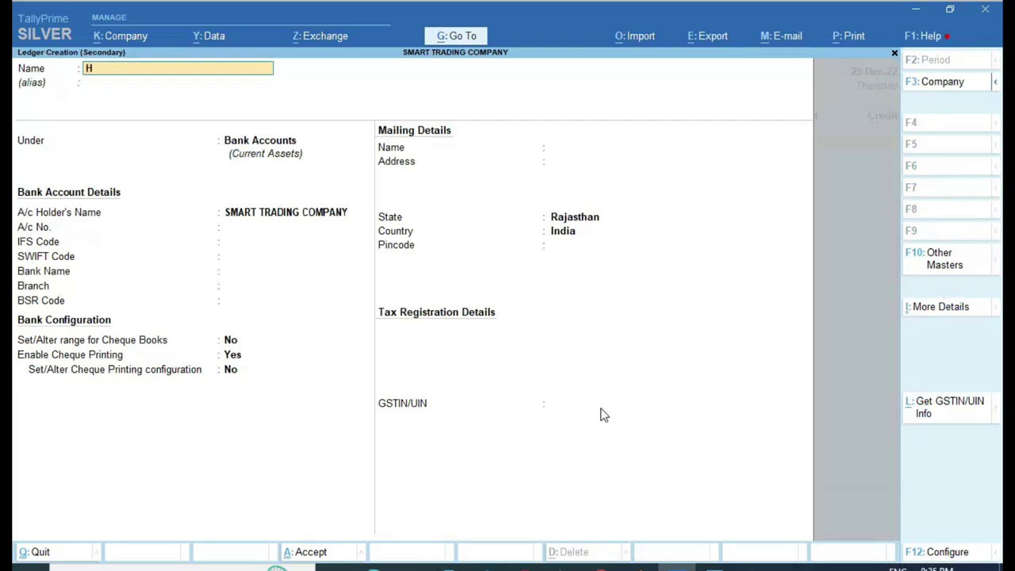
key(Return)
key(Return)
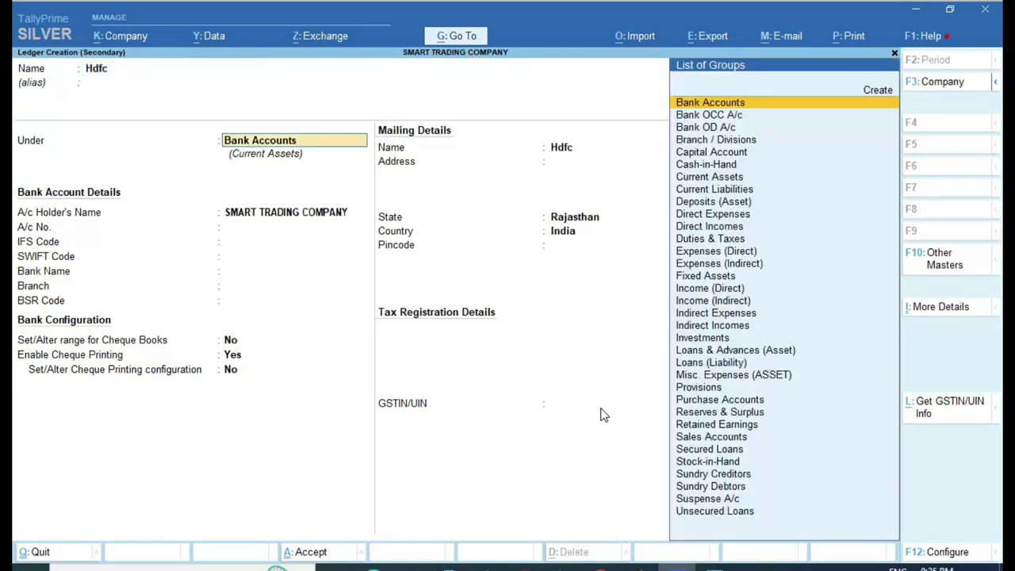
key(Return)
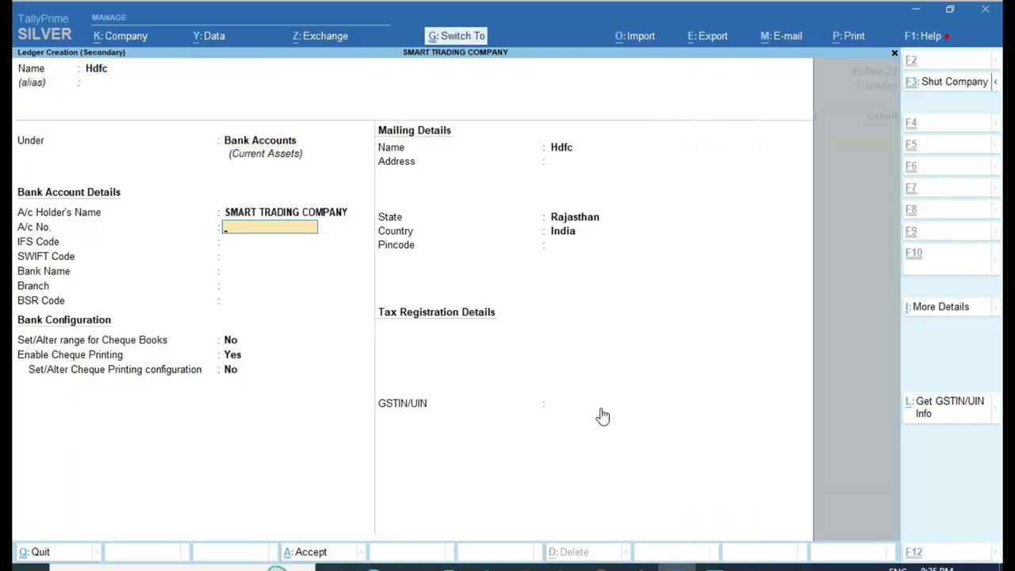
key(ctrl+a)
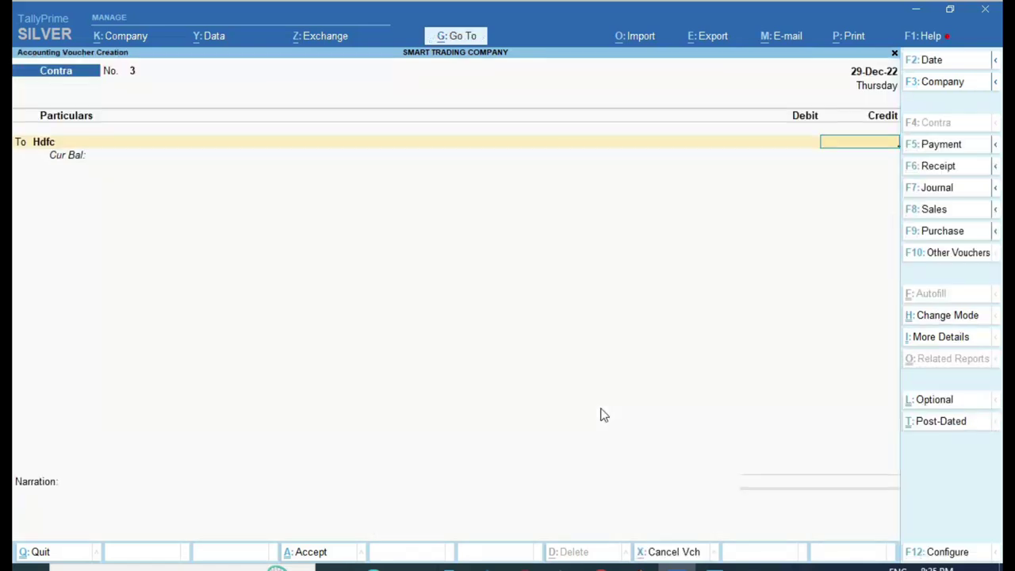
Replace the credit account with Sbi for 100, keeping the default bank allocation, and choose Hdfc as the debit account for 100.
key(BackSpace)
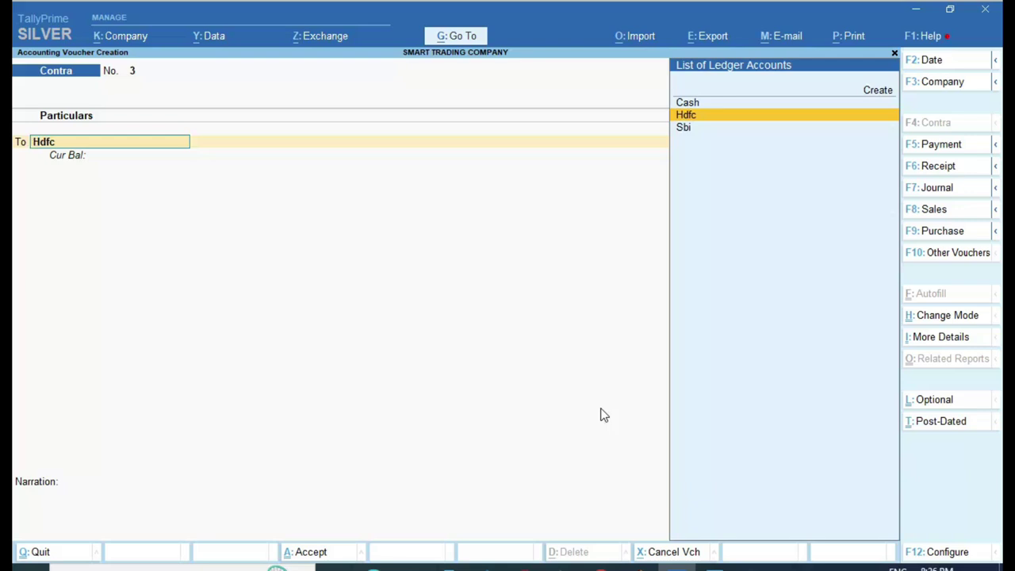
key(Down)
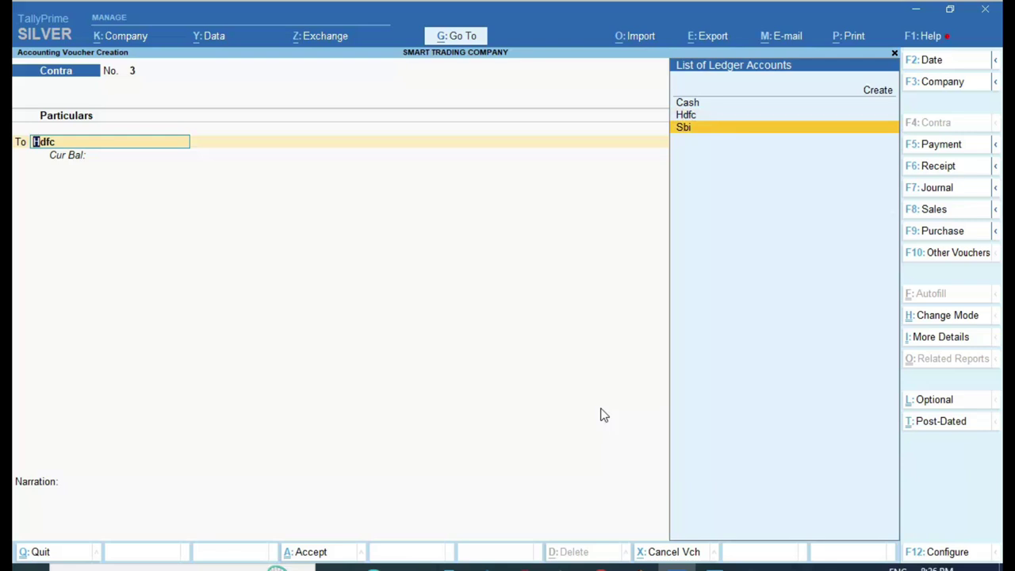
key(Return)
text(100)
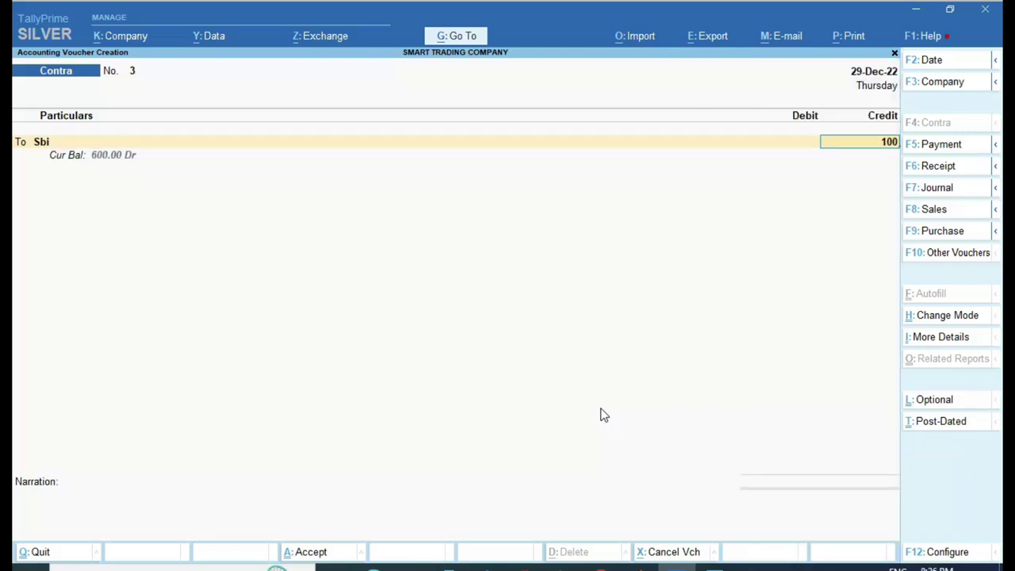
key(Return)
key(Return)
key(Return)
key(Return)
key(Return)
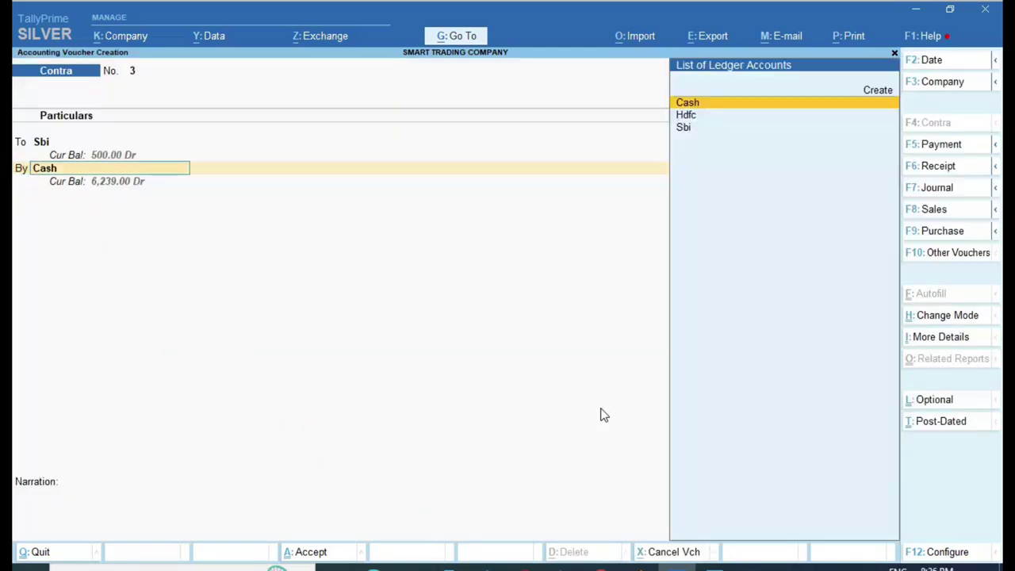
key(Down)
key(Return)
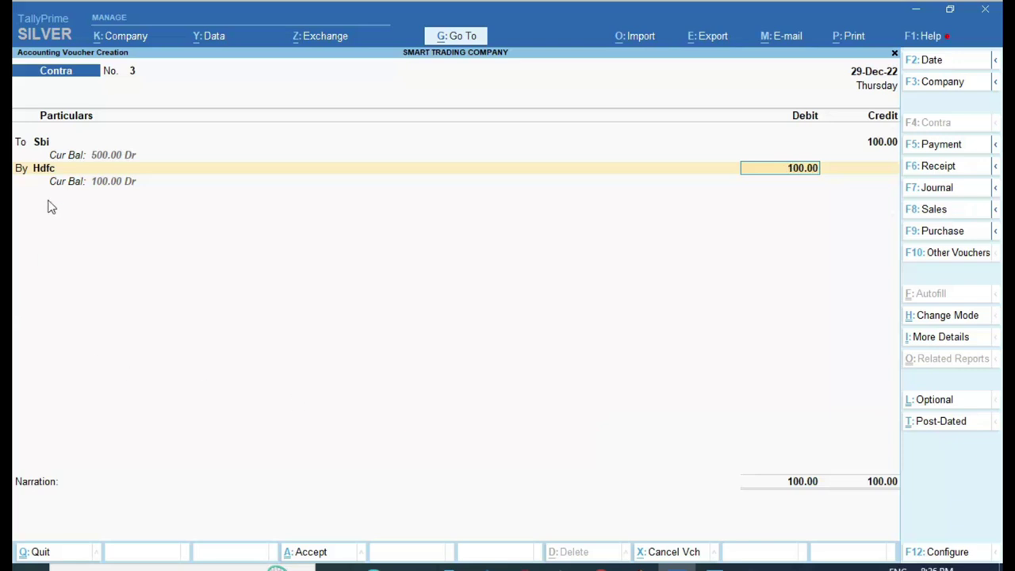
key(ctrl+1)
click(24, 156)
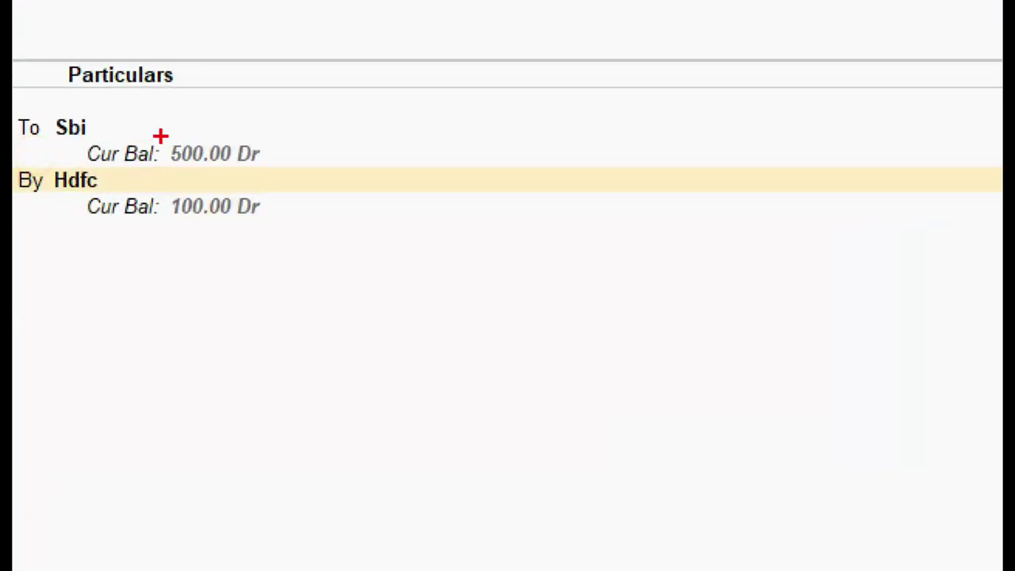
mouse_move(154, 107)
mouse_down()
mouse_move(278, 181)
mouse_move(298, 172)
mouse_up()
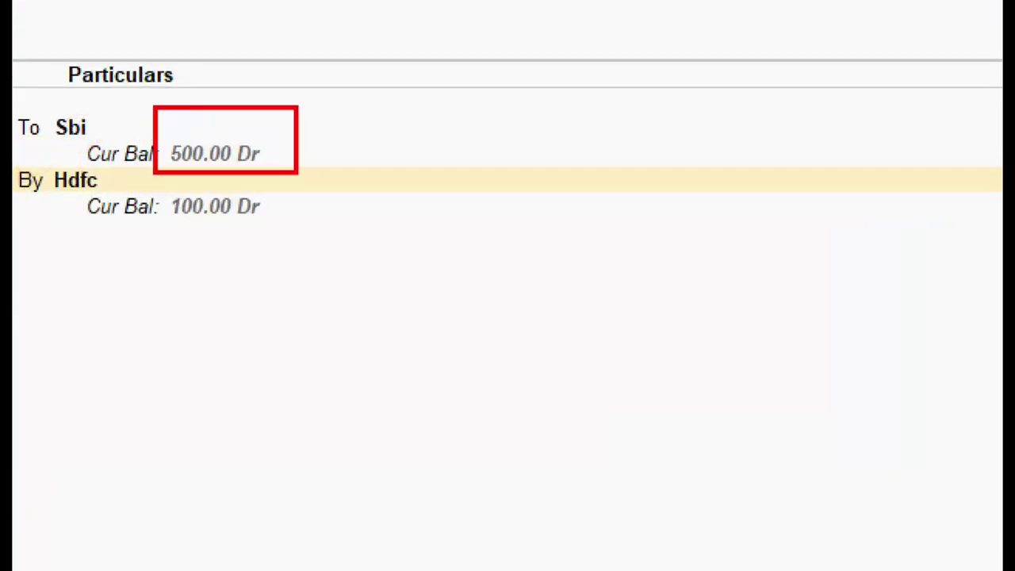
mouse_move(268, 128)
mouse_down()
mouse_move(281, 148)
mouse_move(399, 95)
mouse_up()
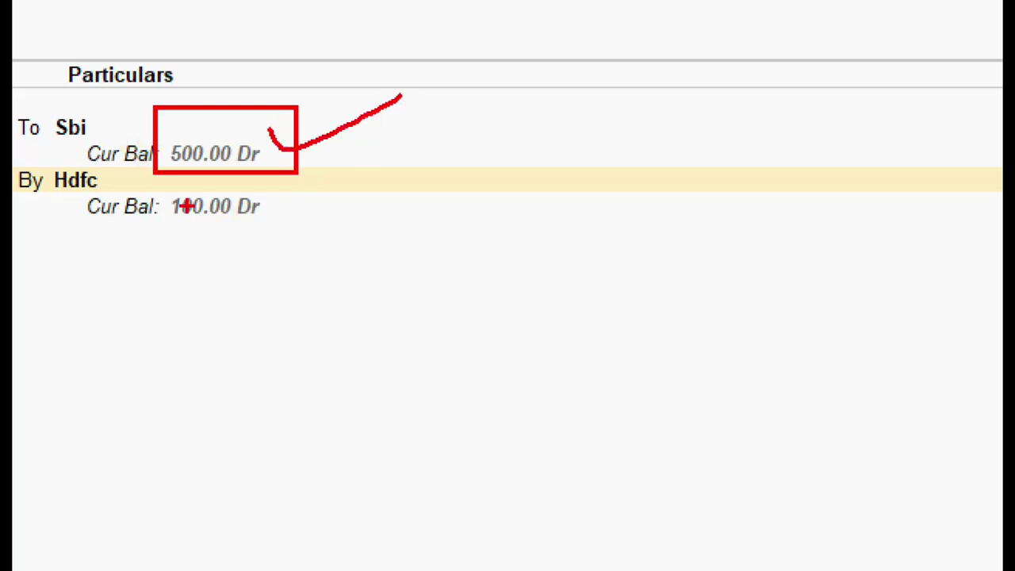
mouse_move(165, 181)
mouse_down()
mouse_move(220, 295)
mouse_move(310, 176)
mouse_move(152, 181)
mouse_up()
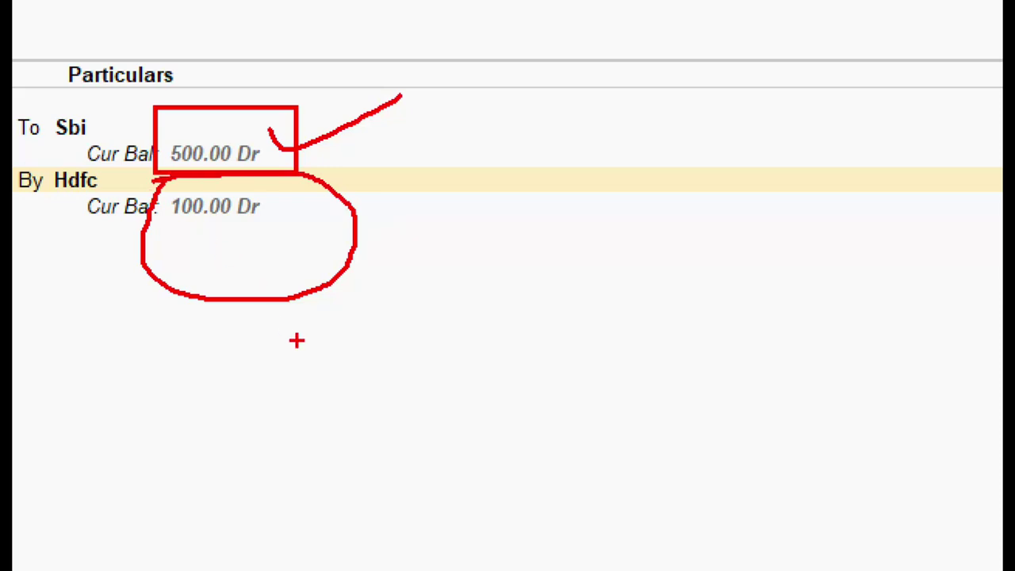
click(238, 115)
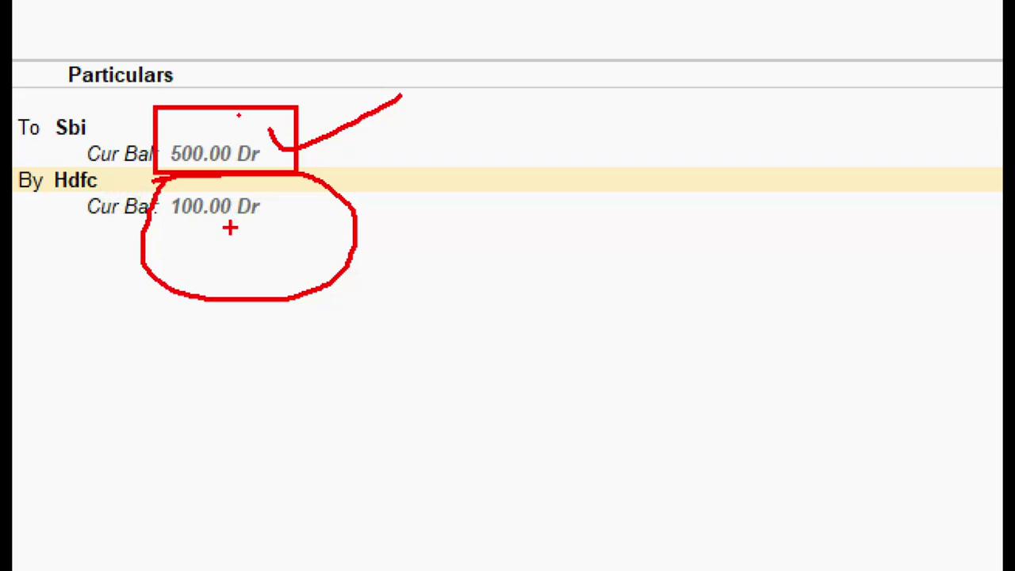
key(Escape)
Accept the Cheque/DD bank allocation for Hdfc with blank instrument details, and save the contra voucher without a narration.
key(Return)
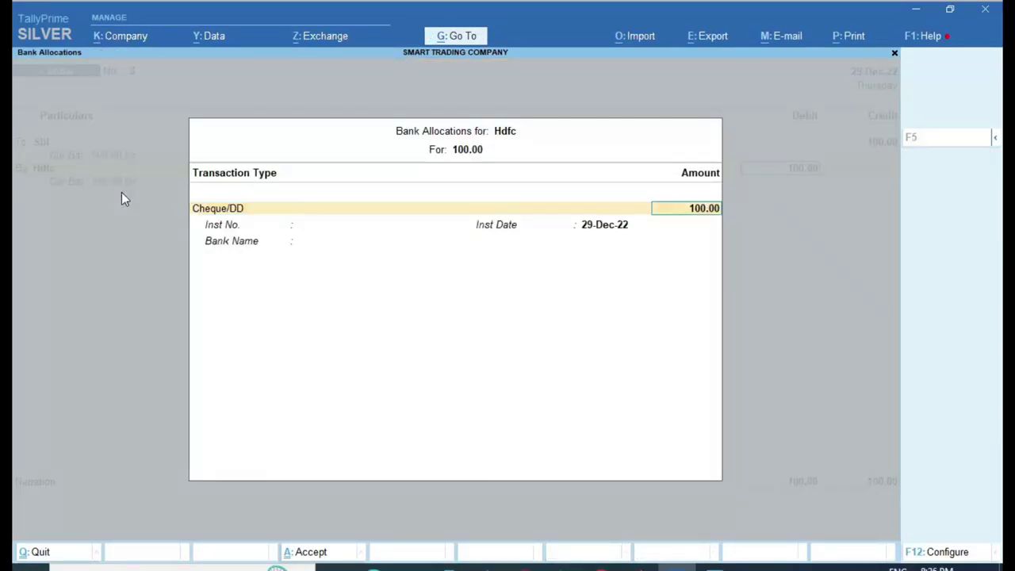
key(Return)
key(Return)
key(Return)
key(Return)
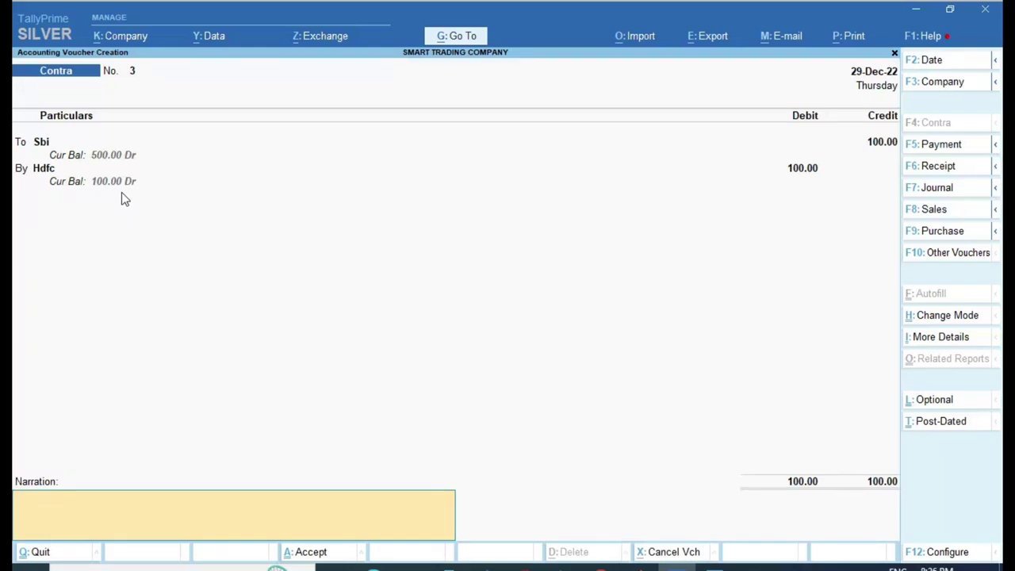
key(Return)
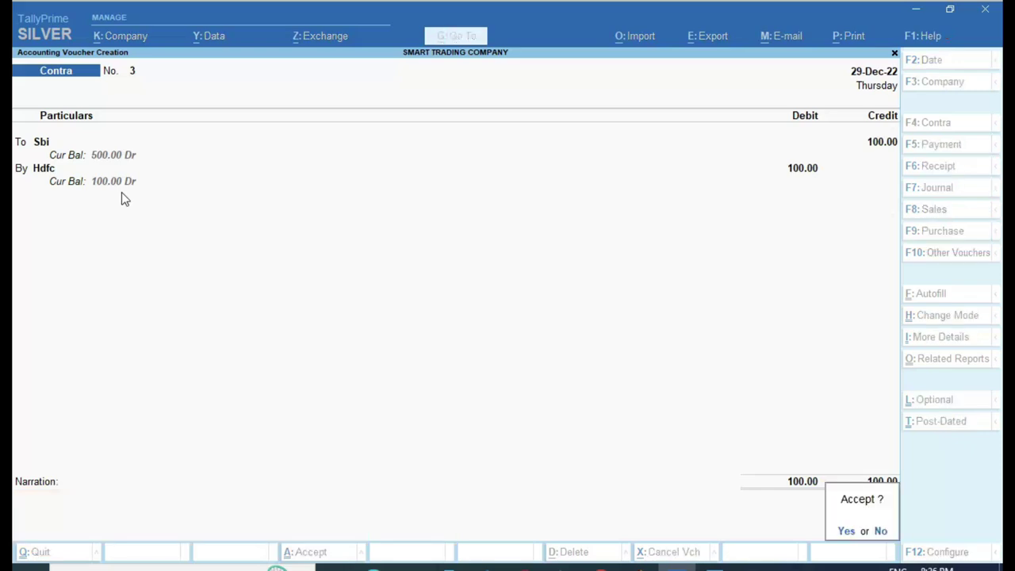
key(Return)
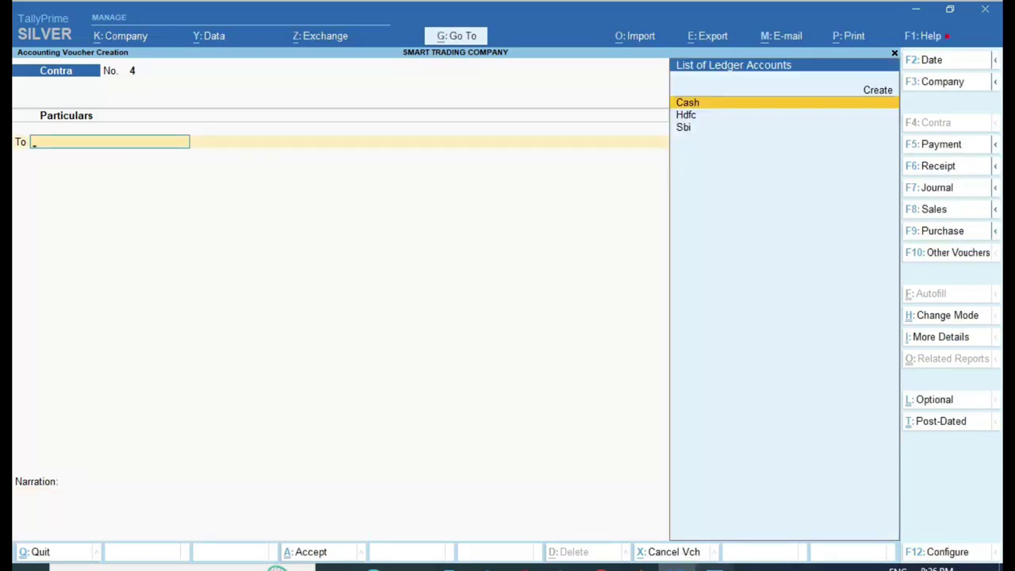
Consult the Payment Voucher notes in ACCOUNTS GROUP DETAILS.jpg, and open a new payment voucher in TallyPrime.
key(alt+Tab)
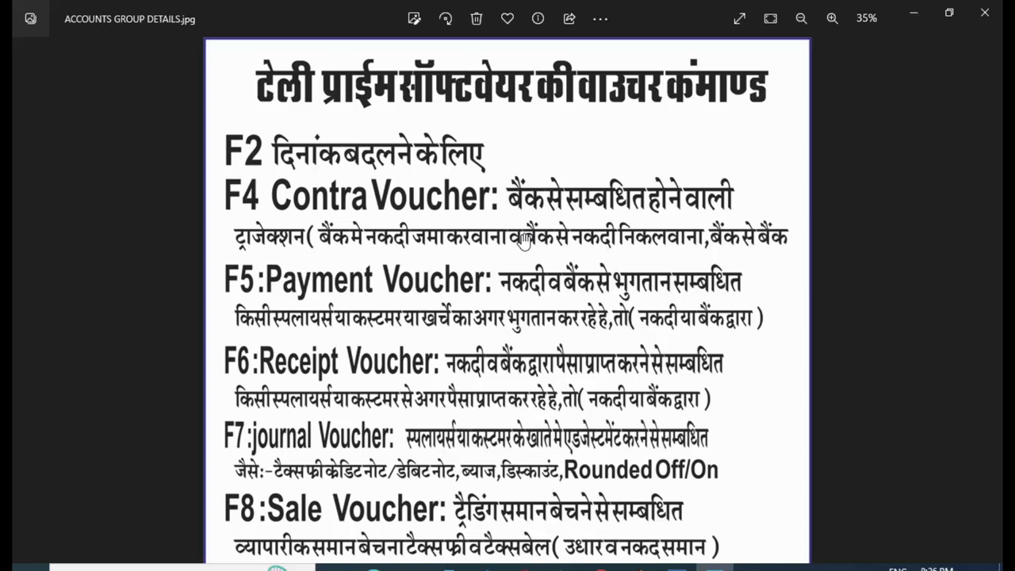
drag(515, 336, 347, 234)
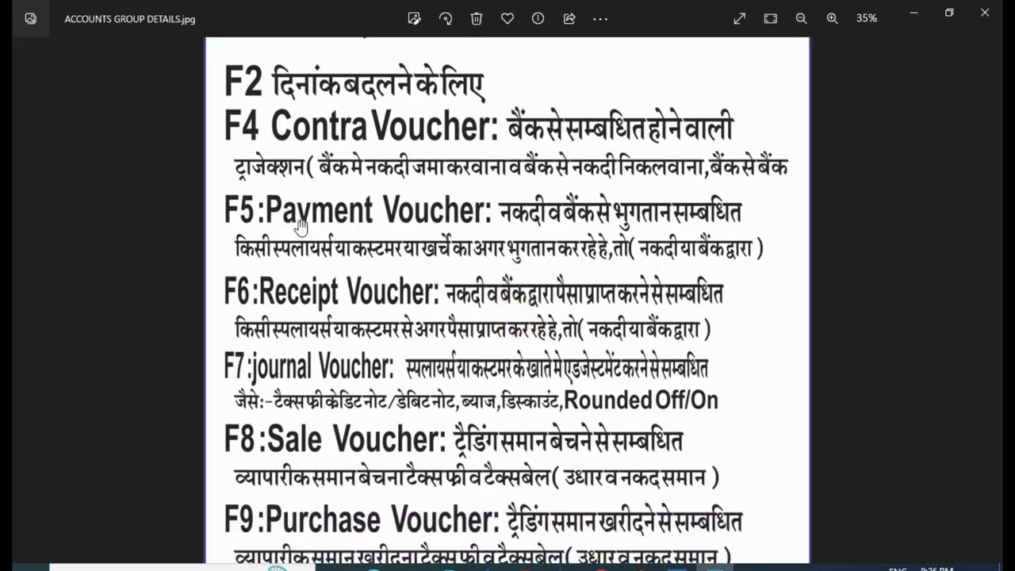
scroll(378, 228, up, 1)
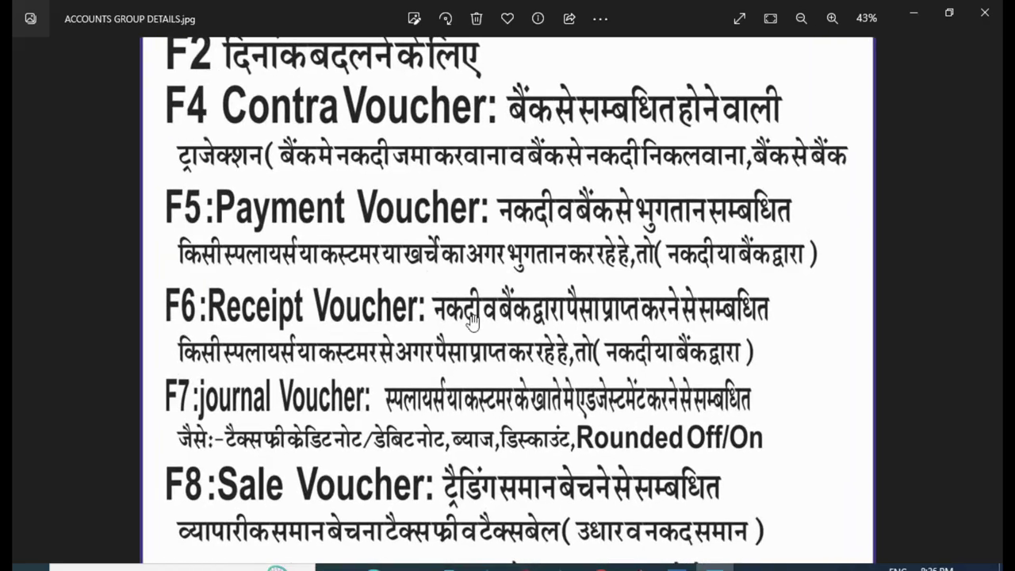
key(alt+Tab)
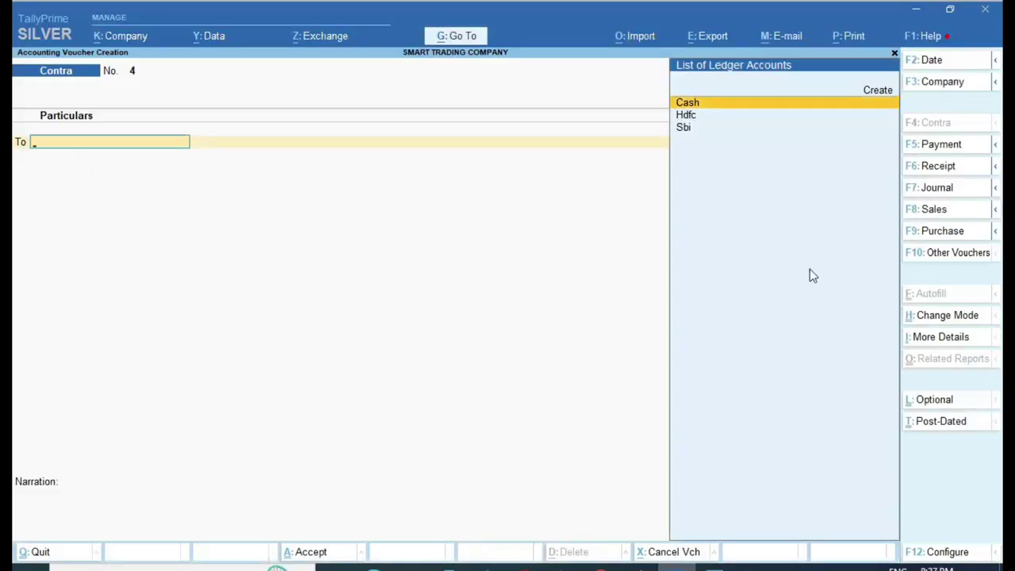
key(ctrl)
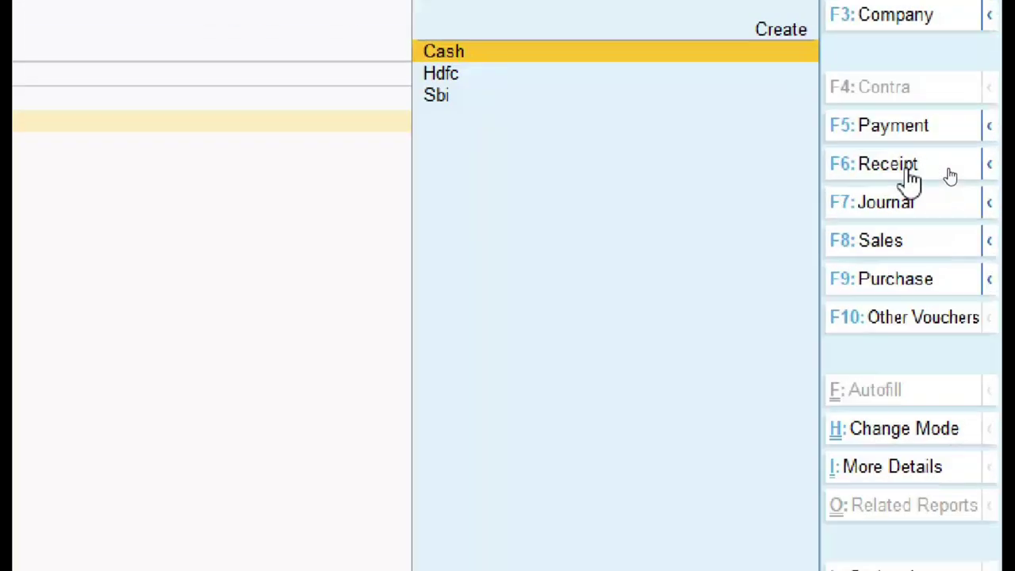
click(929, 131)
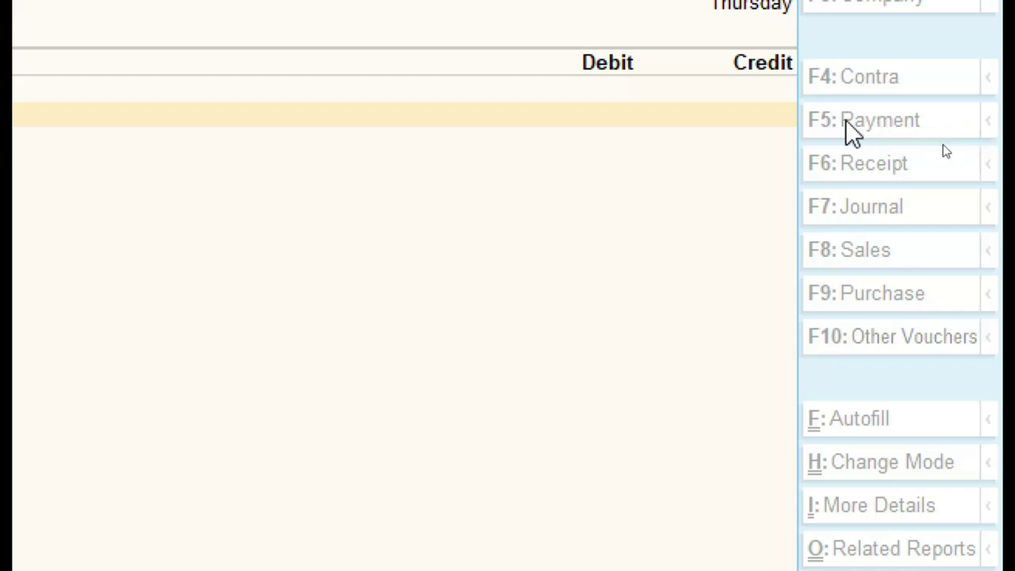
key(Escape)
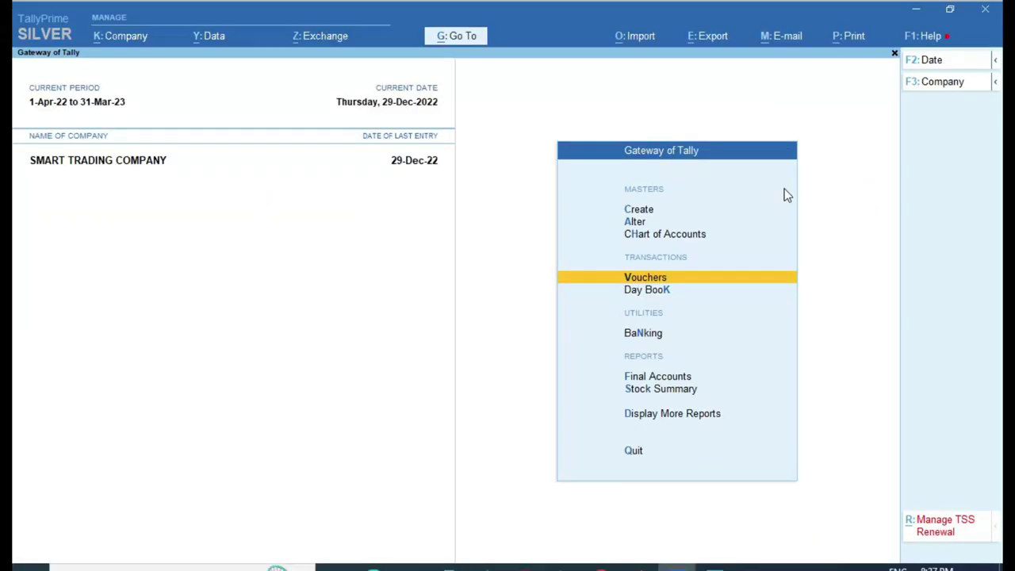
key(Return)
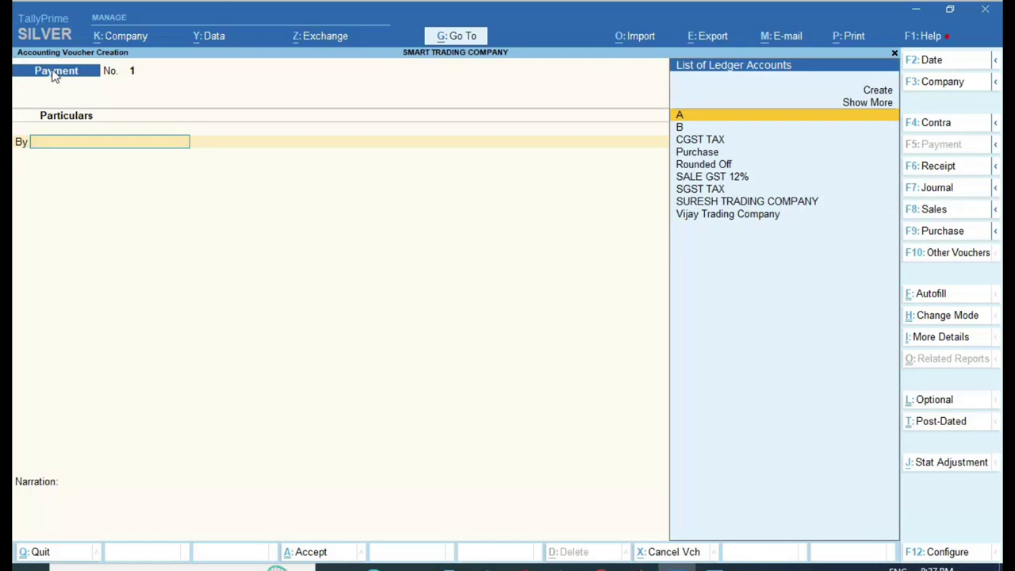
key(ctrl)
Review the Payment Voucher description in the image, and choose Vijay Trading Company as the debit account in TallyPrime's payment voucher.
click(715, 565)
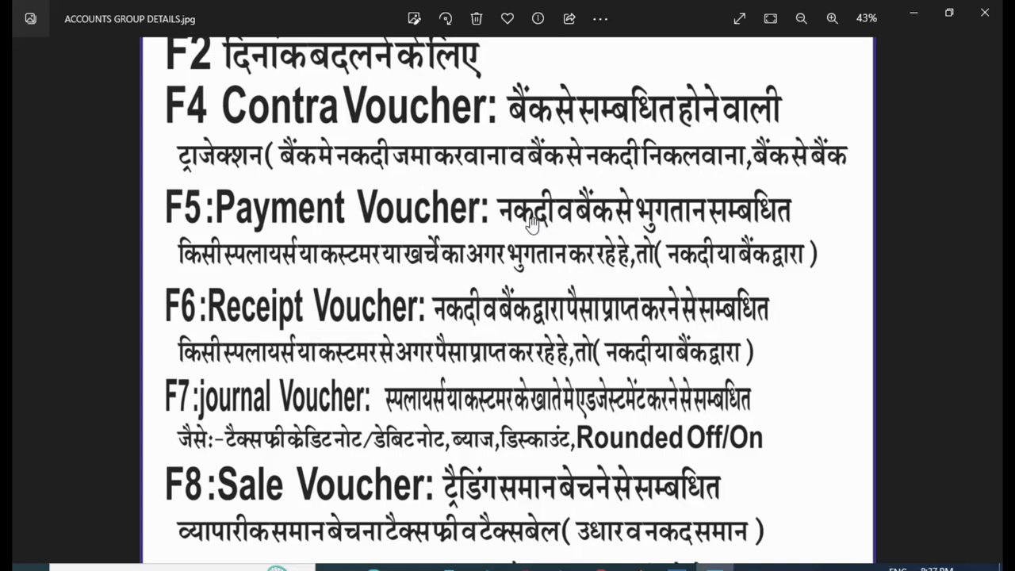
drag(496, 217, 495, 214)
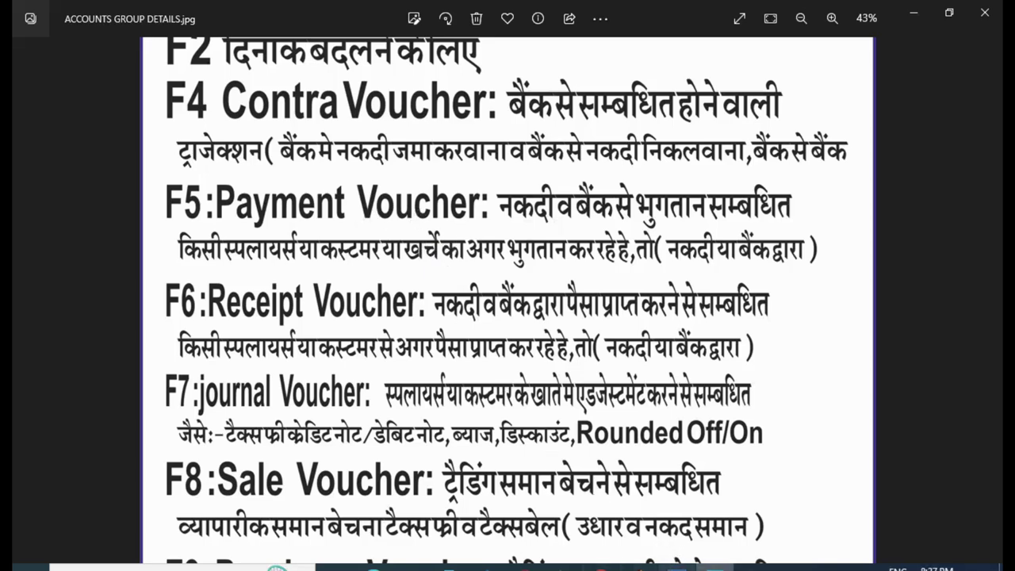
click(677, 566)
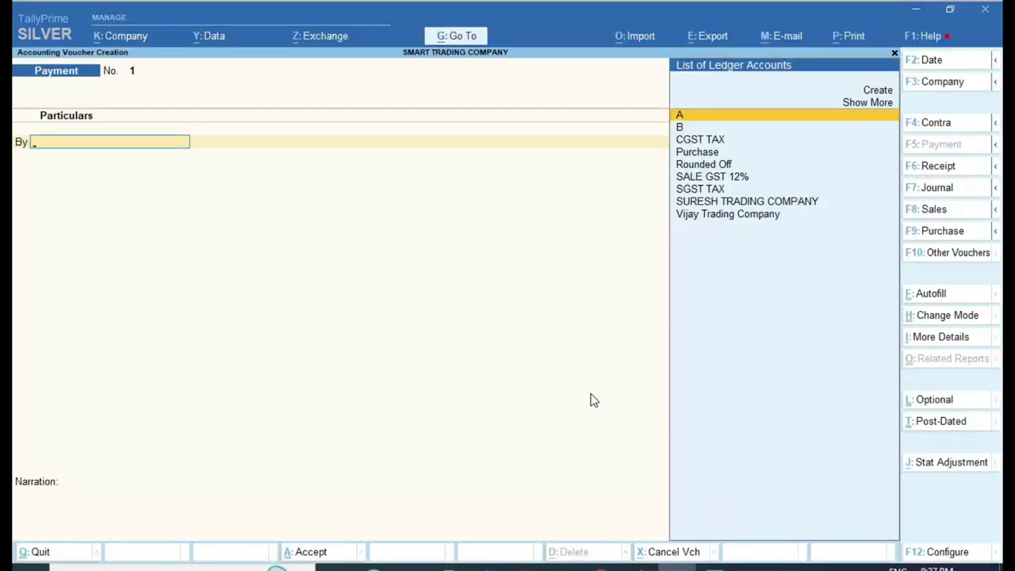
key(Down)
key(Down)
key(Down)
key(Down)
key(Down)
key(Down)
key(Down)
key(Down)
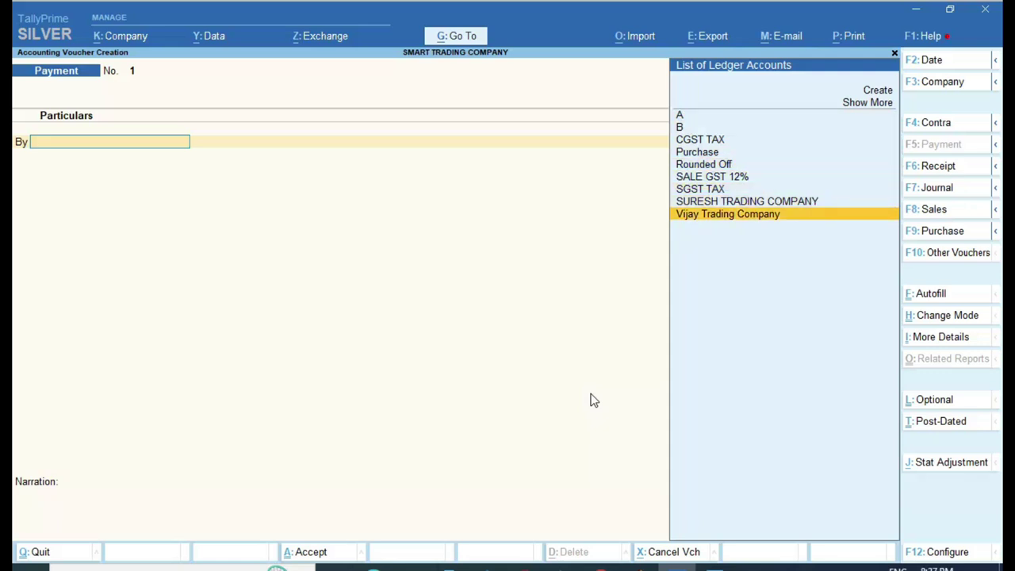
key(Return)
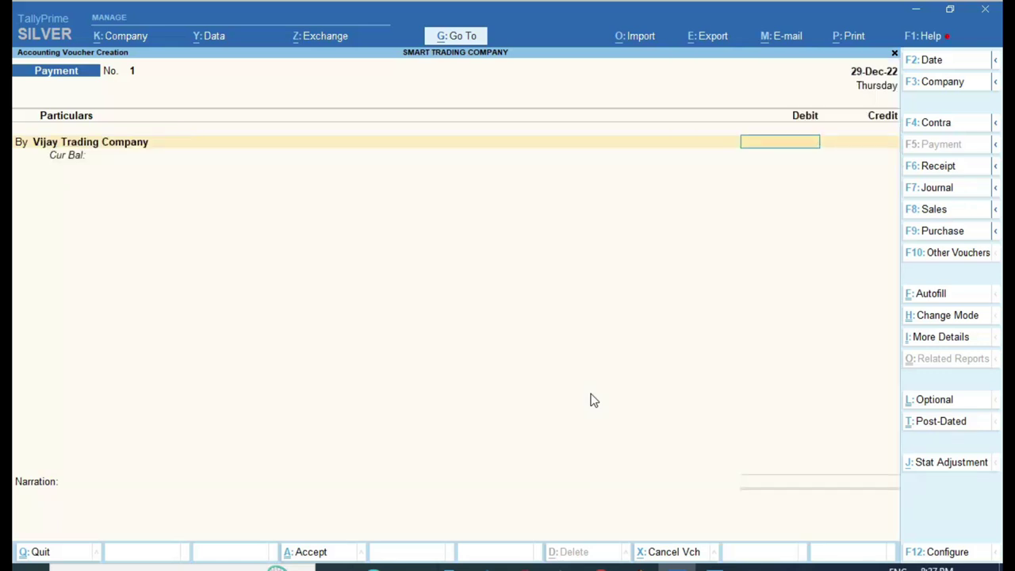
Debit Vijay Trading Company with 200, allocated On Account.
text(200)
key(Return)
key(Return)
key(Return)
key(Return)
key(Return)
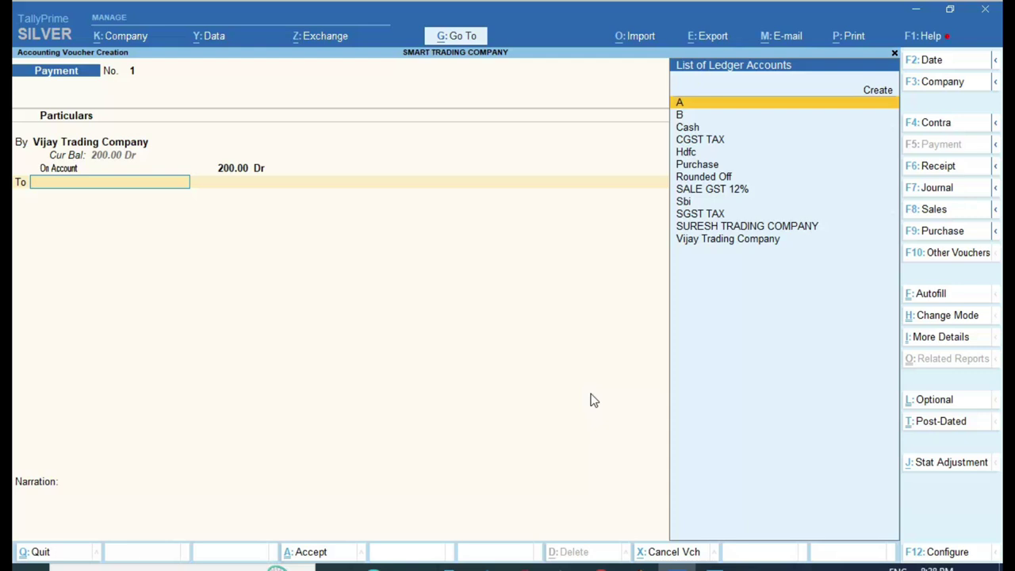
Choose Sbi as the credit account for the payment to Vijay Trading Company.
key(Down)
key(Down)
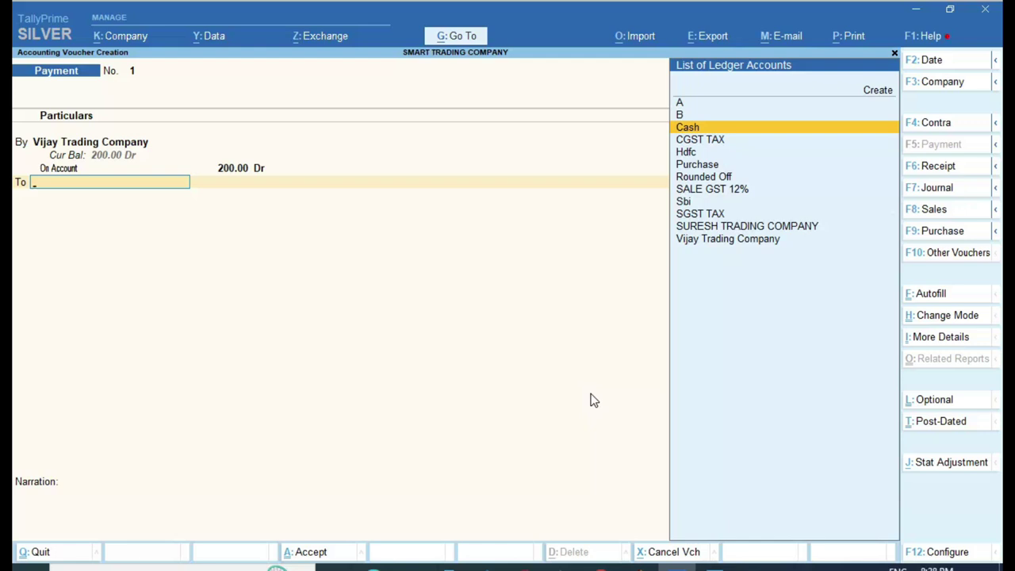
key(Down)
key(Down)
key(Down)
key(Down)
key(Down)
key(Down)
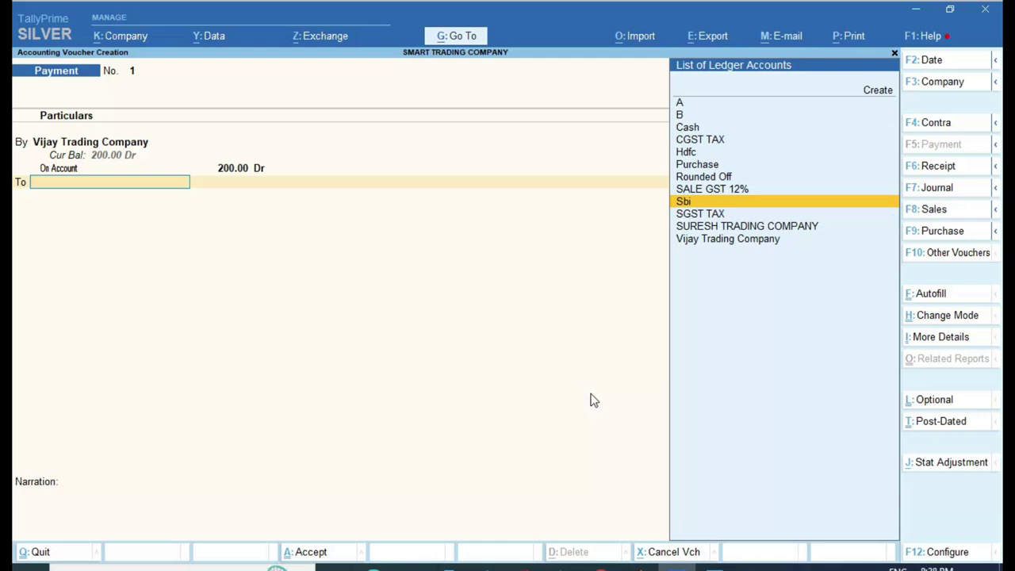
key(Return)
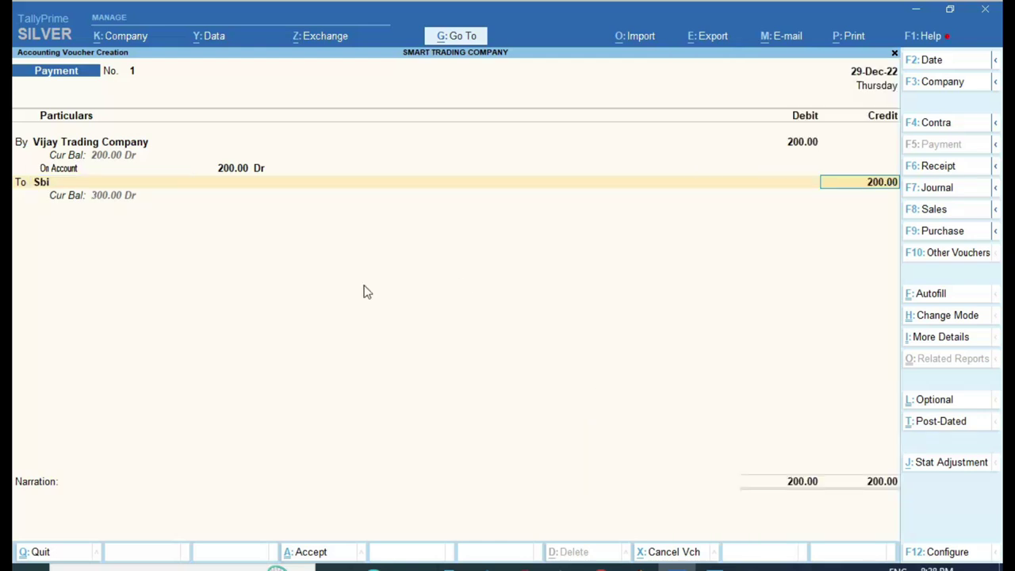
key(ctrl)
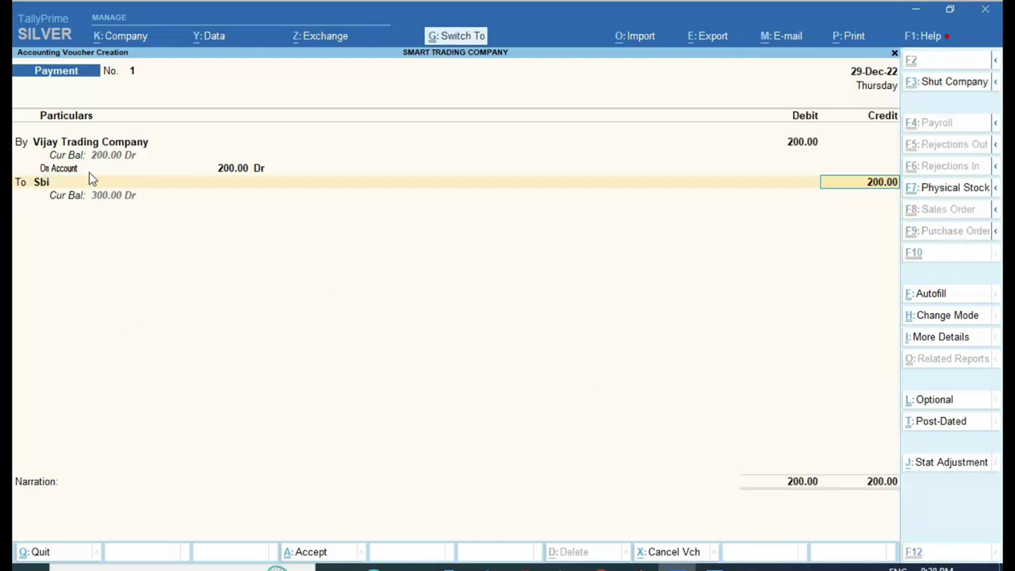
key(ctrl+1)
click(41, 199)
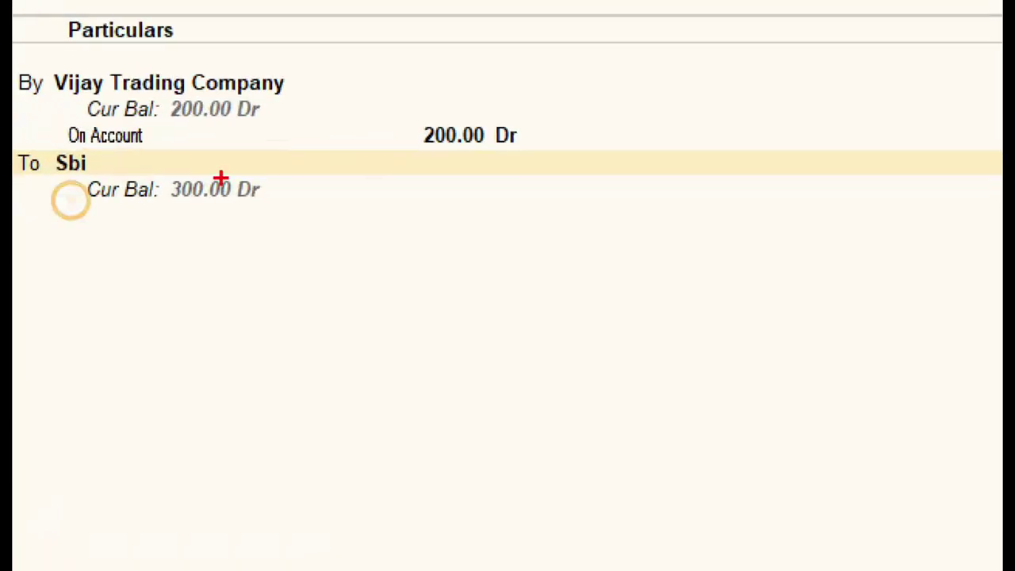
mouse_move(141, 145)
mouse_down()
mouse_move(229, 227)
mouse_move(274, 232)
mouse_up()
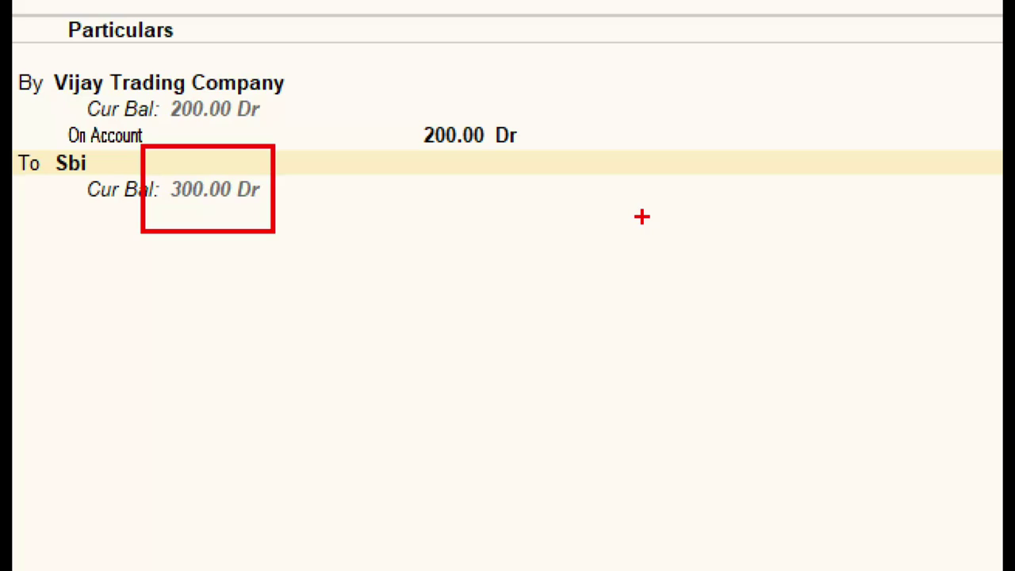
Accept the 200 Cheque allocation for Sbi without an instrument number, and save the payment voucher without a narration.
key(Return)
key(Return)
key(Return)
key(Return)
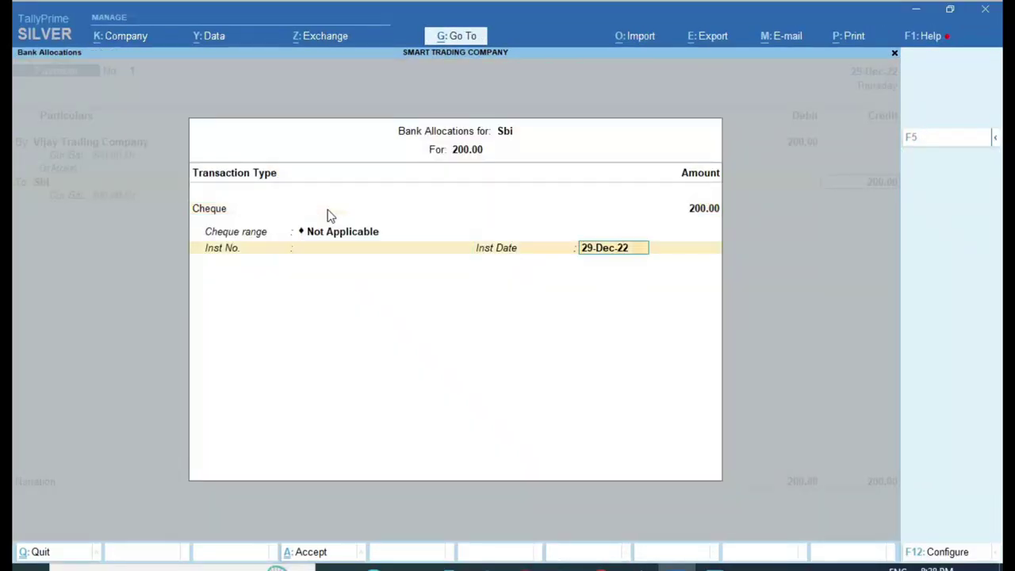
key(Return)
key(Return)
key(y)
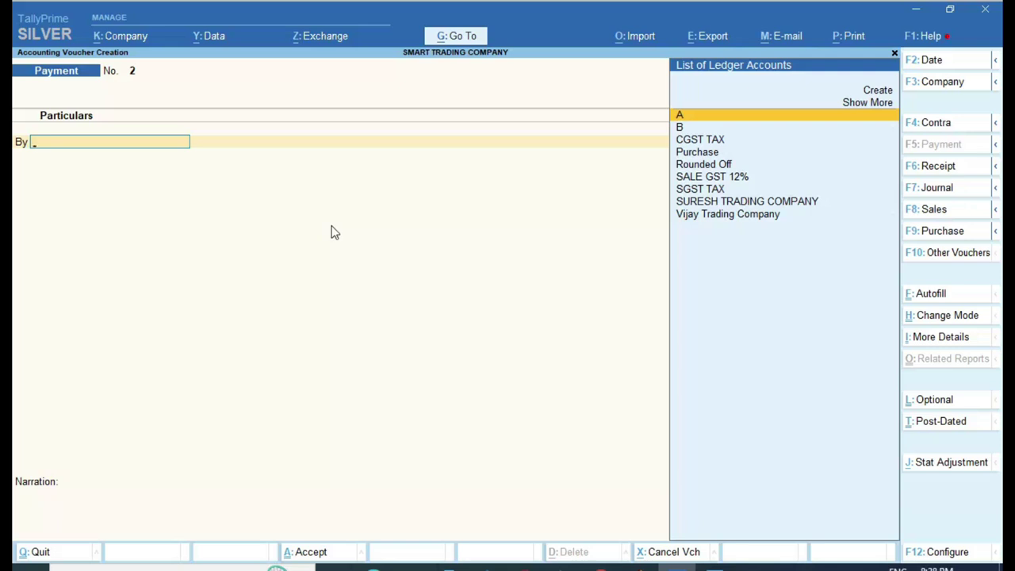
Start a new ledger from the payment voucher's debit entry, named Office Expenses and grouped under Indirect Expenses.
key(Up)
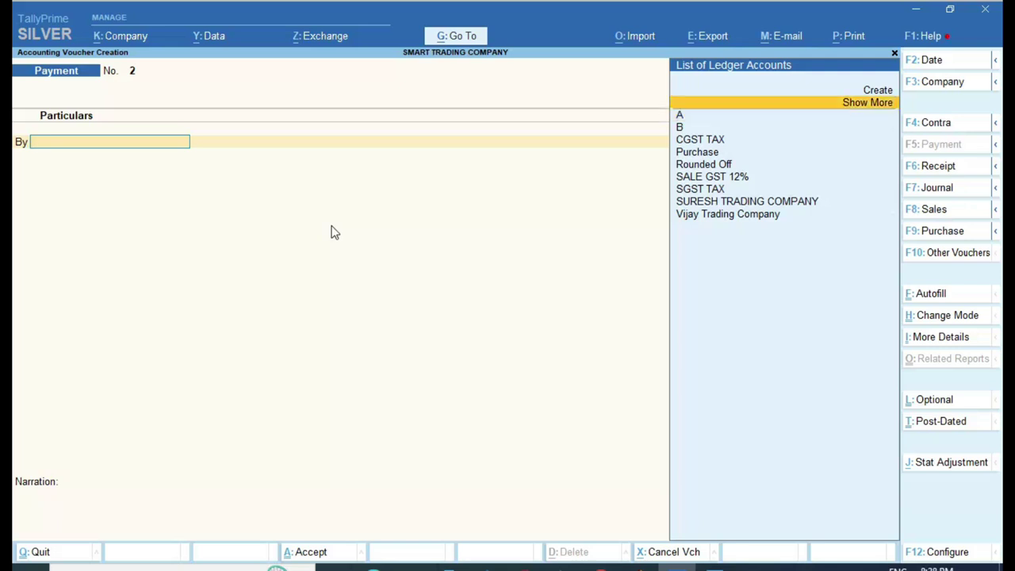
key(Up)
key(Return)
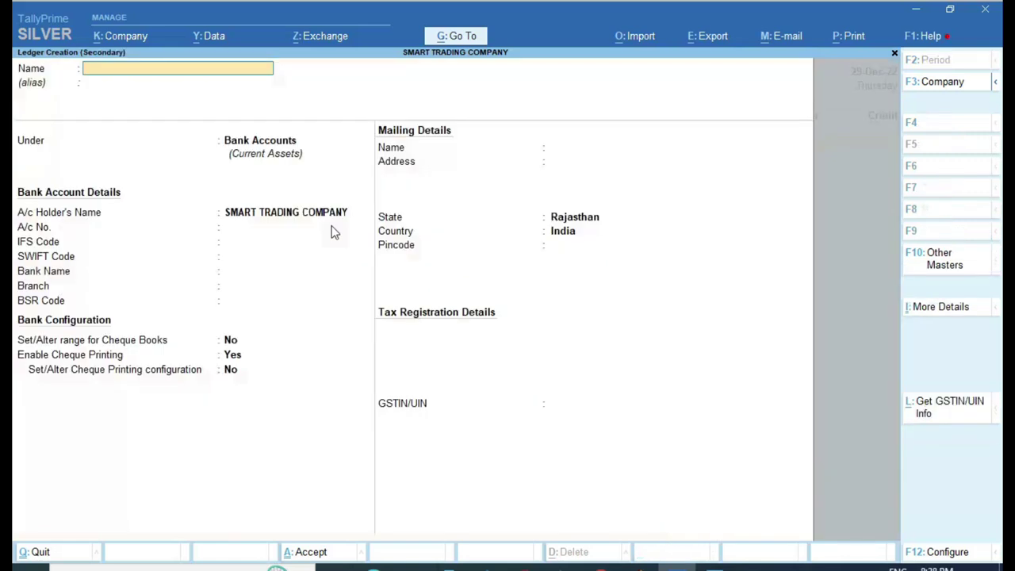
text(Office Expenses)
key(Return)
key(Return)
text(Ind)
key(Down)
key(Down)
key(Return)
key(Return)
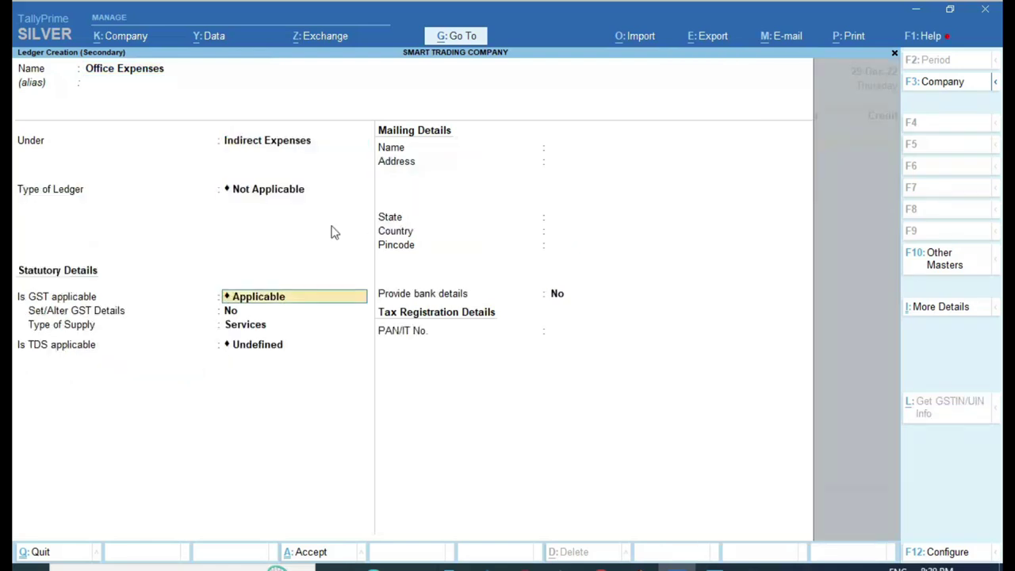
Set both GST and TDS applicability to Not Applicable for the Office Expenses ledger.
key(Down)
key(Return)
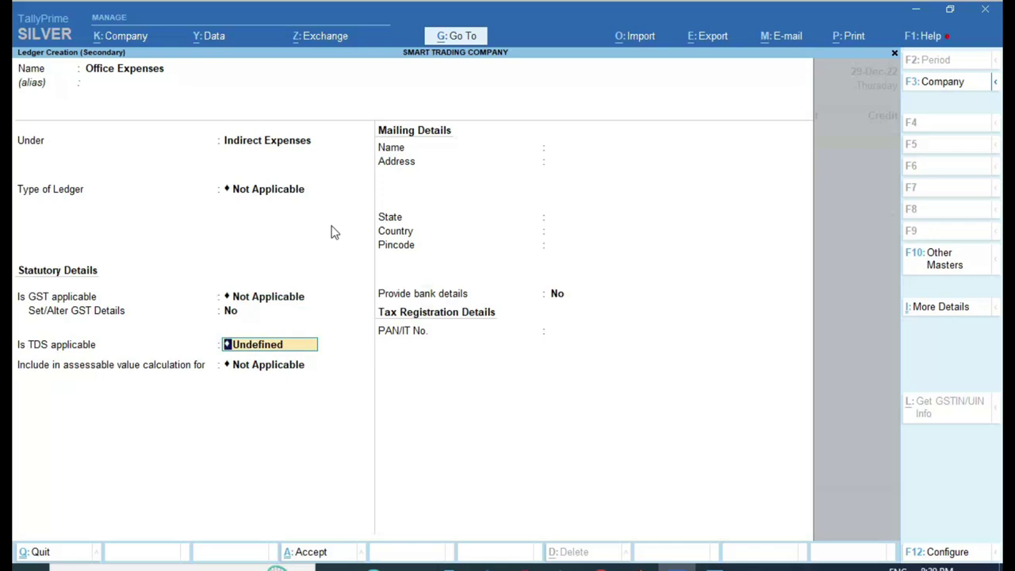
key(Down)
key(Return)
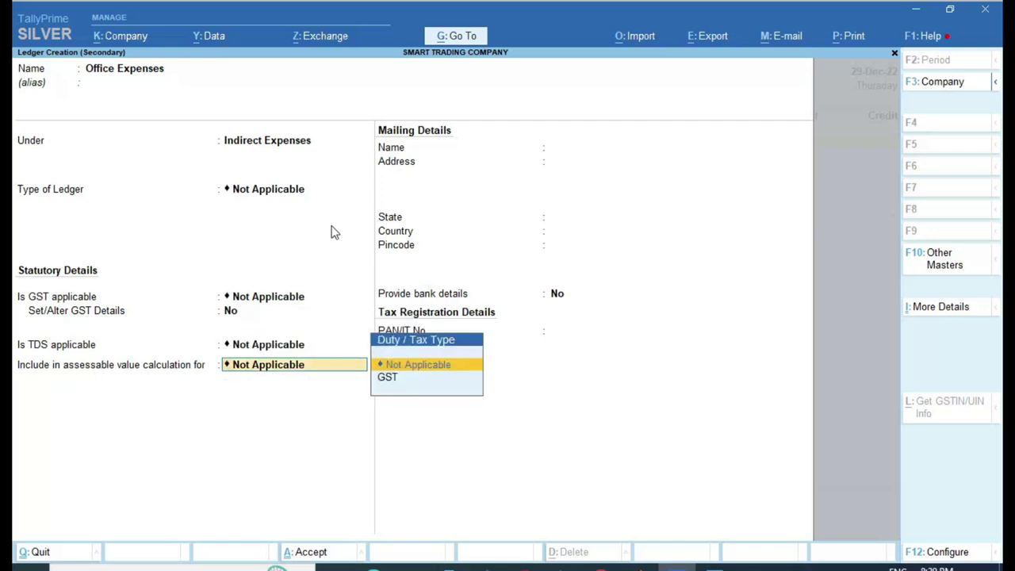
Save the Office Expenses ledger and debit it with 50 in the payment voucher.
key(ctrl+a)
text(50)
key(Return)
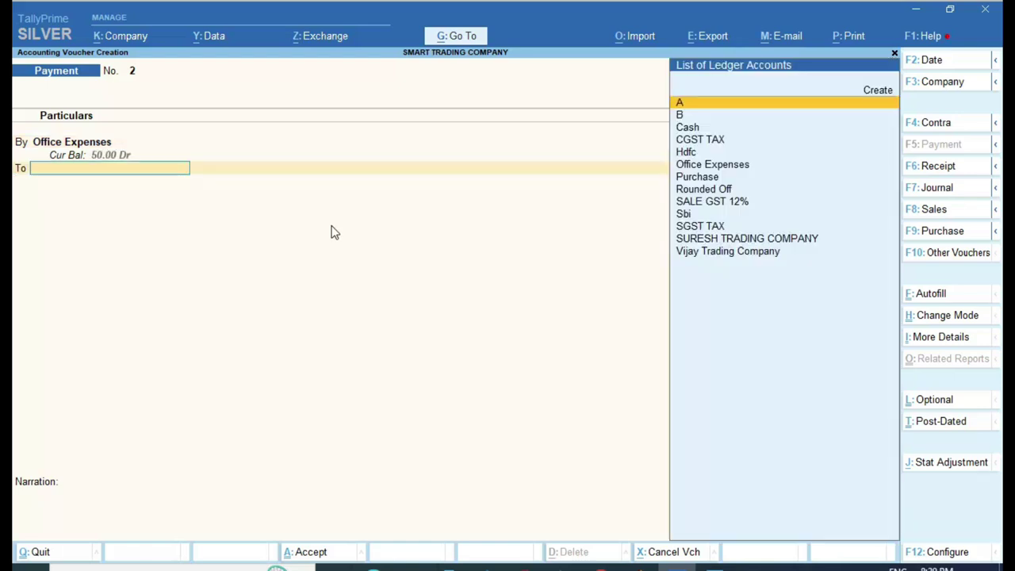
text(Cas)
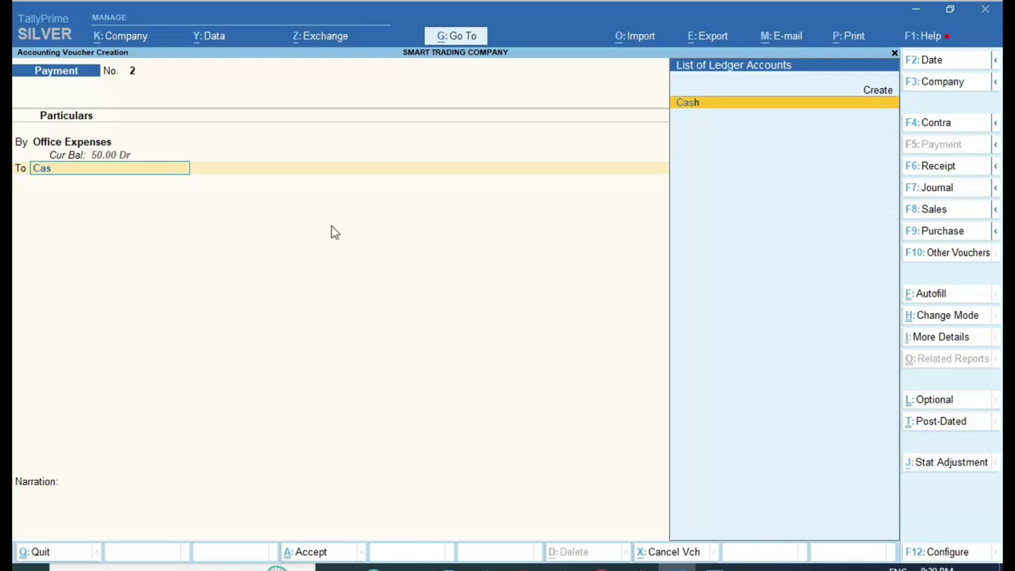
key(BackSpace)
key(BackSpace)
key(BackSpace)
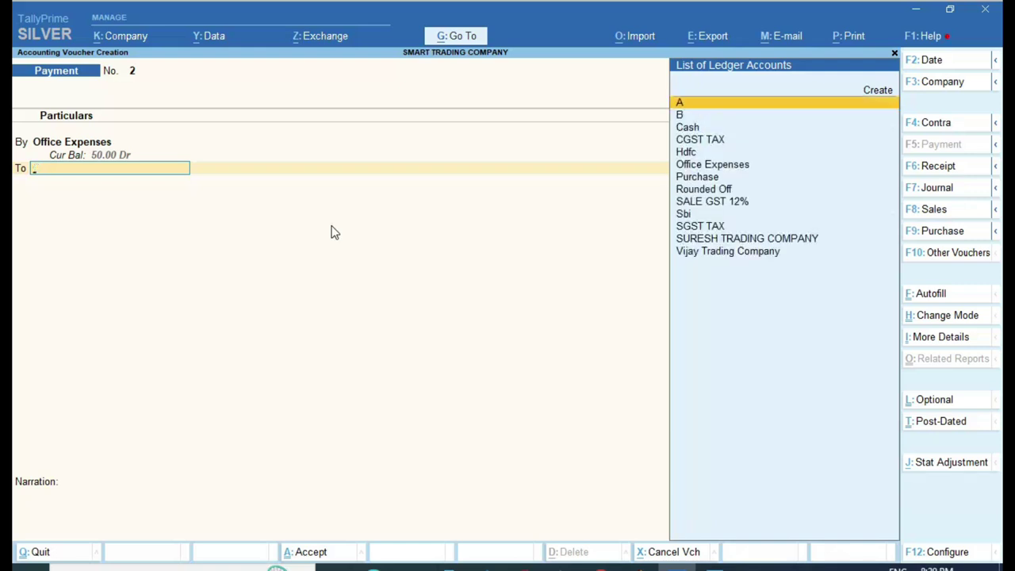
Credit Cash with 50 for the office expenses, and save the payment voucher without a narration.
key(Down)
key(Down)
key(Down)
key(Down)
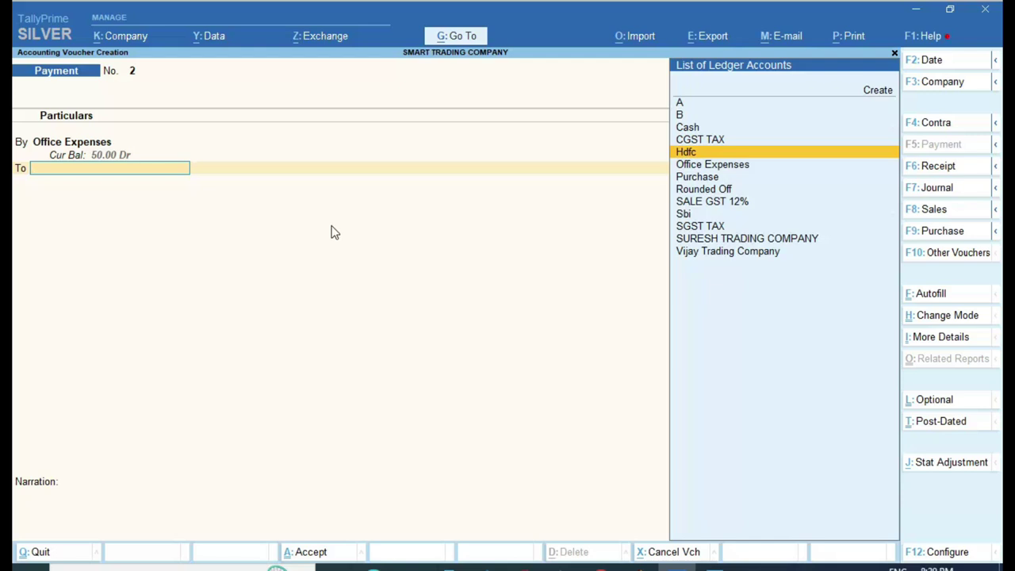
key(Up)
key(Up)
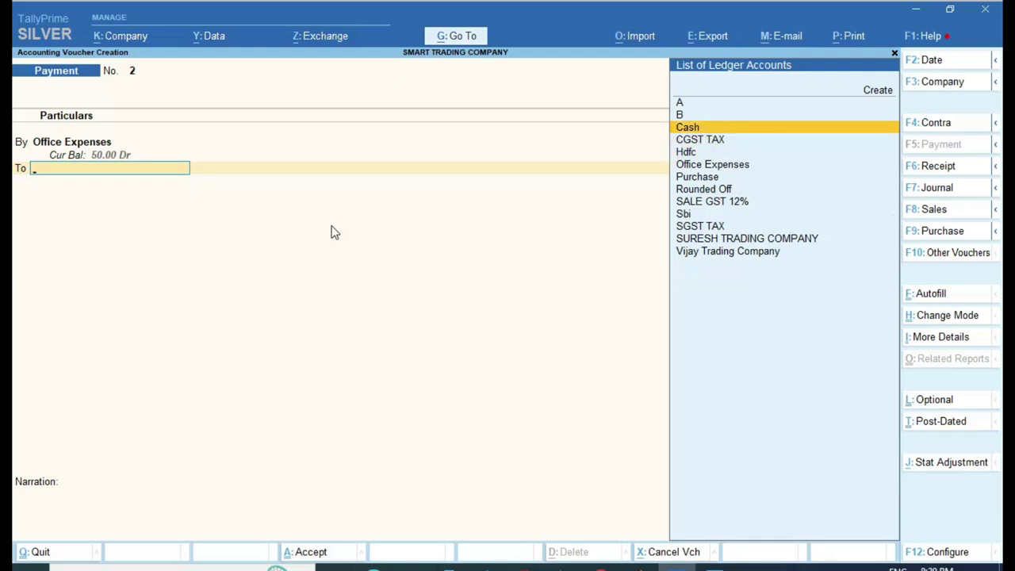
key(Return)
key(Return)
key(Return)
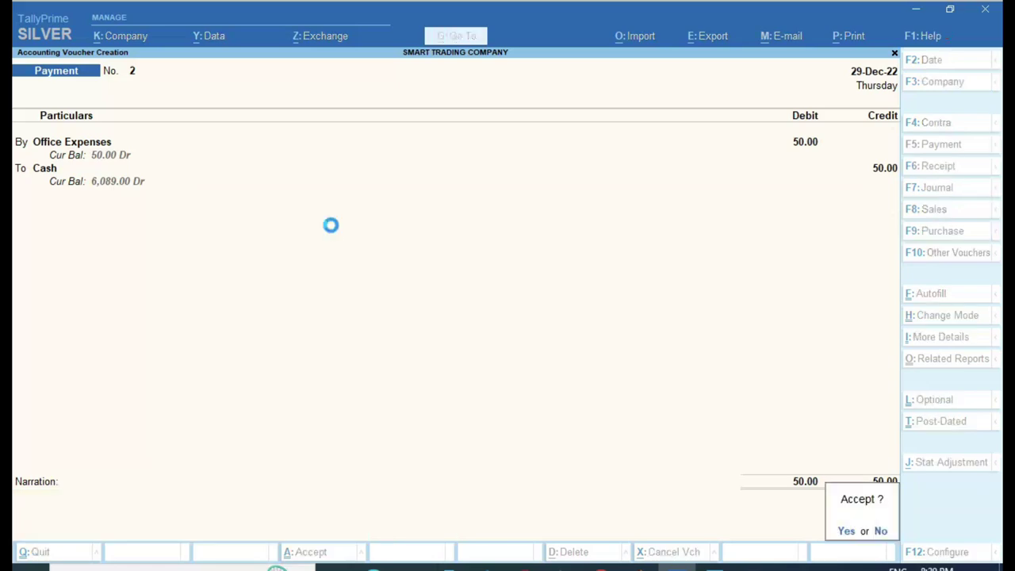
key(Return)
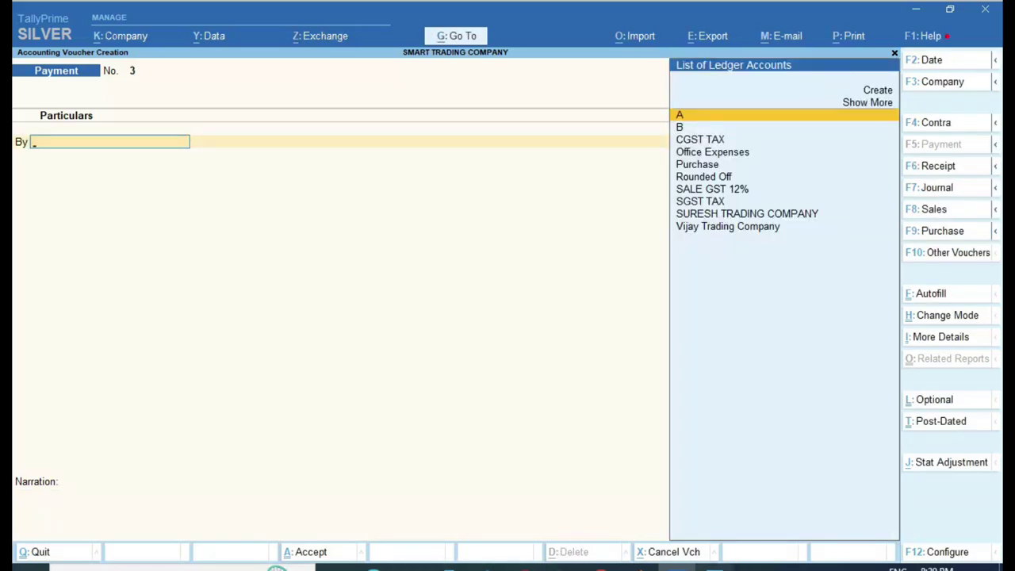
Consult the Receipt Voucher notes in ACCOUNTS GROUP DETAILS.jpg, and open a new receipt voucher in TallyPrime.
click(715, 564)
drag(260, 315, 246, 255)
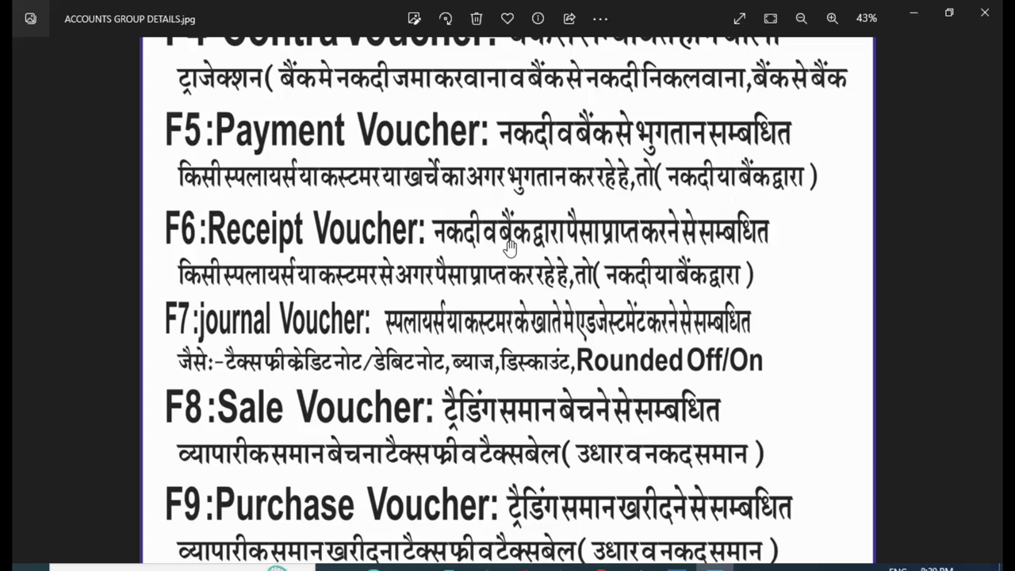
click(675, 566)
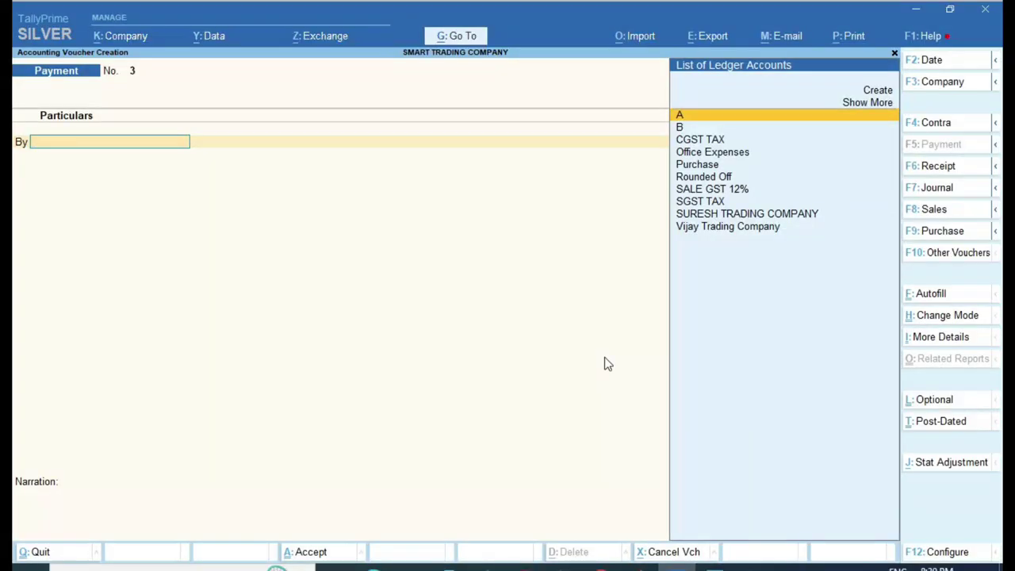
click(714, 566)
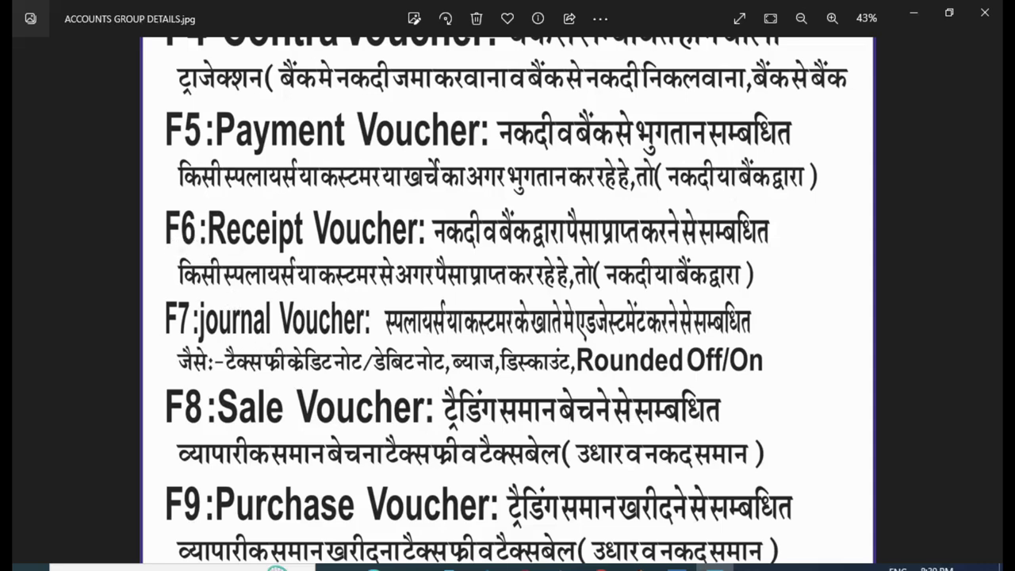
click(675, 566)
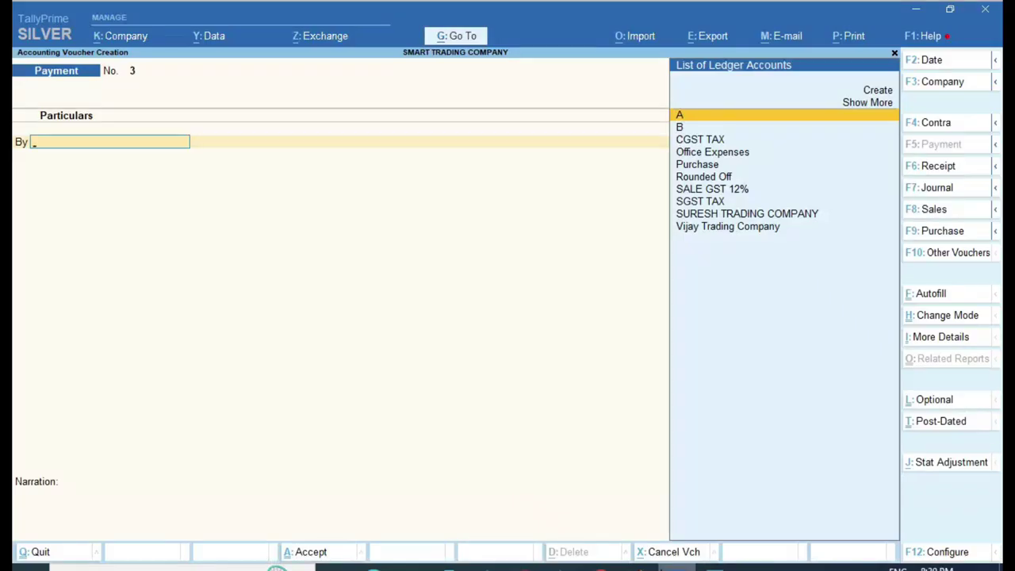
key(F6)
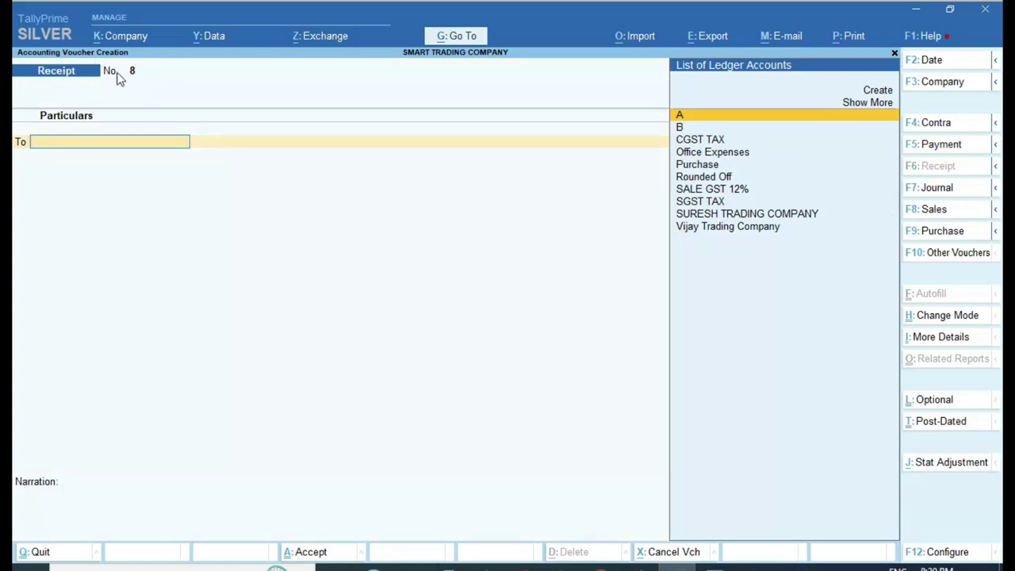
Choose SURESH TRADING COMPANY as the credit account in the receipt voucher.
key(Down)
key(Down)
key(Down)
key(Down)
key(Down)
key(Down)
key(Down)
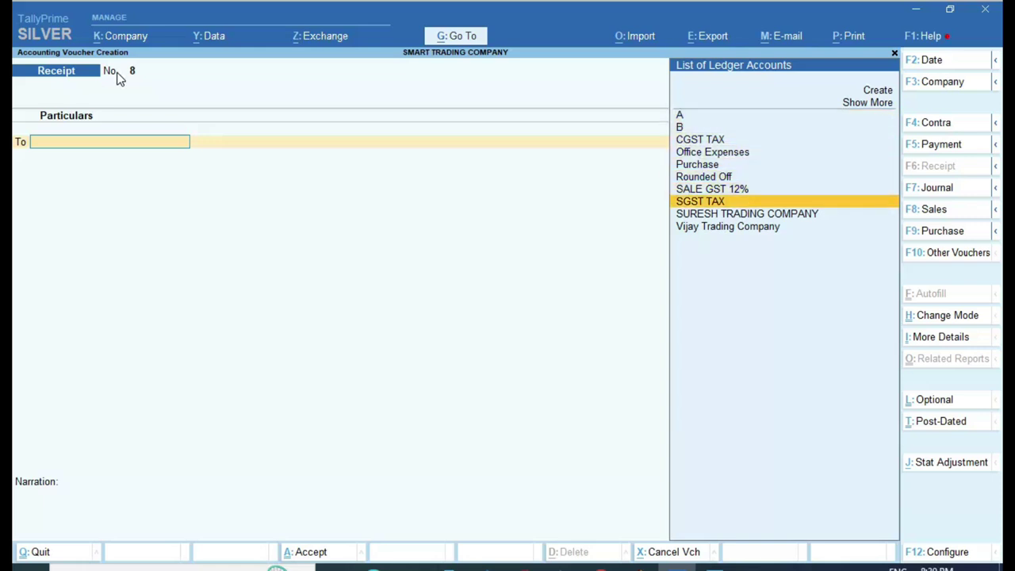
key(Down)
key(Return)
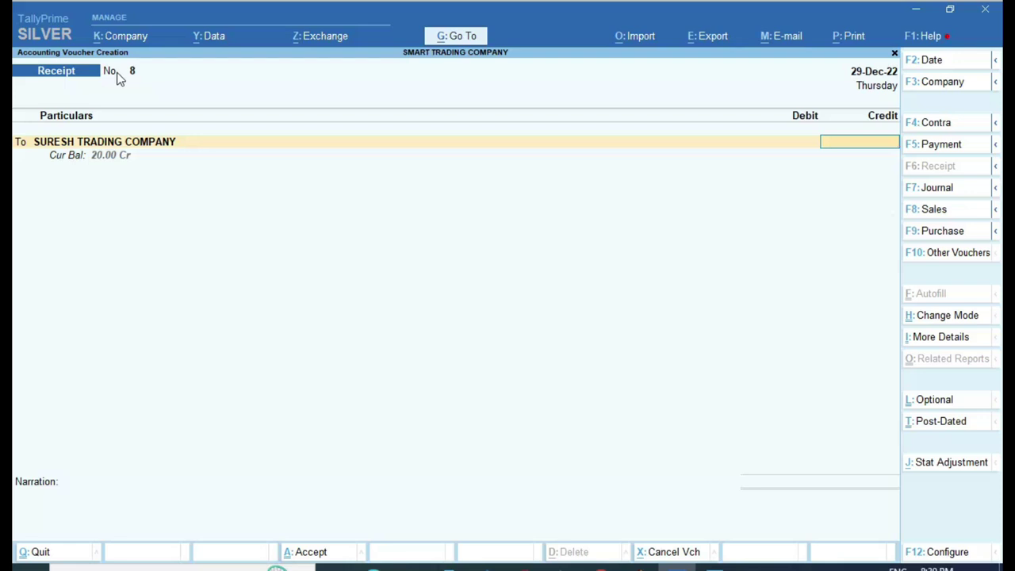
Credit SURESH TRADING COMPANY with 500, allocated On Account.
text(500)
key(Return)
key(Down)
key(Down)
key(Return)
key(Return)
key(Return)
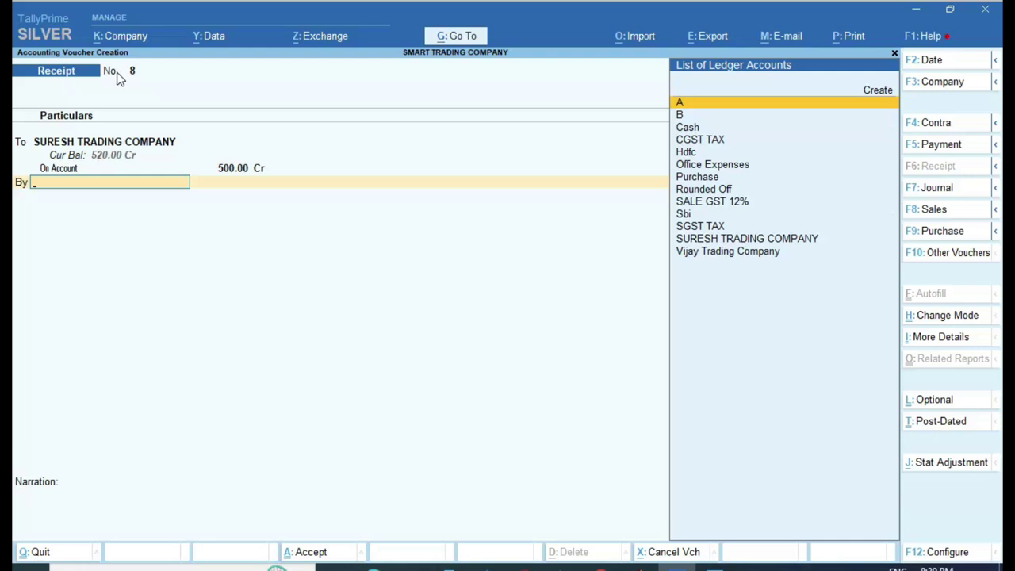
Look through the cash and bank ledgers for the receipt's debit side, and choose Hdfc.
key(Down)
key(Down)
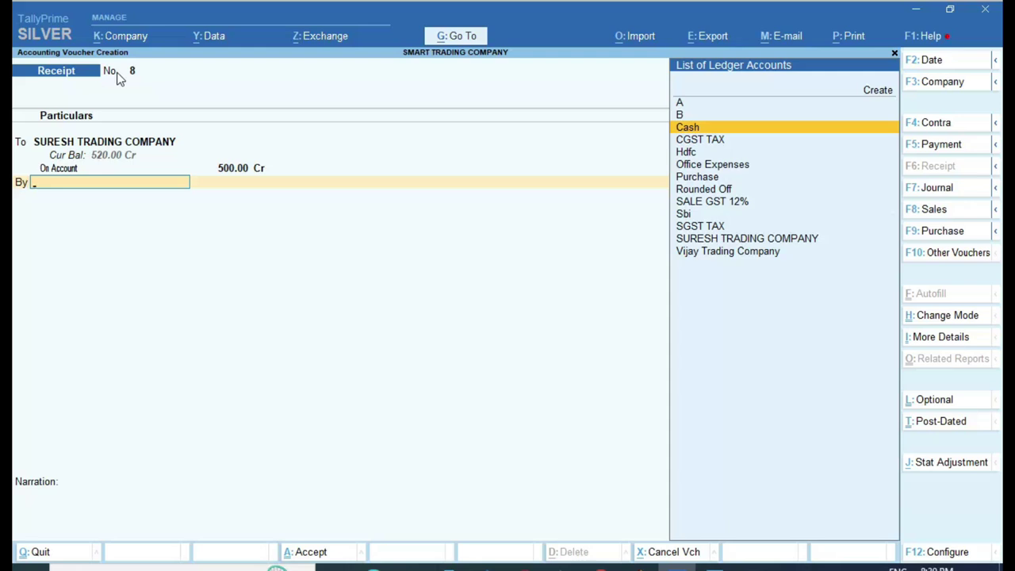
key(Down)
key(Down)
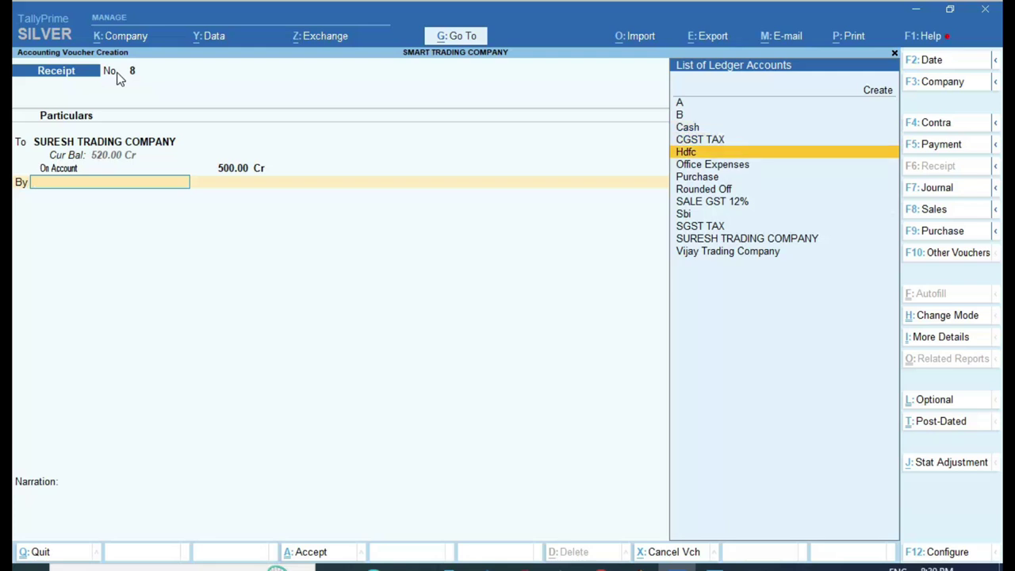
key(Down)
key(Down)
key(Down)
key(Down)
key(Down)
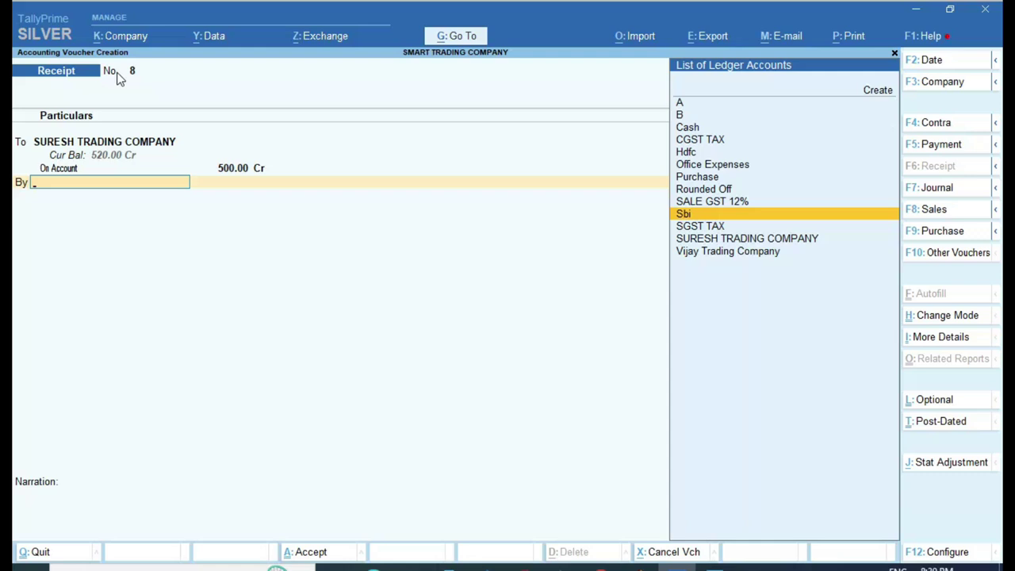
key(Up)
key(Up)
key(Up)
key(Up)
key(Up)
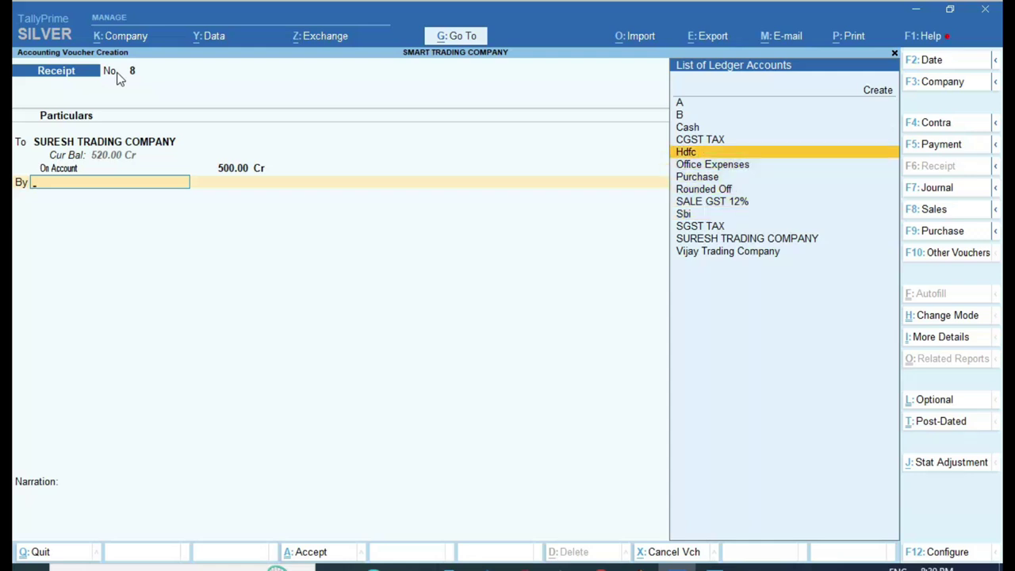
key(Return)
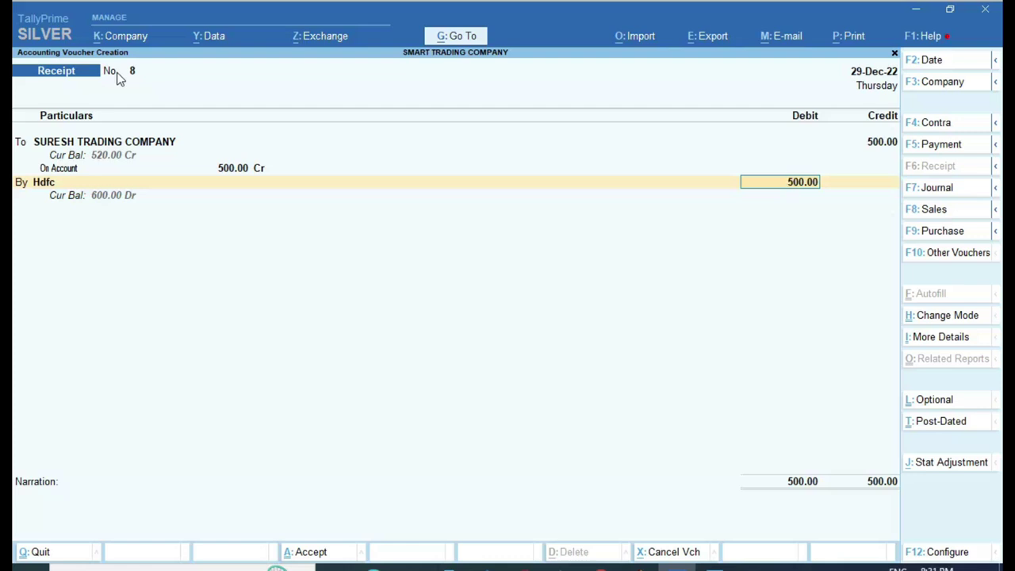
Debit Hdfc with 500, keep the remaining defaults, and save the receipt voucher without a narration.
key(Return)
key(Return)
key(Return)
key(Return)
key(Return)
key(Return)
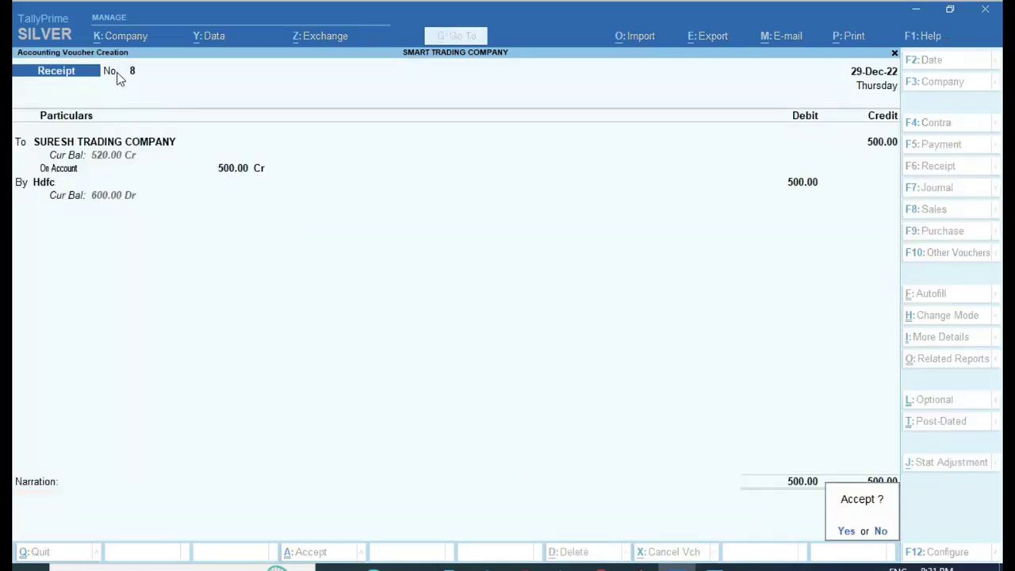
key(Return)
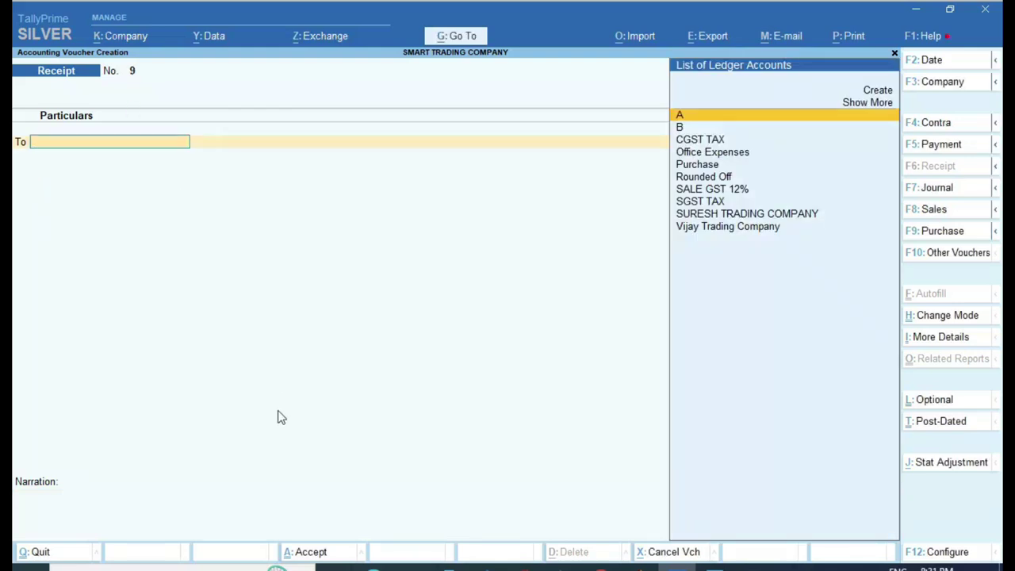
Switch to ACCOUNTS GROUP DETAILS.jpg to read the notes on receipt and other voucher types, and return to TallyPrime.
click(715, 566)
scroll(401, 369, down, 2)
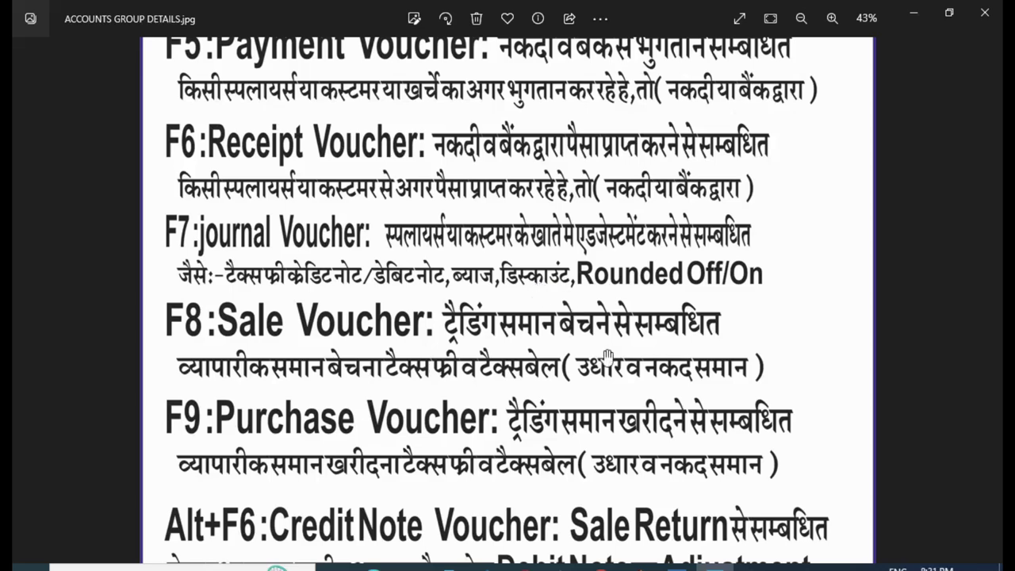
click(678, 566)
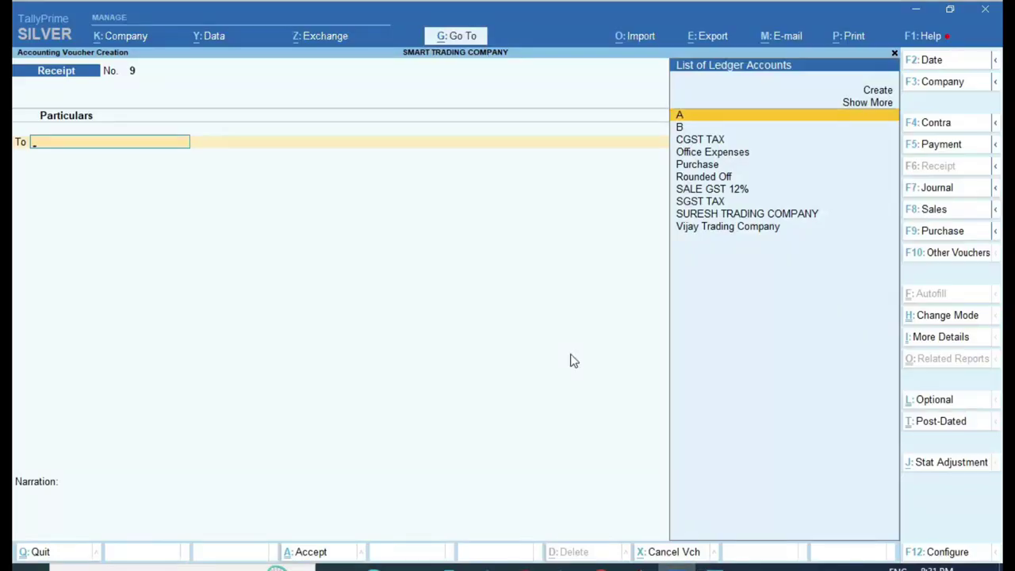
Look through the ledger accounts available for the new receipt voucher, and leave voucher entry without recording anything.
key(Down)
key(Down)
key(Down)
key(Down)
key(Down)
key(Down)
key(Down)
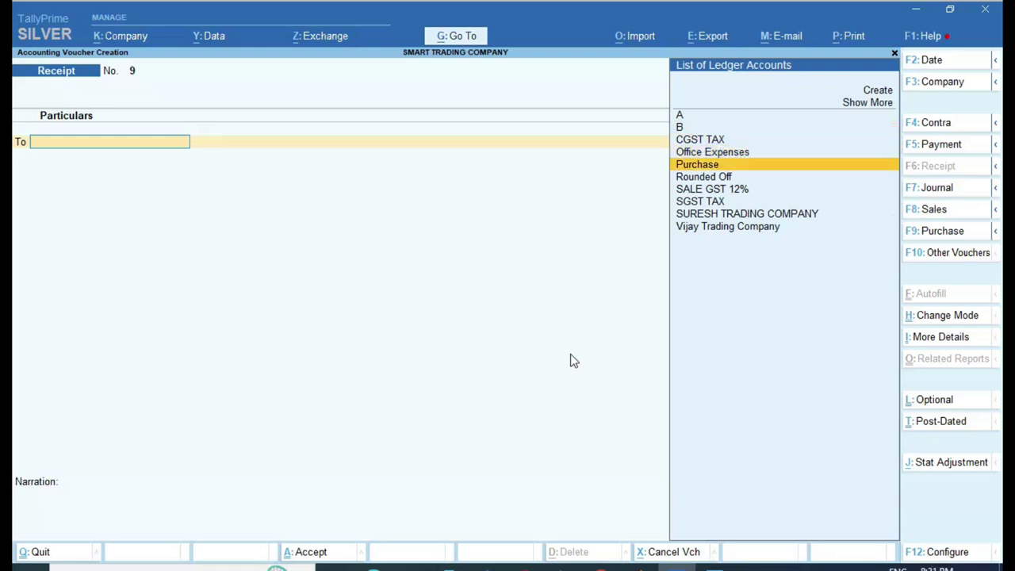
key(Down)
key(Down)
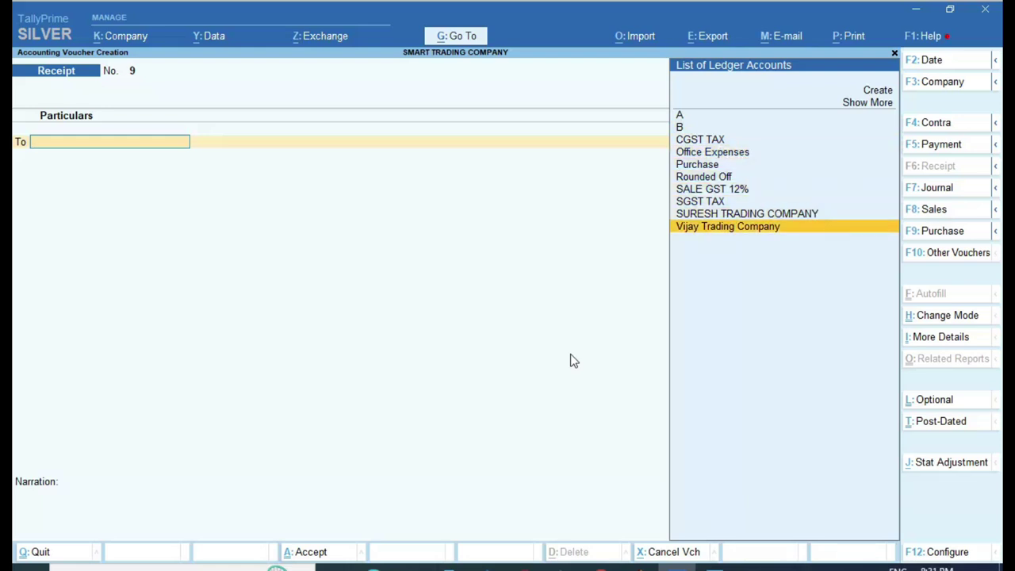
key(Escape)
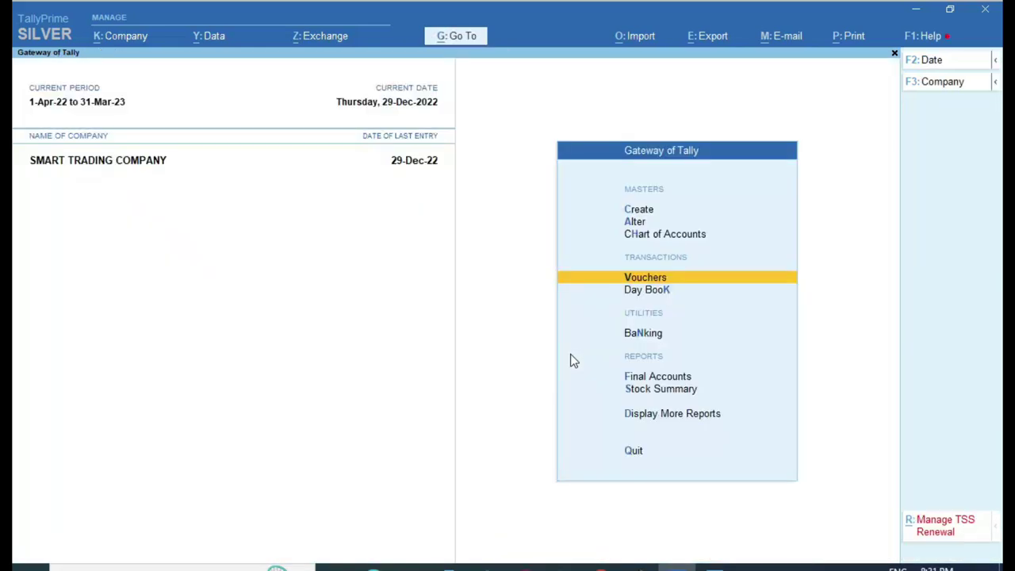
Open the Account Books from the additional reports.
key(Up)
key(Up)
key(Up)
key(Up)
key(Up)
key(Return)
key(Down)
key(Down)
key(Down)
key(Down)
key(Down)
key(Down)
key(Up)
key(Up)
key(Up)
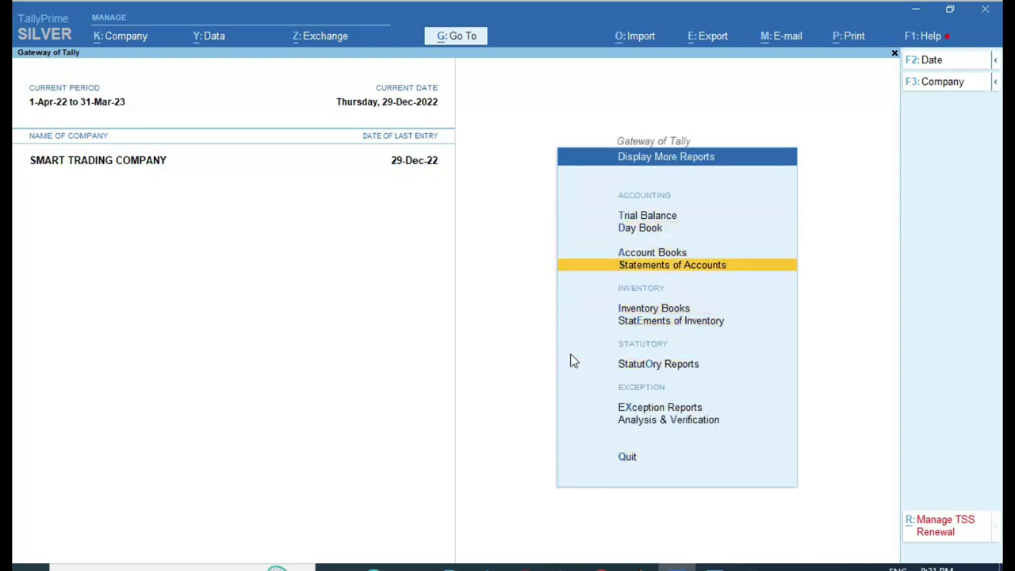
key(Up)
key(Return)
Display the ledger vouchers of SURESH TRADING COMPANY for the period starting 1-4-22.
key(Down)
key(Return)
text(Su)
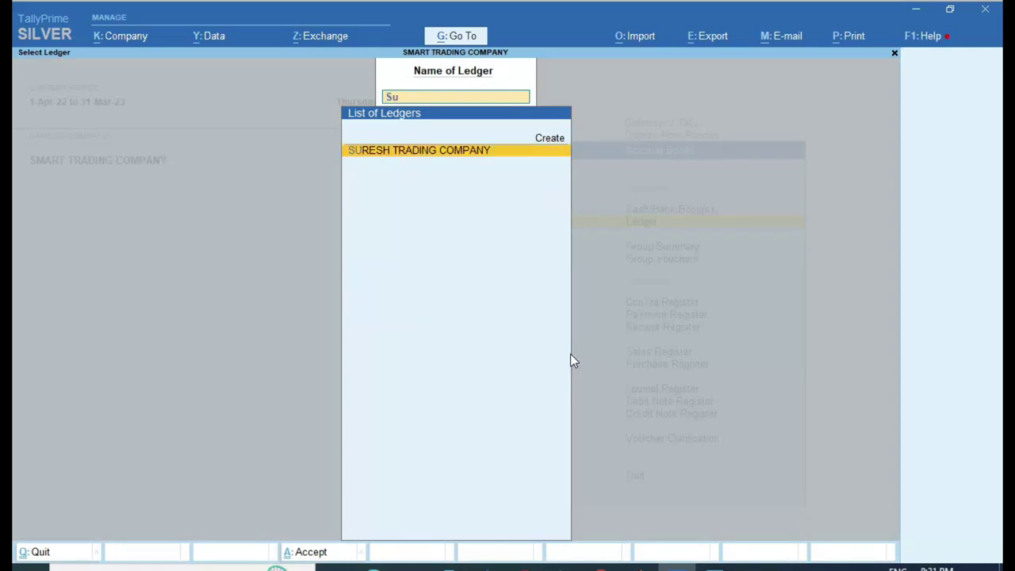
key(Return)
key(F2)
text(1-4-22)
key(Return)
key(Return)
Alter the SURESH TRADING COMPANY purchase voucher, setting the SYSKA LED BLUB 25W rate to 500 and keeping the Purchase ledger.
key(Down)
key(Up)
key(Return)
key(Return)
key(Return)
key(Return)
key(Return)
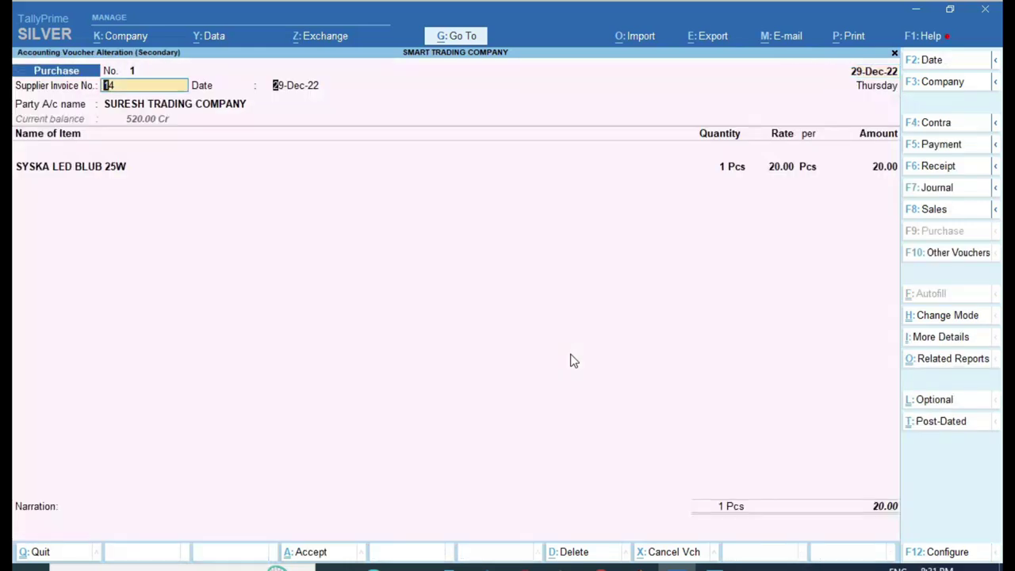
key(Return)
key(Return)
text(500)
key(Return)
key(Return)
key(Return)
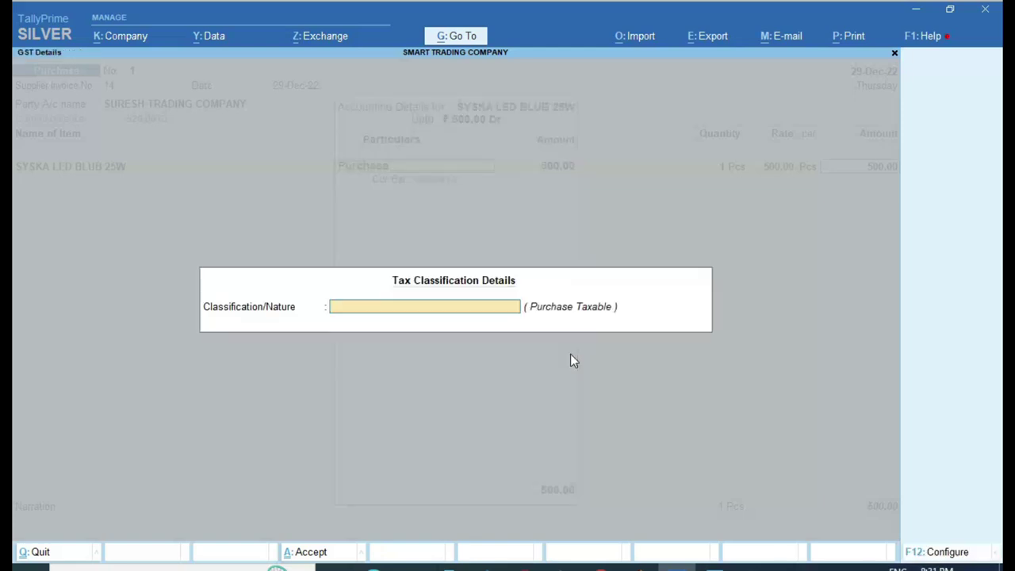
Keep the default tax classification and add CGST TAX and SGST TAX to the purchase voucher.
key(Return)
key(Return)
text(c)
key(Return)
key(Return)
text(sg)
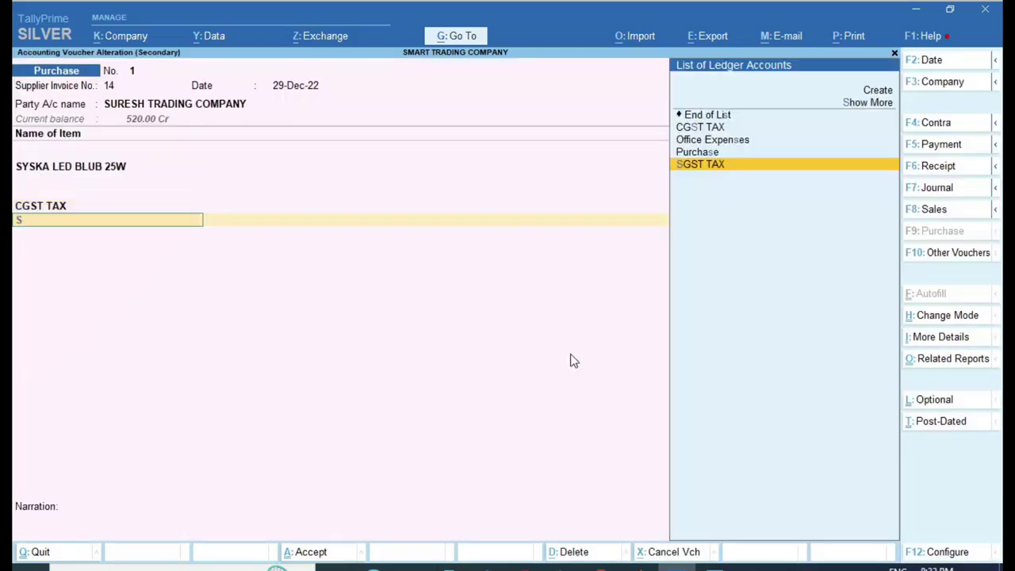
key(Return)
key(Return)
Keep the bill-wise details as New Ref 14 and save the altered purchase voucher.
key(Return)
key(Return)
key(Return)
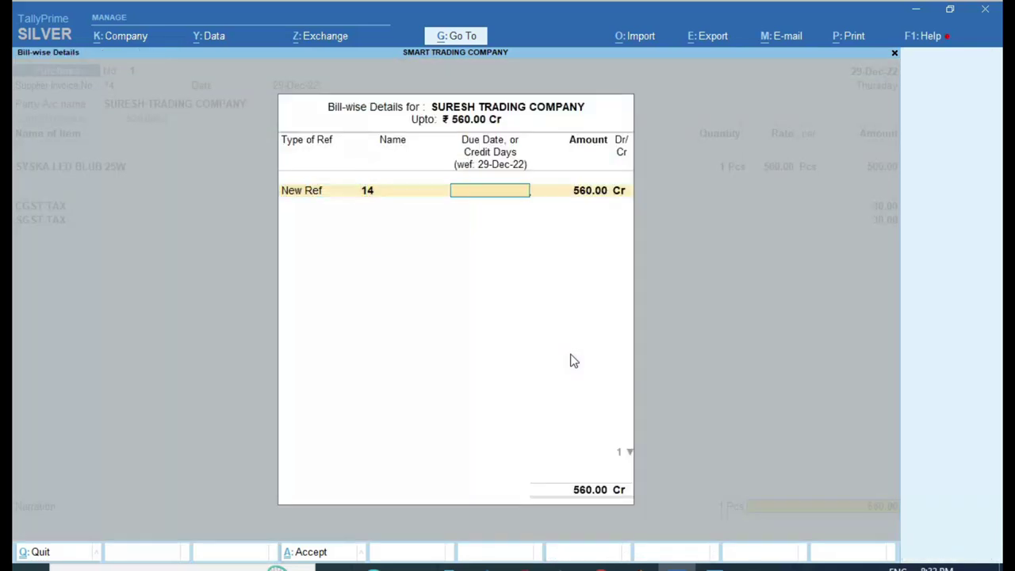
key(Return)
key(Return)
key(Return)
key(Return)
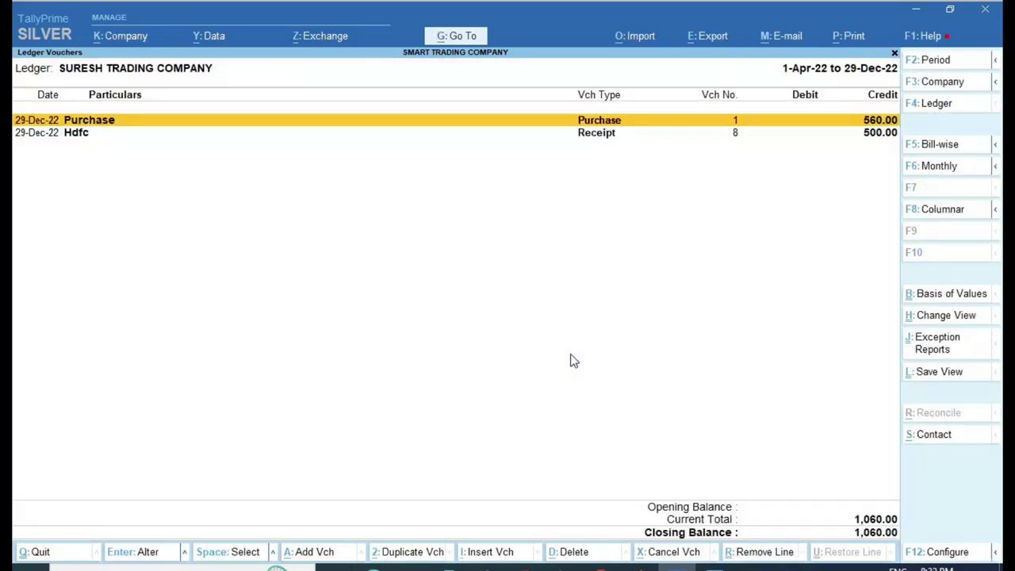
Compare the purchase and Hdfc receipt entries in the SURESH TRADING COMPANY ledger, opening the receipt voucher to examine its debit and credit.
key(Down)
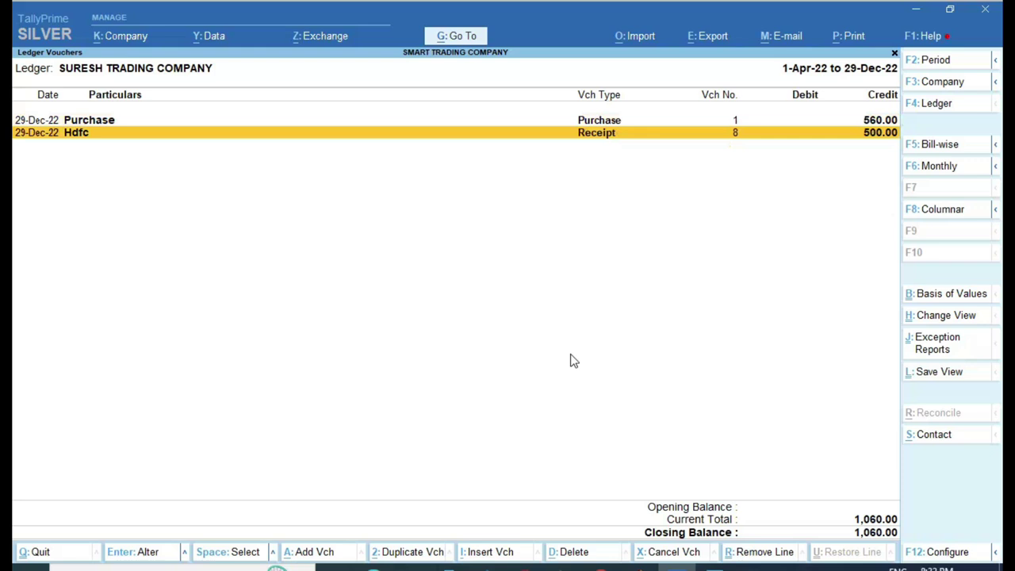
key(Up)
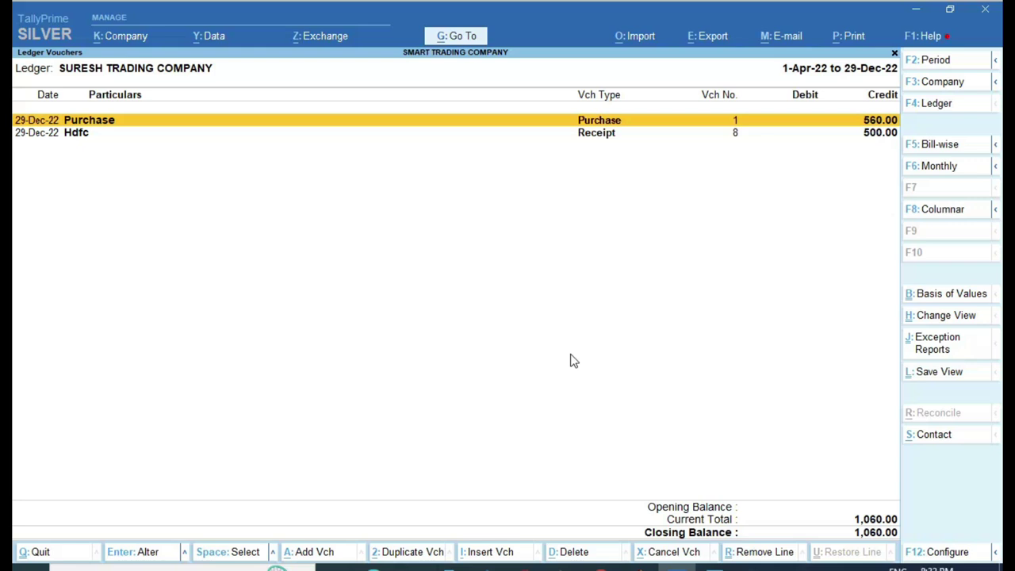
key(Down)
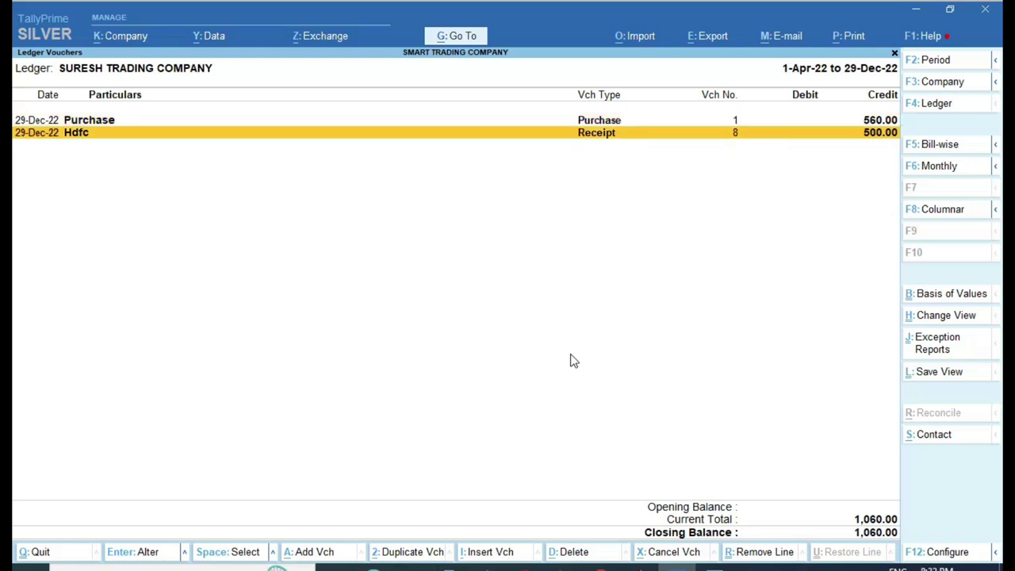
key(Return)
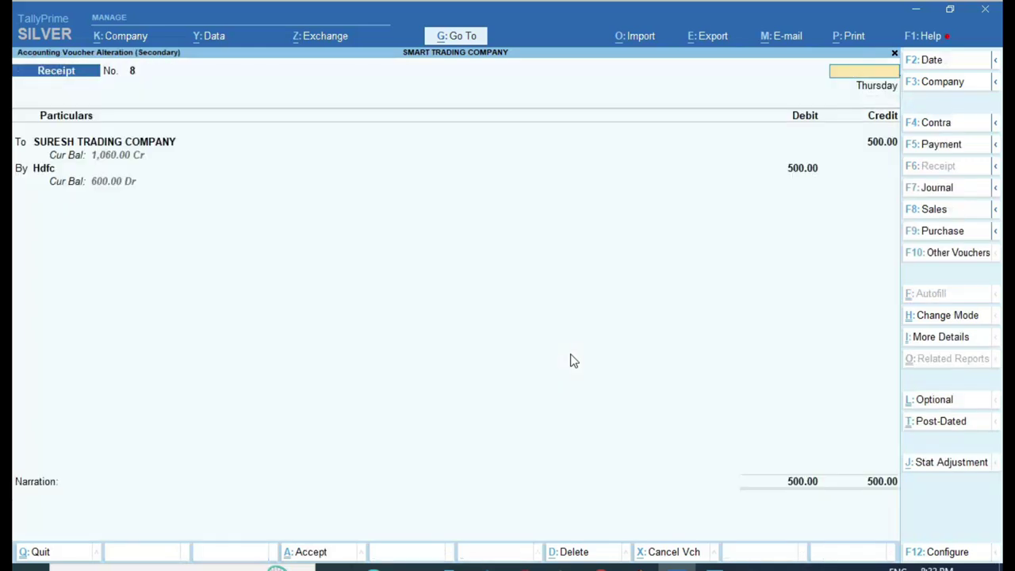
key(Escape)
key(Up)
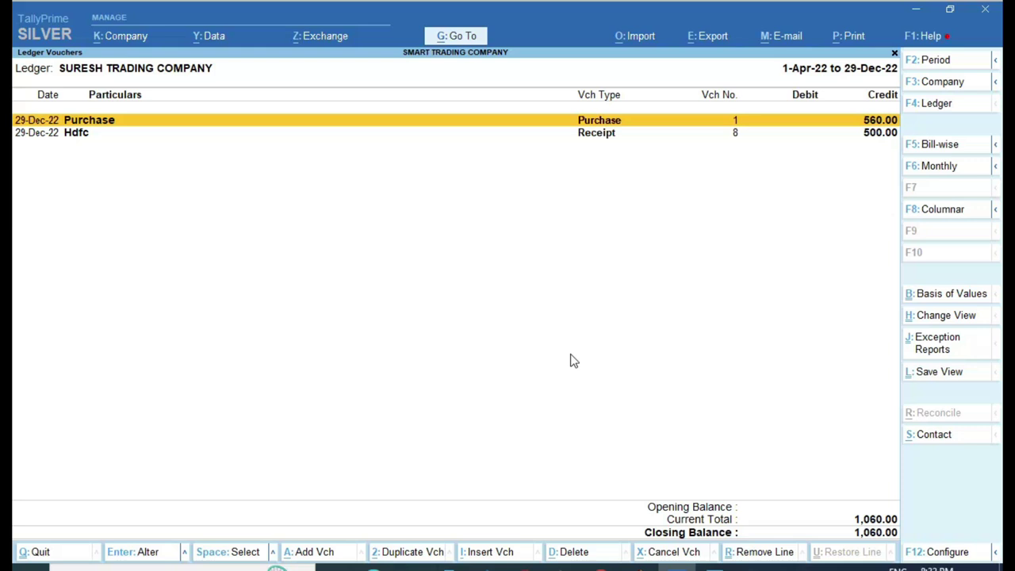
Delete the Hdfc receipt voucher from the SURESH TRADING COMPANY ledger.
key(Down)
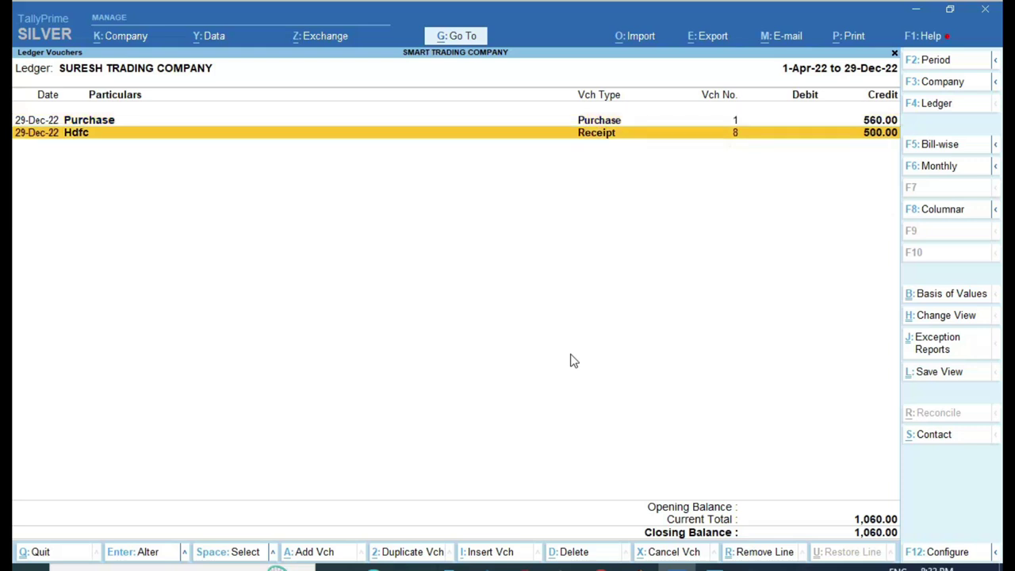
key(Return)
key(alt+d)
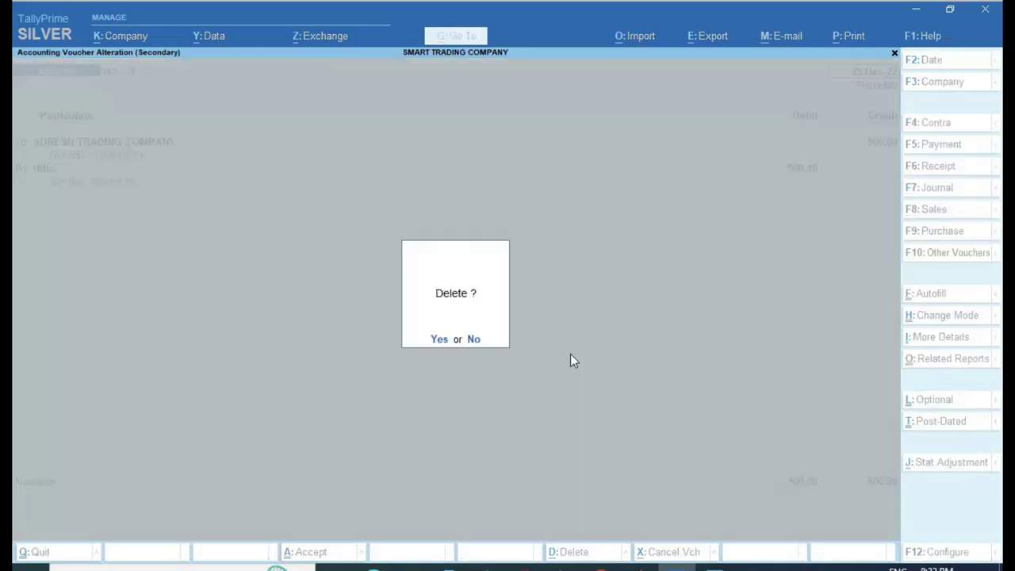
key(y)
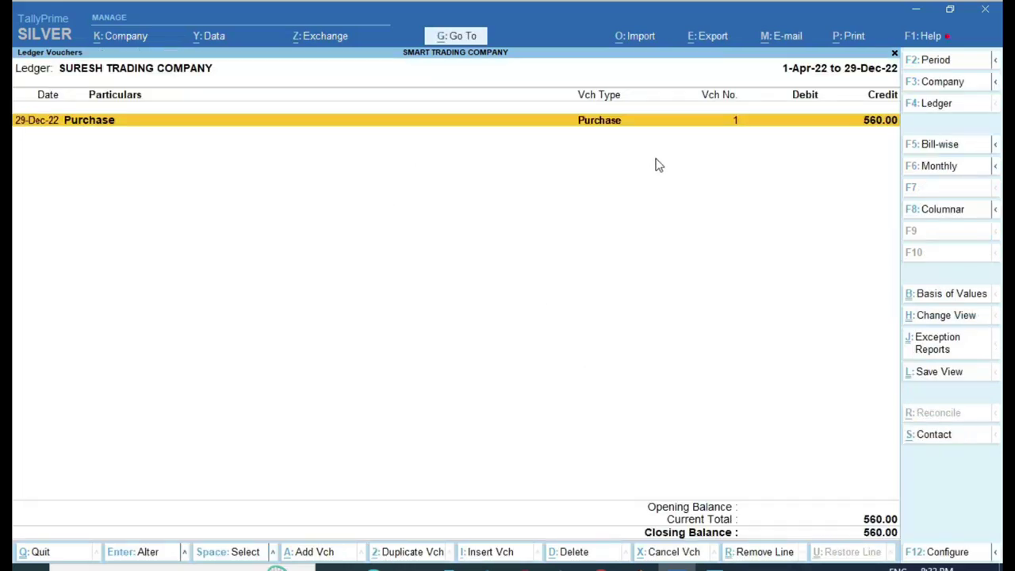
Examine the credit amount of the remaining purchase entry and return to the Gateway of Tally.
key(ctrl)
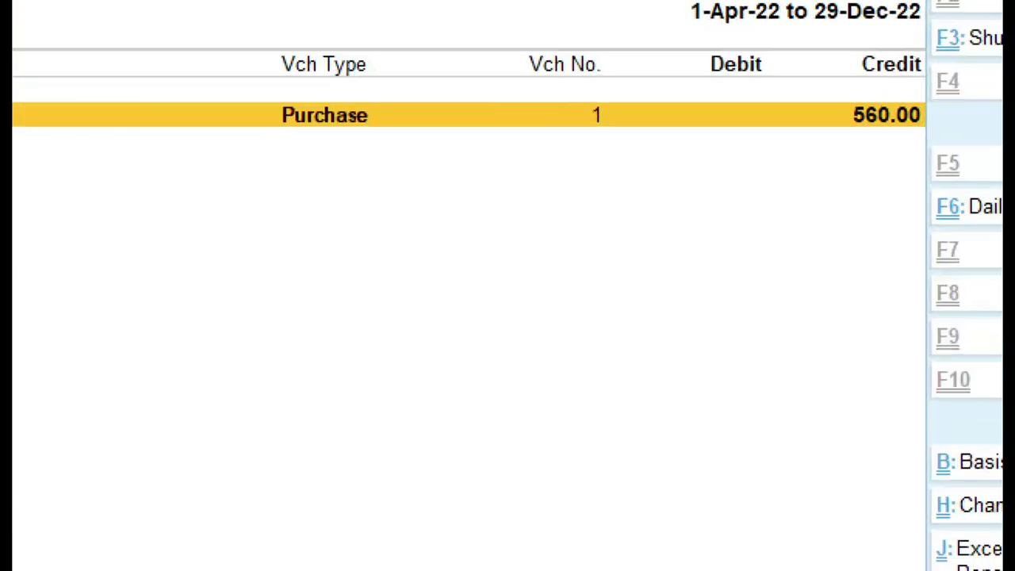
drag(823, 81, 941, 147)
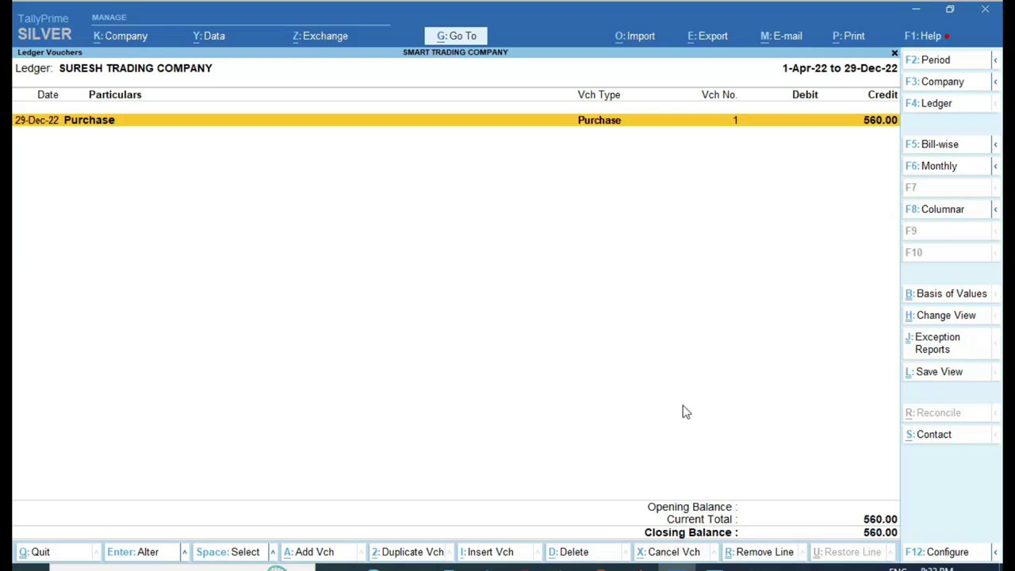
key(Escape)
key(Escape)
key(Escape)
key(Escape)
key(n)
Start a payment voucher and choose SURESH TRADING COMPANY as its debit account.
key(Down)
key(Down)
key(Return)
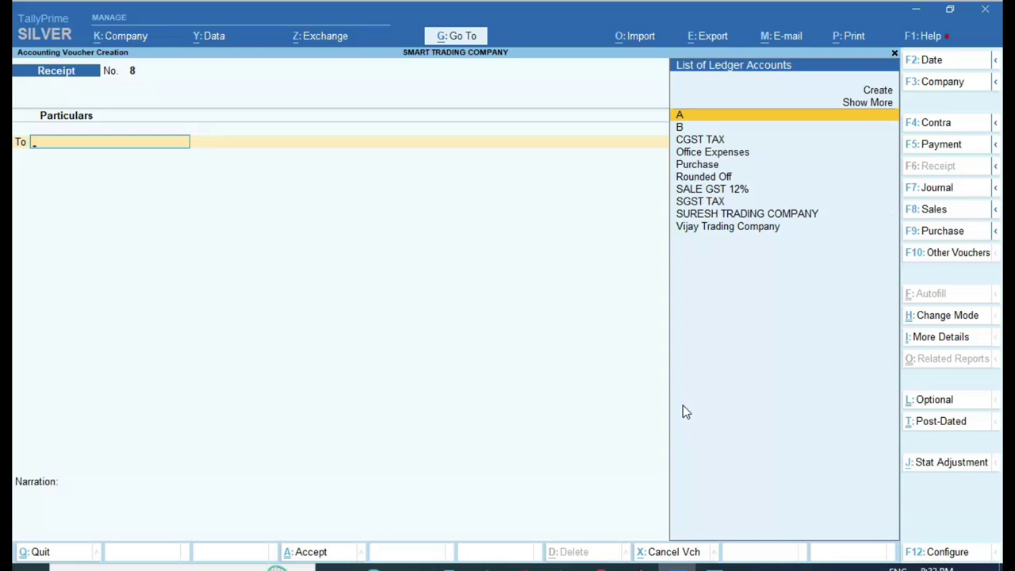
key(F5)
key(Down)
key(Down)
key(Down)
key(Down)
key(Down)
key(Down)
key(Down)
key(Down)
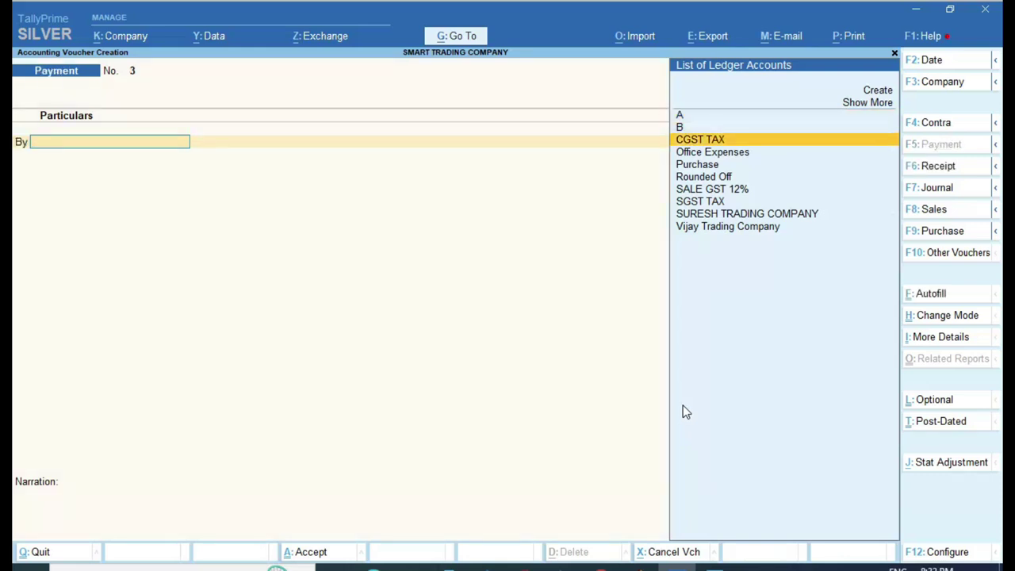
key(Return)
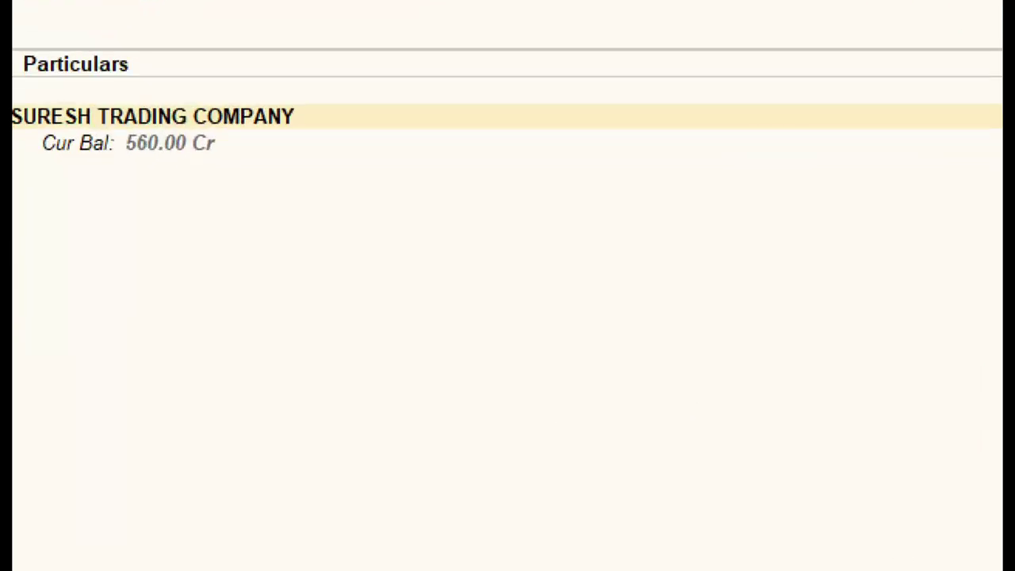
Debit SURESH TRADING COMPANY with 500, allocated as Agst Ref to bill 14.
text(500)
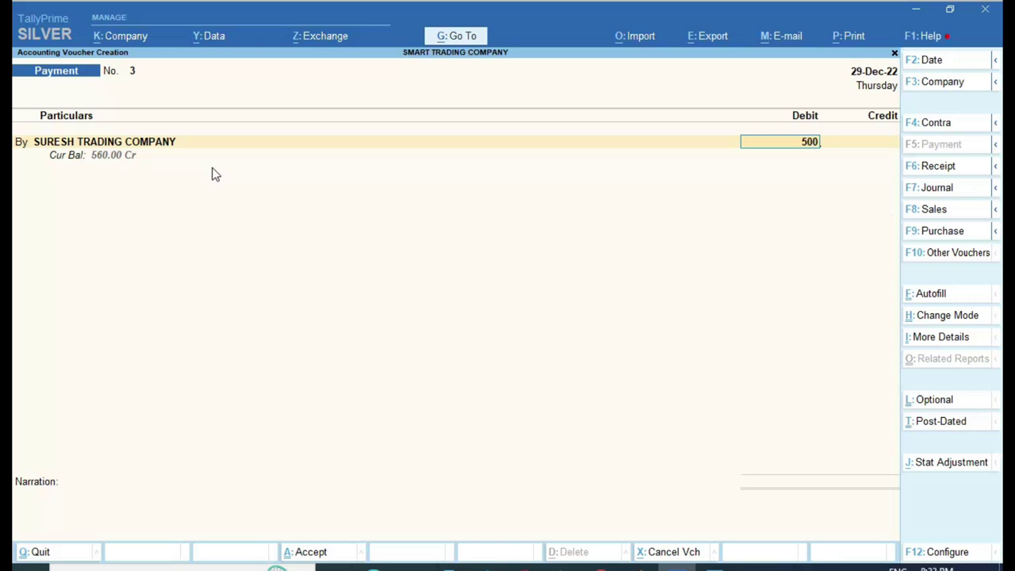
key(Return)
key(Return)
key(Return)
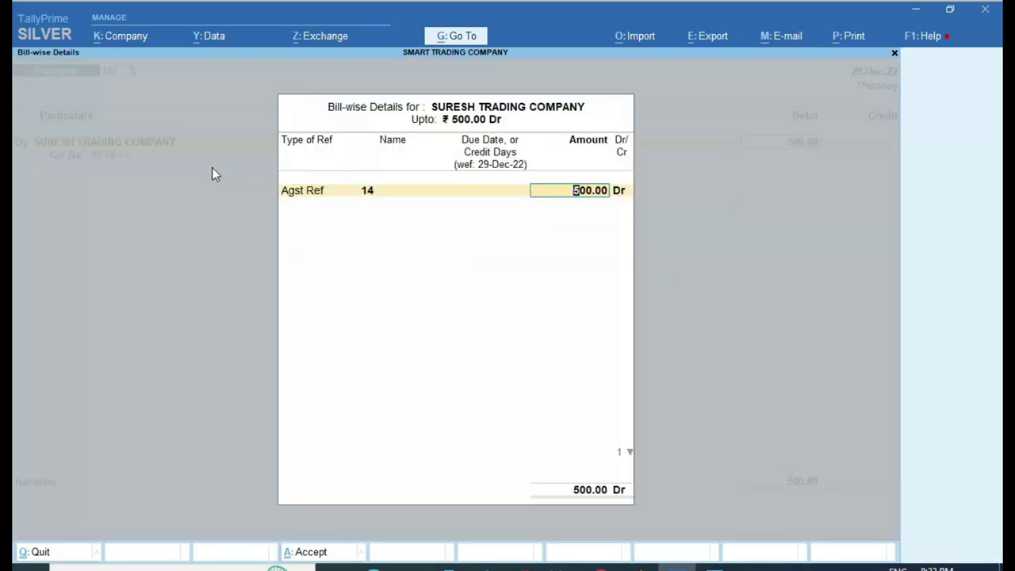
key(Return)
key(Return)
Credit Cash with 500 and save the payment voucher without a narration.
text(cas)
key(Return)
key(Return)
key(Return)
key(Return)
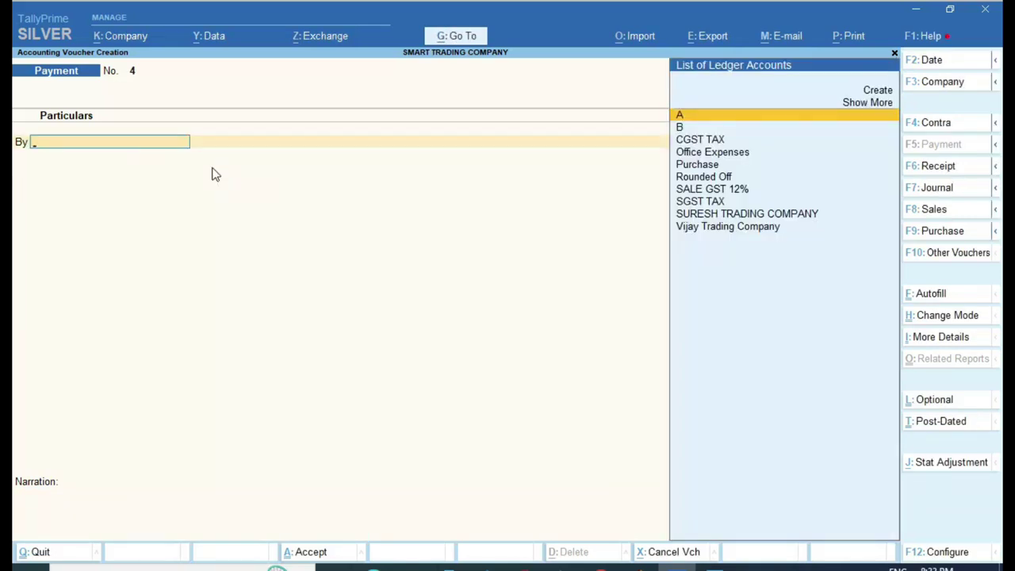
Open the SURESH TRADING COMPANY ledger from the account books and examine its closing balance after the cash payment.
key(Escape)
text(d)
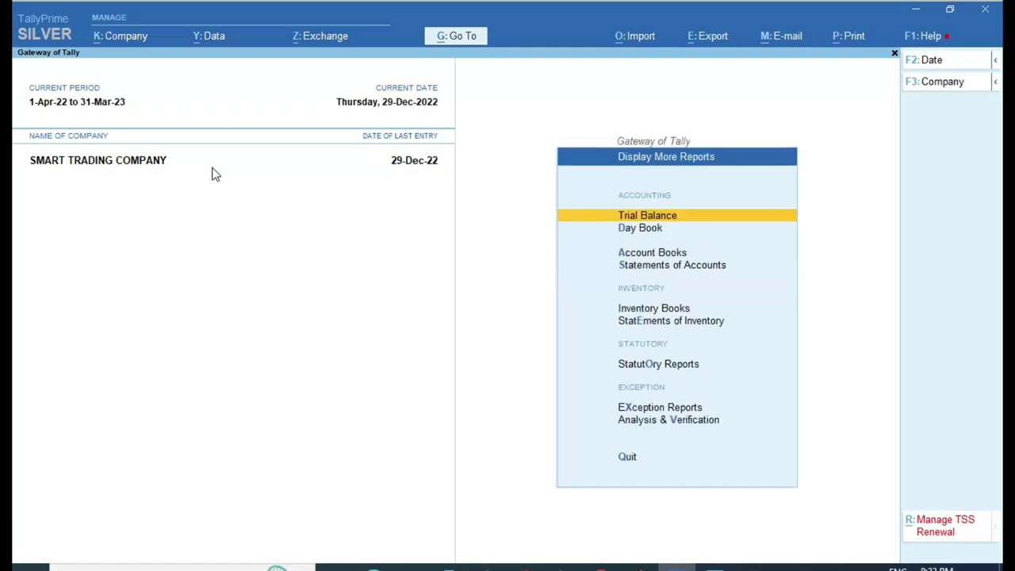
text(alsu)
key(Return)
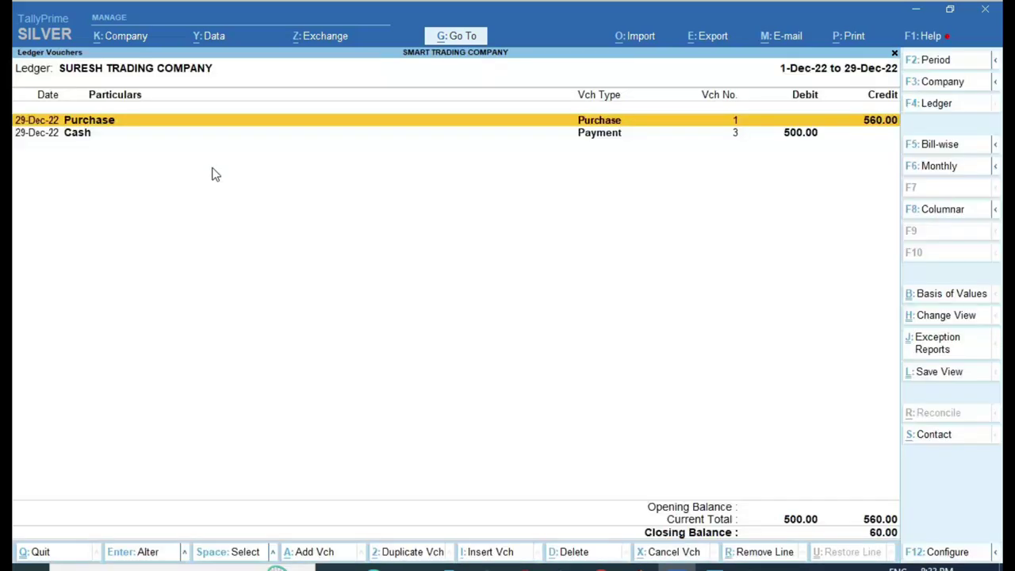
key(ctrl)
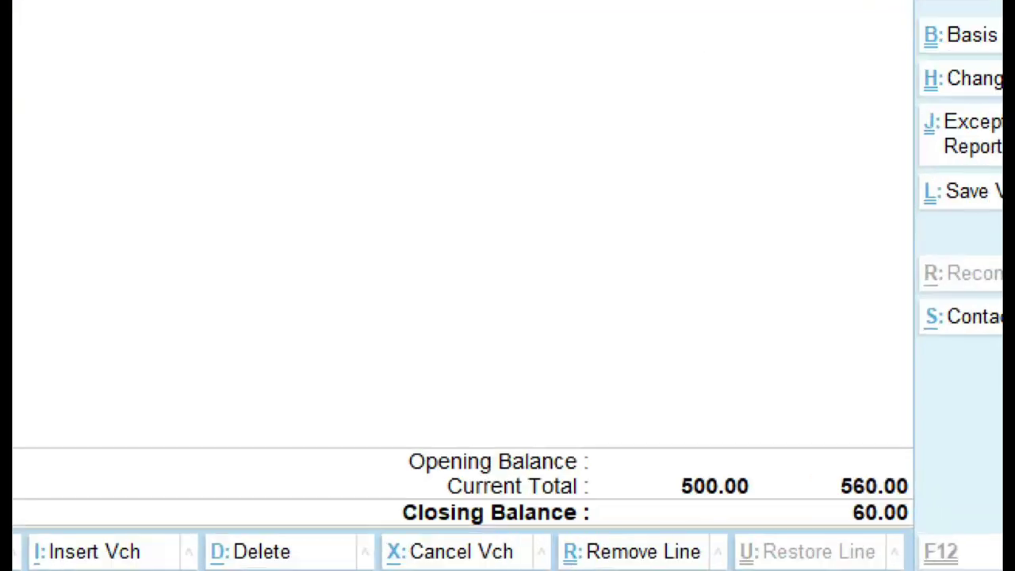
drag(818, 492, 926, 528)
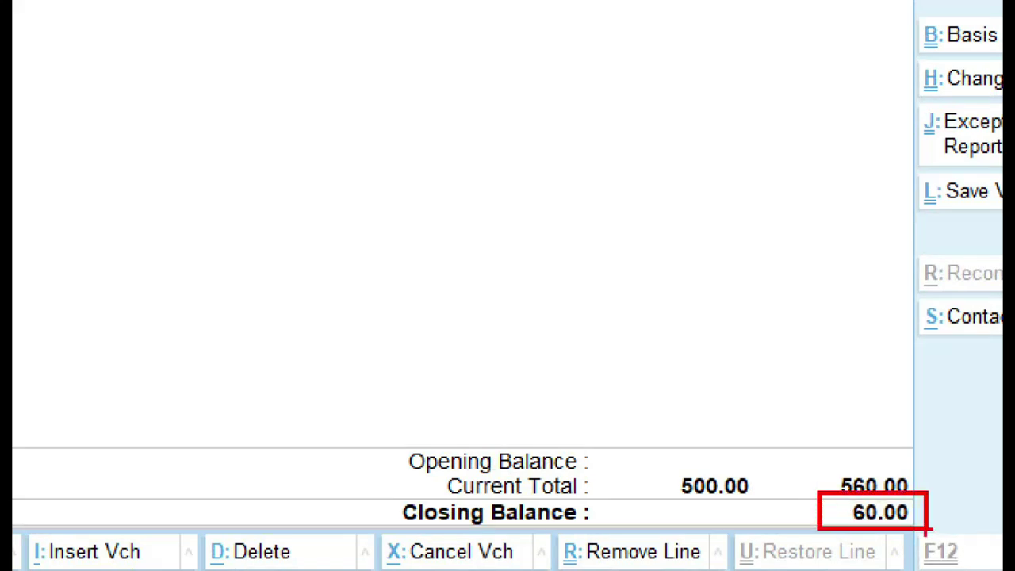
key(Escape)
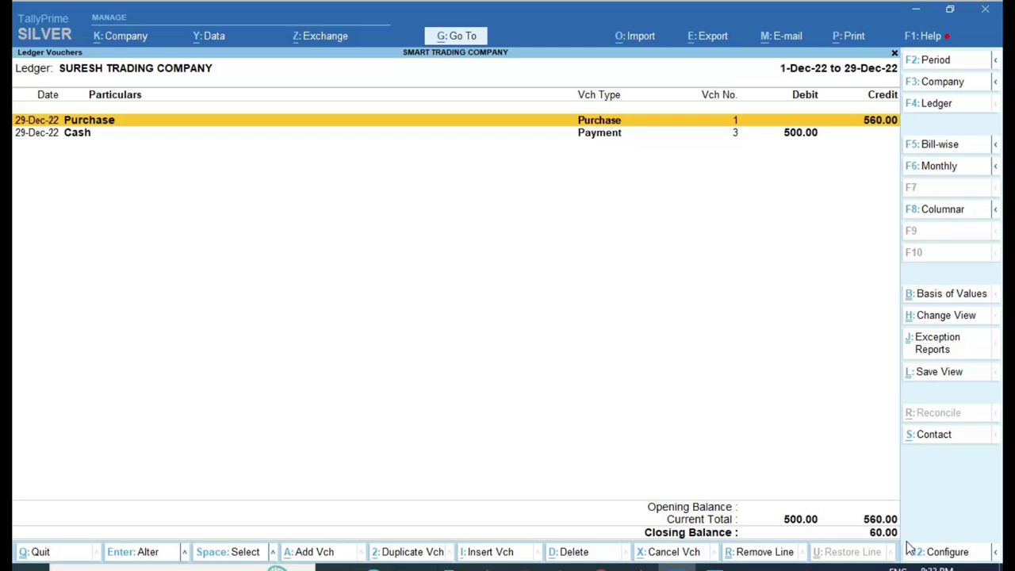
Close the ledger report and return to the Gateway of Tally.
key(Escape)
key(Escape)
key(Escape)
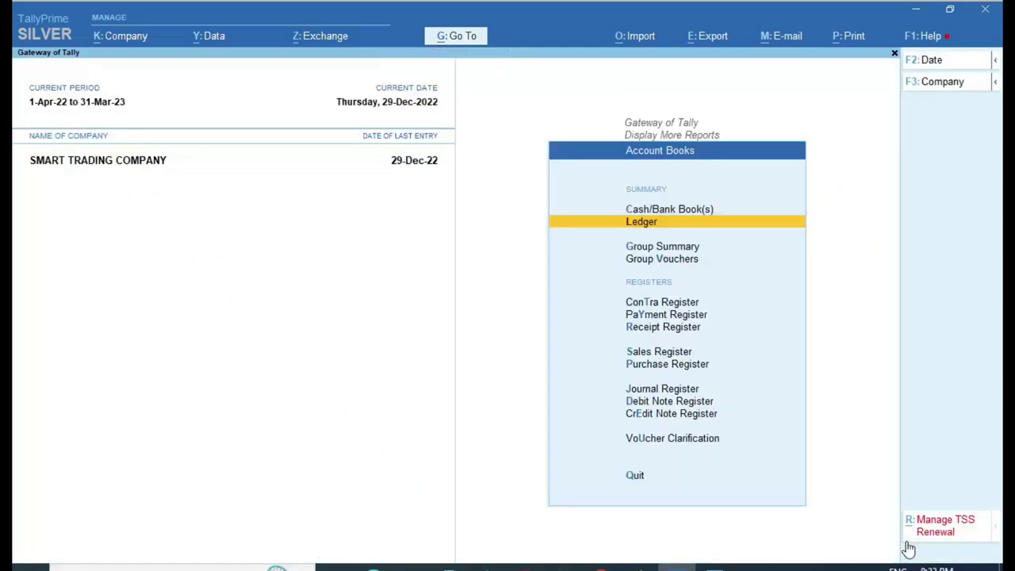
key(Escape)
key(Down)
key(Down)
key(Escape)
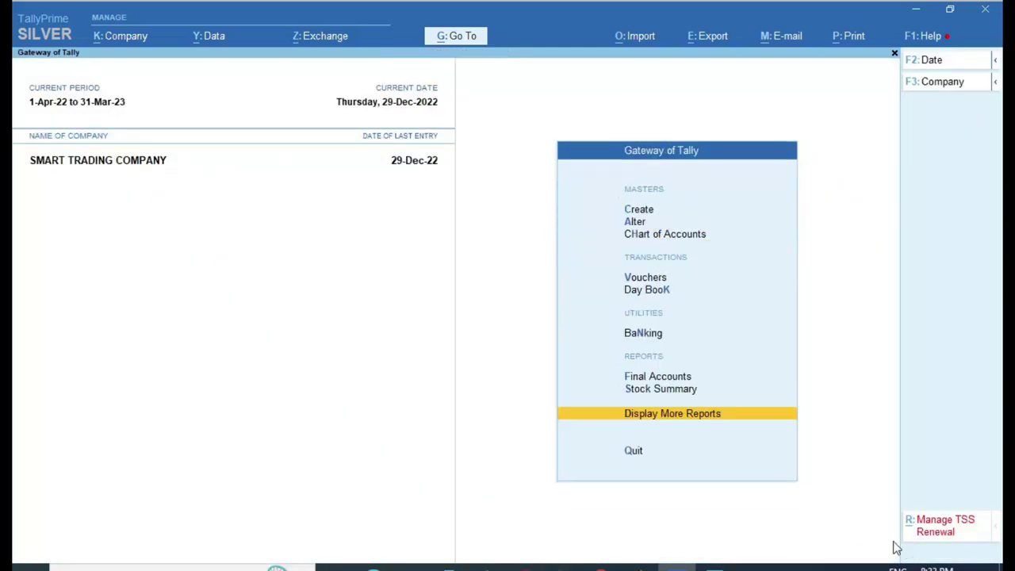
Open voucher creation from the Gateway of Tally, check the voucher notes in ACCOUNTS GROUP DETAILS.jpg, and switch to a journal voucher.
key(Up)
key(Up)
key(Up)
key(Up)
key(Up)
key(Return)
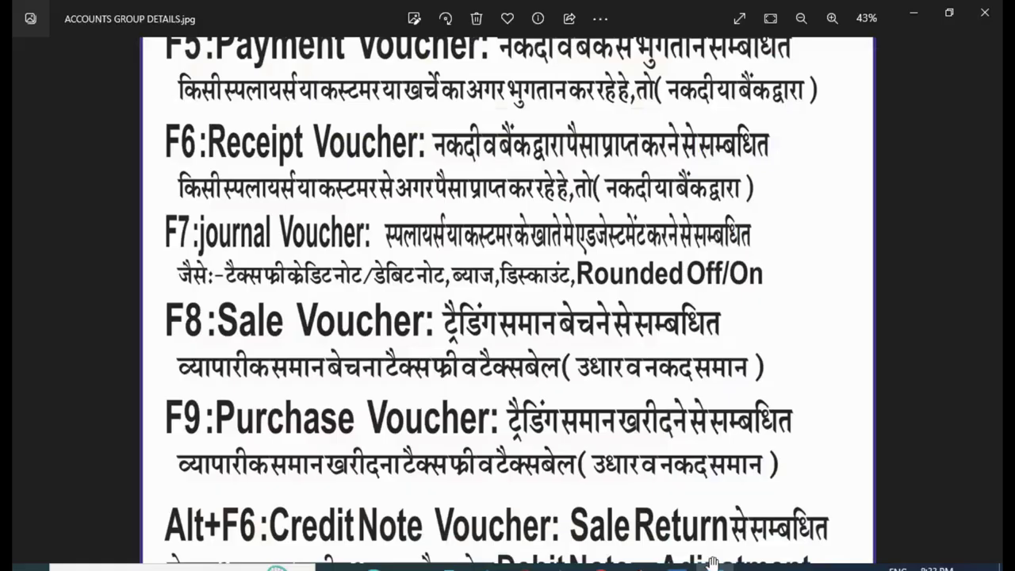
click(714, 564)
click(677, 566)
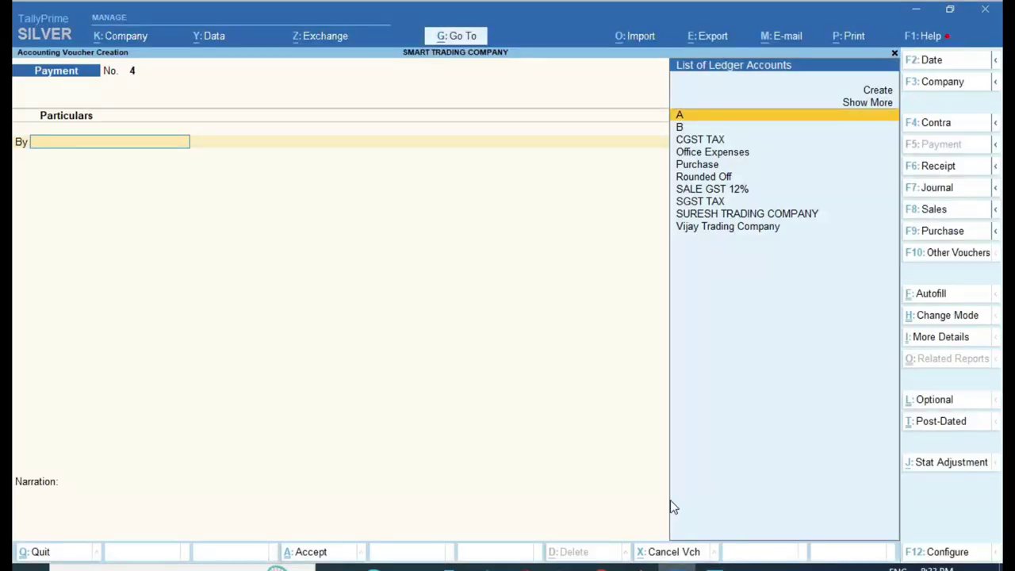
key(F7)
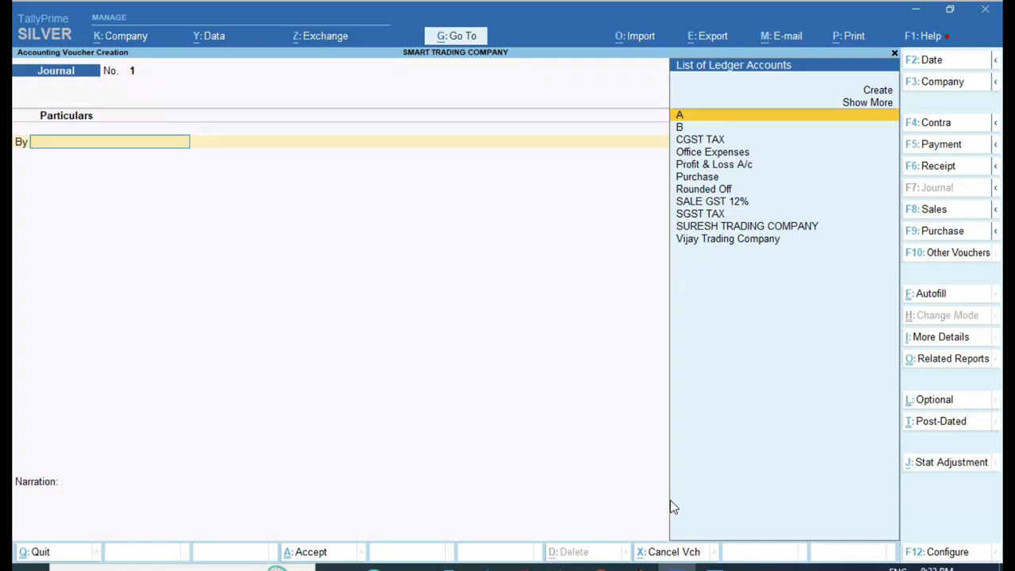
Choose SURESH TRADING COMPANY as the debit ledger of the journal voucher.
key(Down)
key(Down)
key(Down)
key(Down)
key(Down)
key(Down)
key(Down)
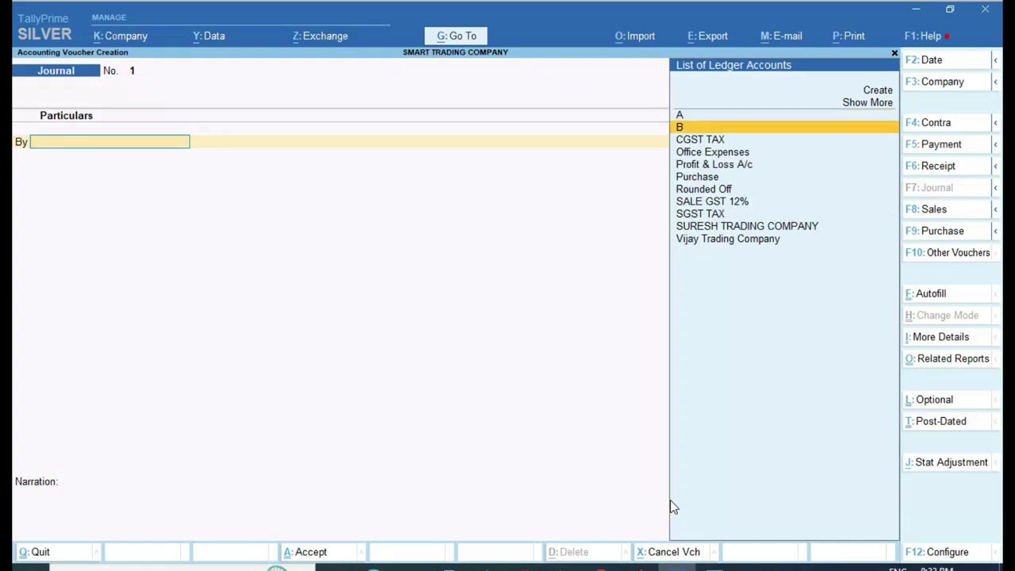
key(Down)
key(Down)
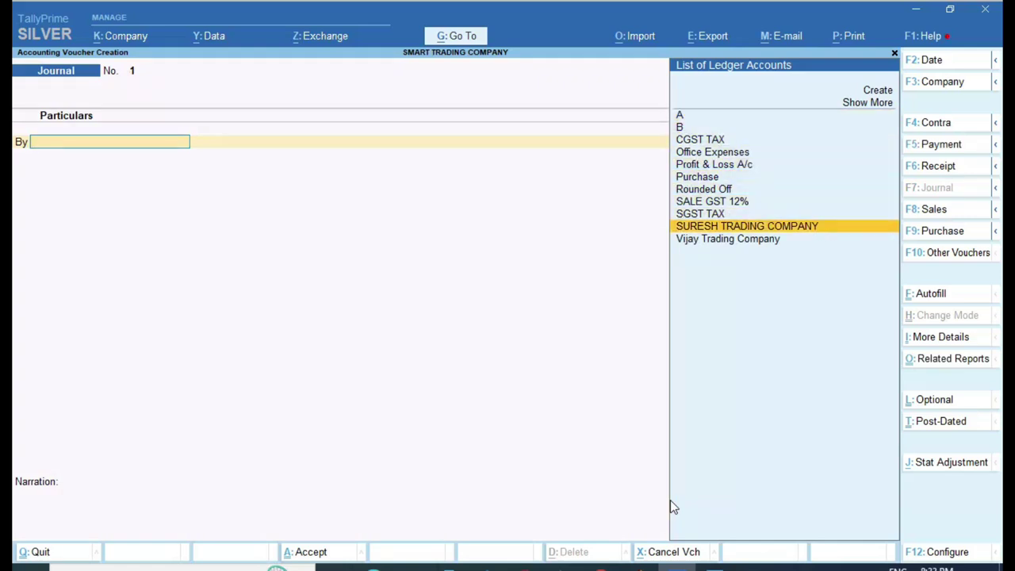
key(Return)
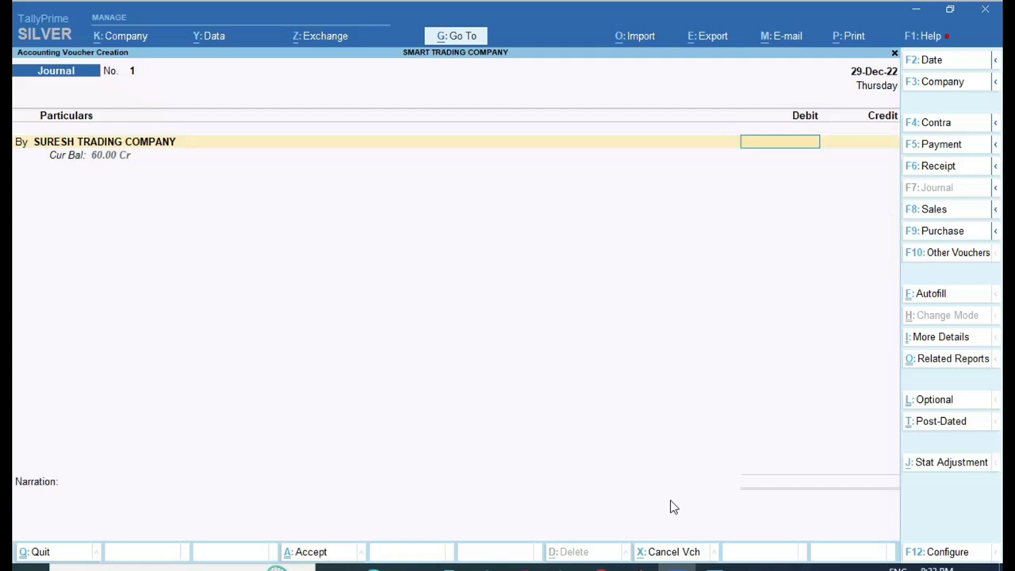
Debit the supplier with 60 and allocate the amount On Account in the bill-wise details.
text(60)
key(Return)
key(Down)
key(Down)
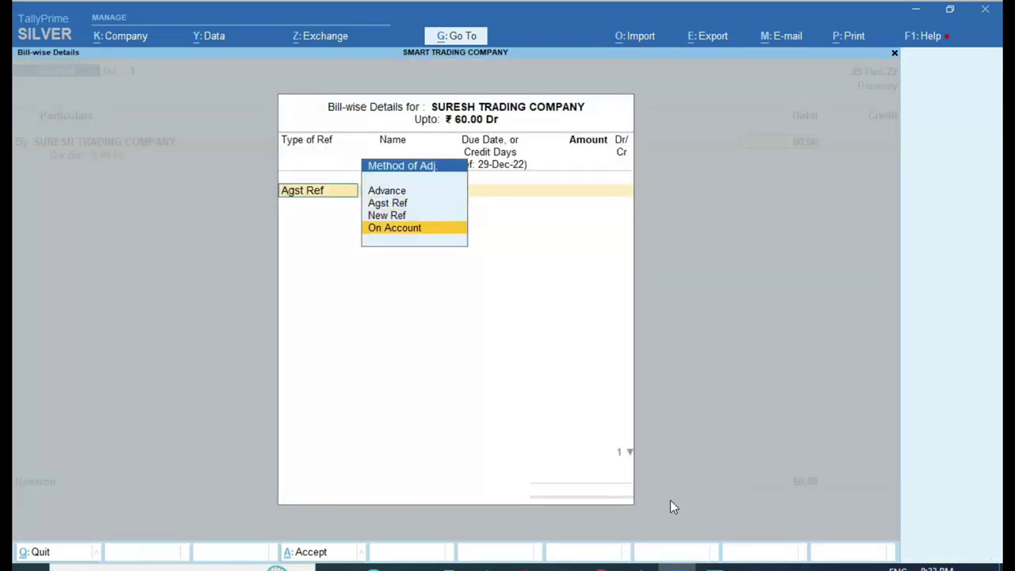
key(Return)
key(Return)
key(Return)
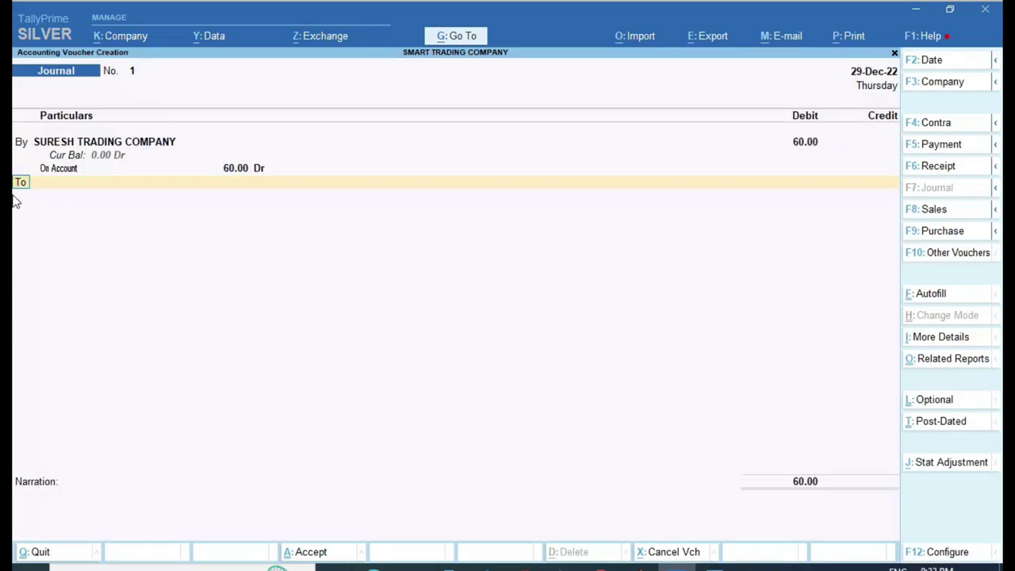
key(ctrl+1)
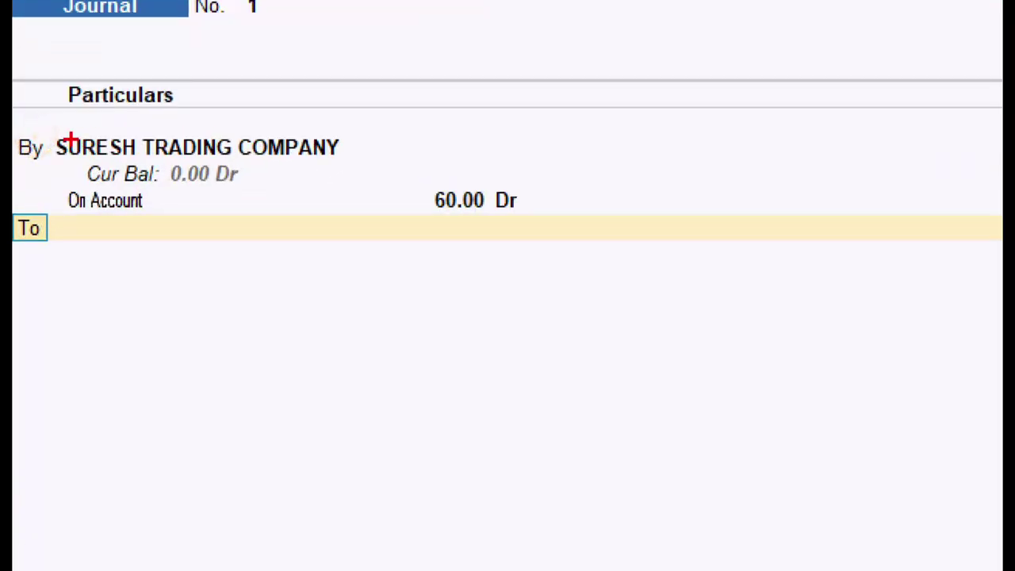
drag(63, 156, 259, 202)
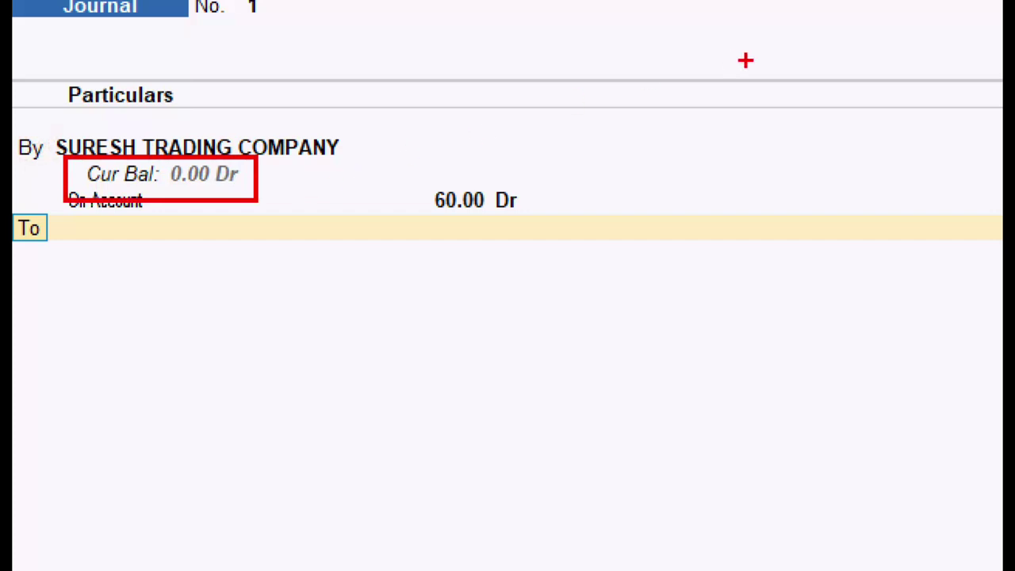
key(Escape)
Create a new ledger named Discount from the journal's credit line and group it under Indirect Incomes.
text(Di)
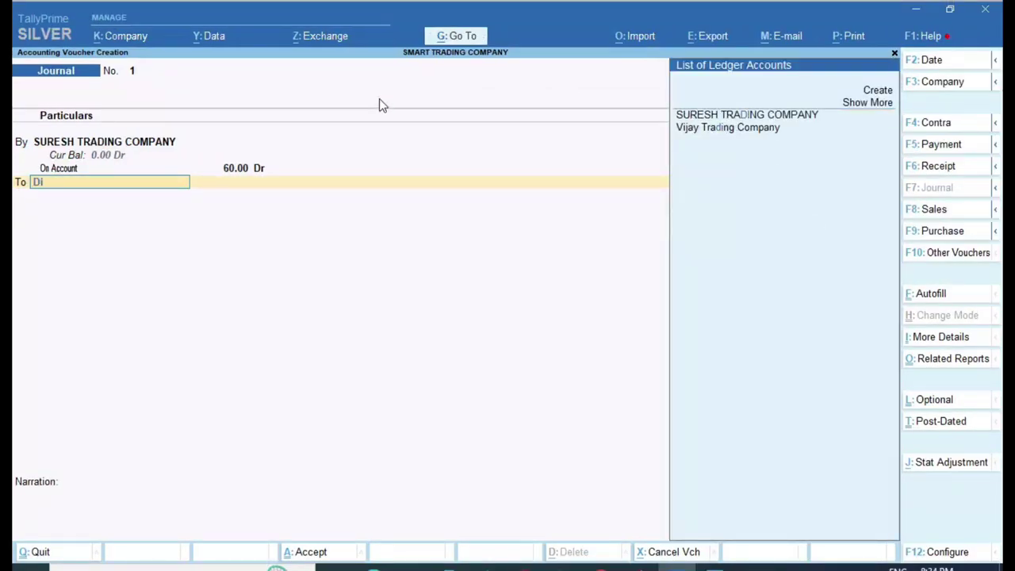
key(Up)
key(Up)
key(Return)
text(Discount)
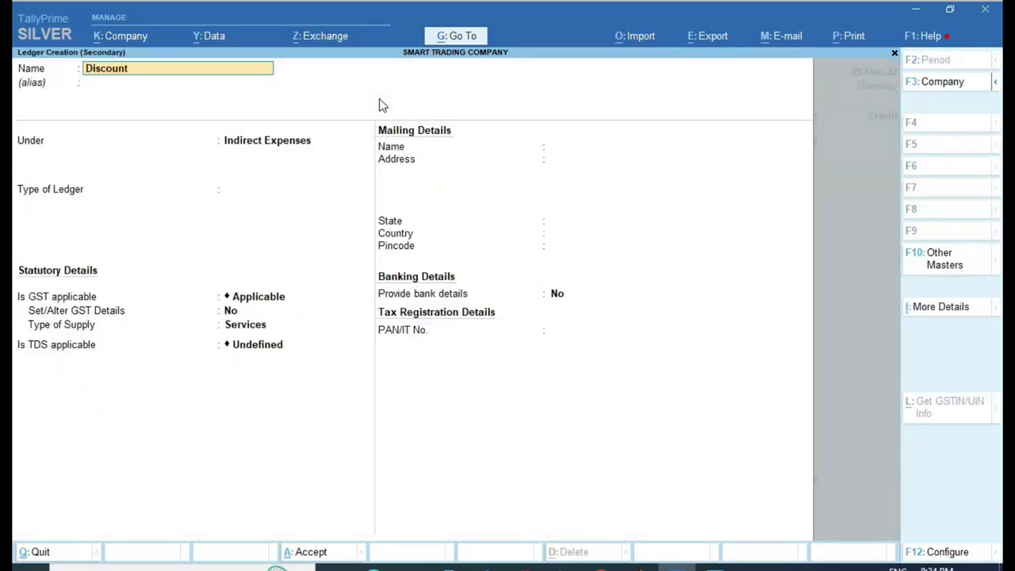
key(Return)
key(Return)
key(BackSpace)
text(Ind)
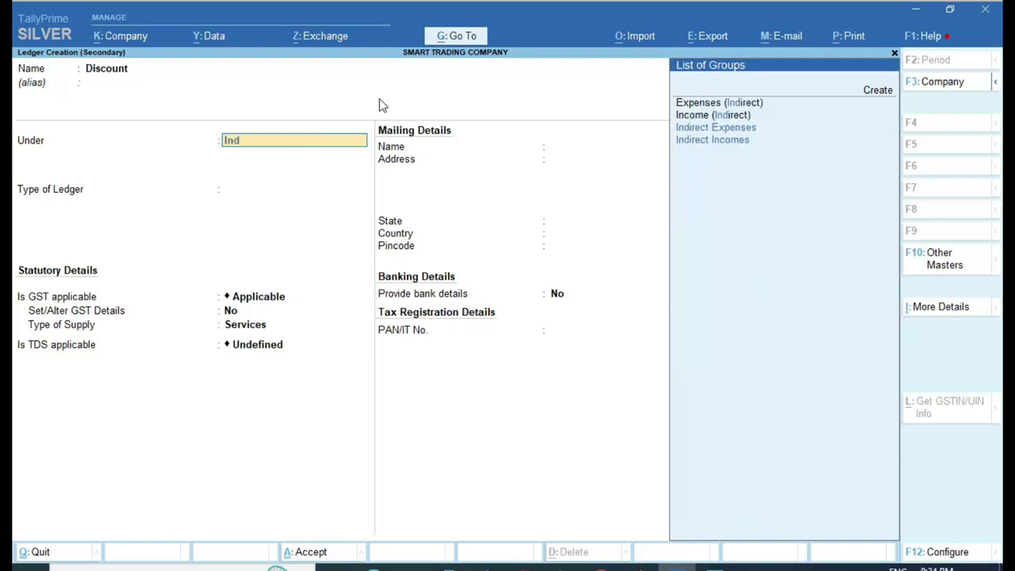
key(Down)
key(Return)
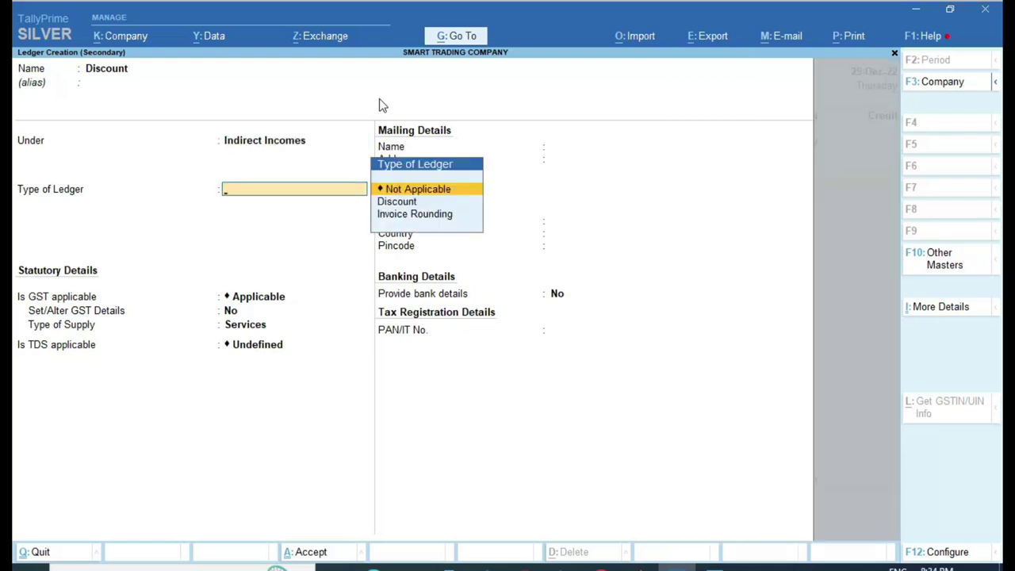
Keep the Discount ledger's type as Not Applicable, choose its GST and TDS applicability, and save the ledger.
key(Return)
key(BackSpace)
key(Down)
key(Down)
key(Down)
key(Up)
key(Return)
key(BackSpace)
key(Down)
key(Return)
key(ctrl+a)
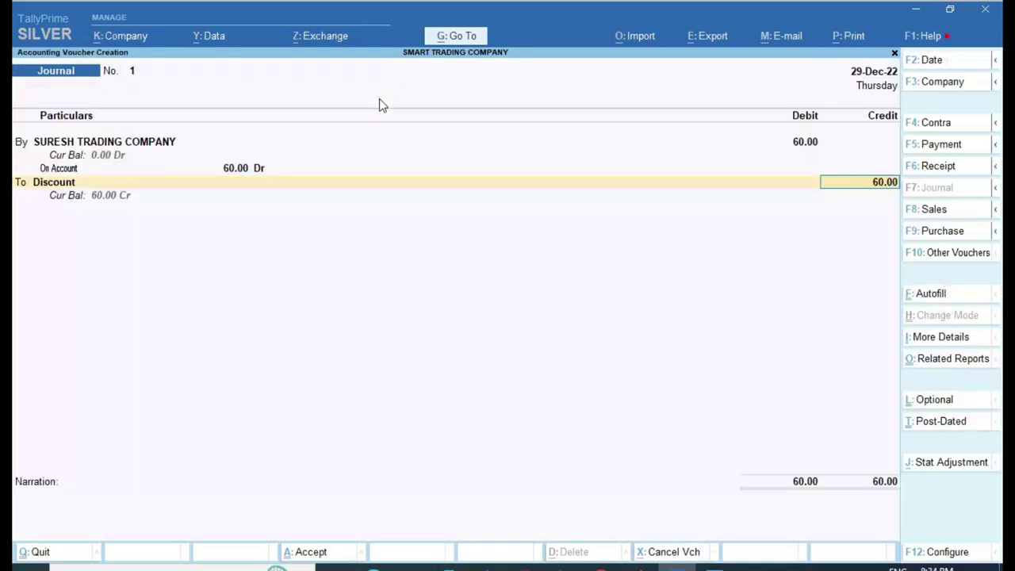
Credit Discount with 60 and save the journal voucher without a narration.
key(Return)
key(Return)
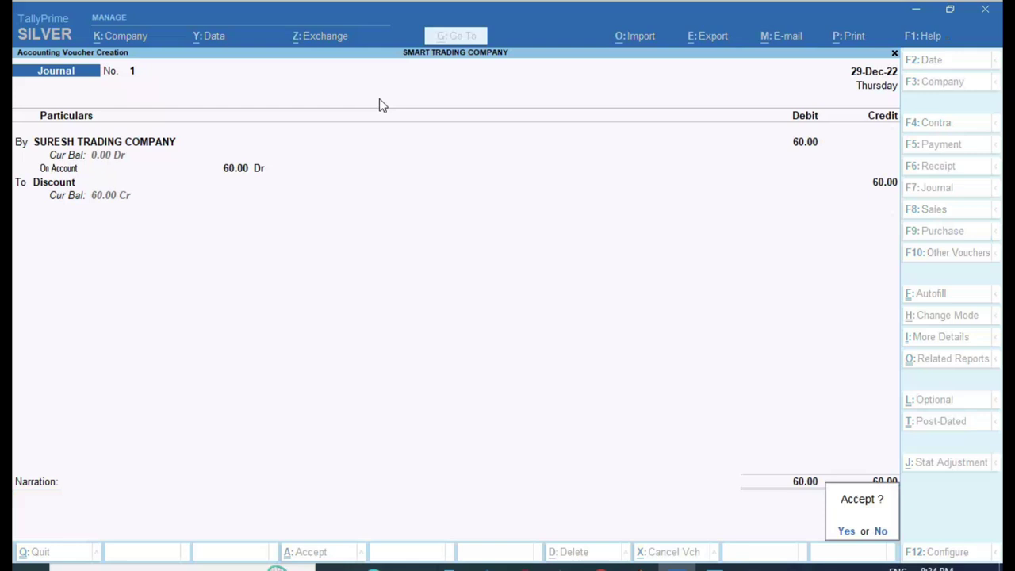
key(Return)
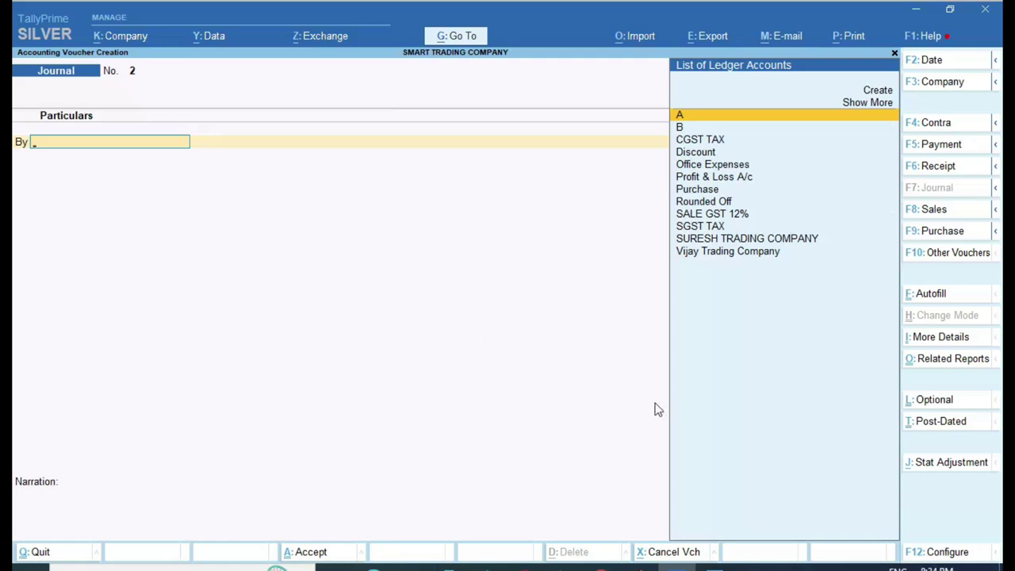
Check the Sale Voucher entry in the voucher notes image, and start a sales voucher in Item Invoice mode.
key(alt+Tab)
scroll(448, 389, down, 3)
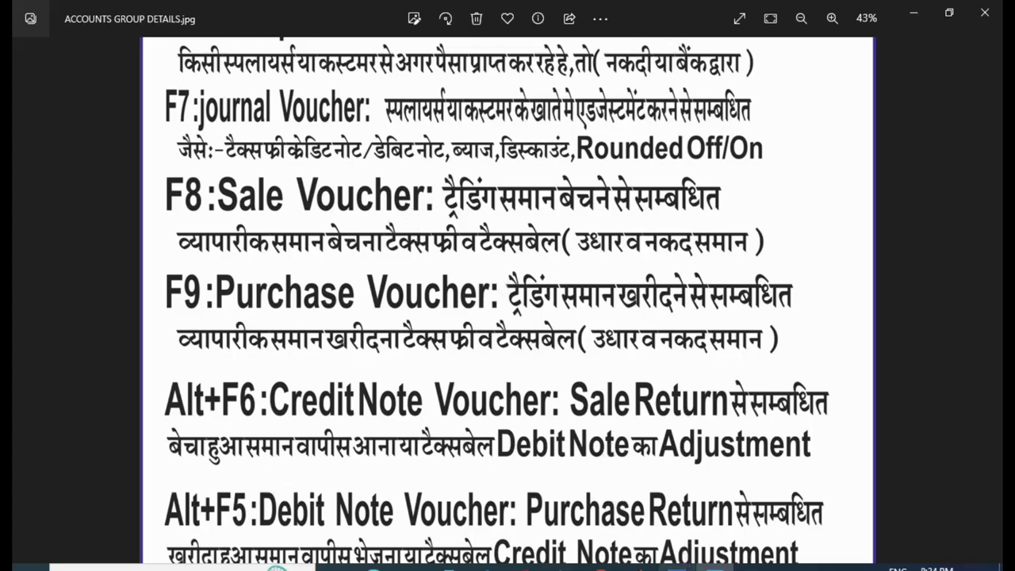
click(632, 492)
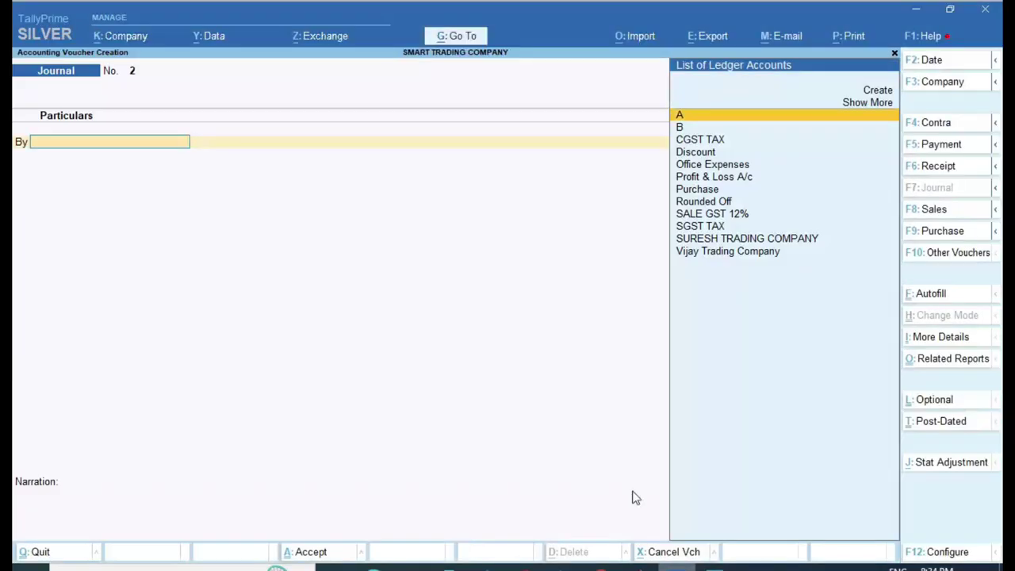
click(934, 210)
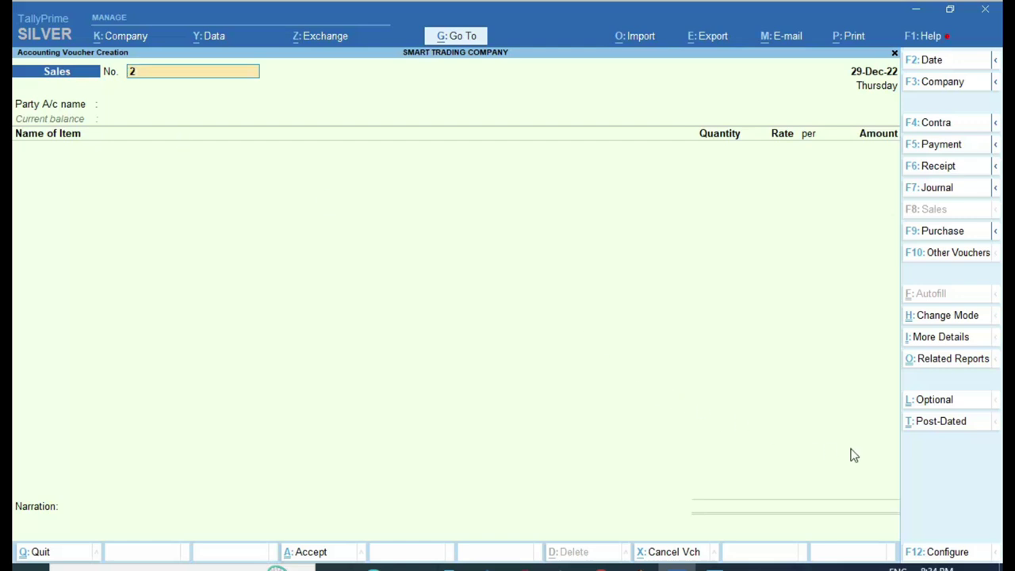
click(957, 318)
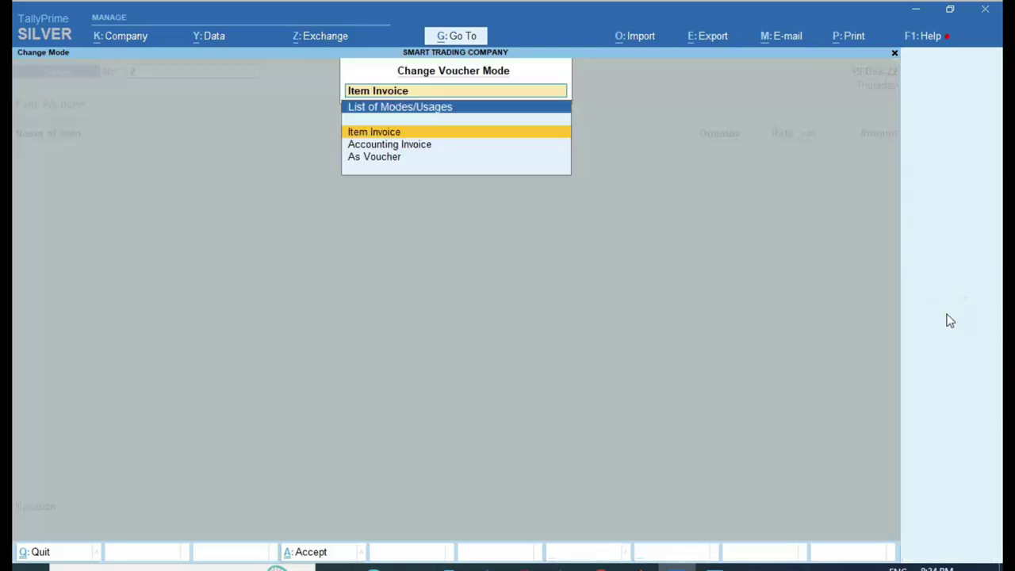
click(418, 135)
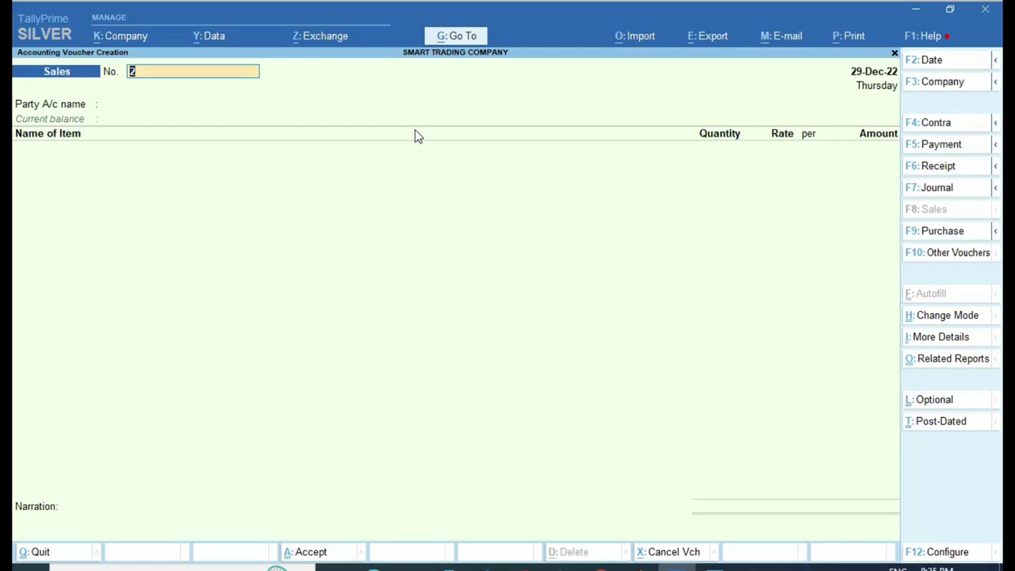
Switch the sales voucher to Accounting Invoice mode and look at its entry layout.
click(955, 316)
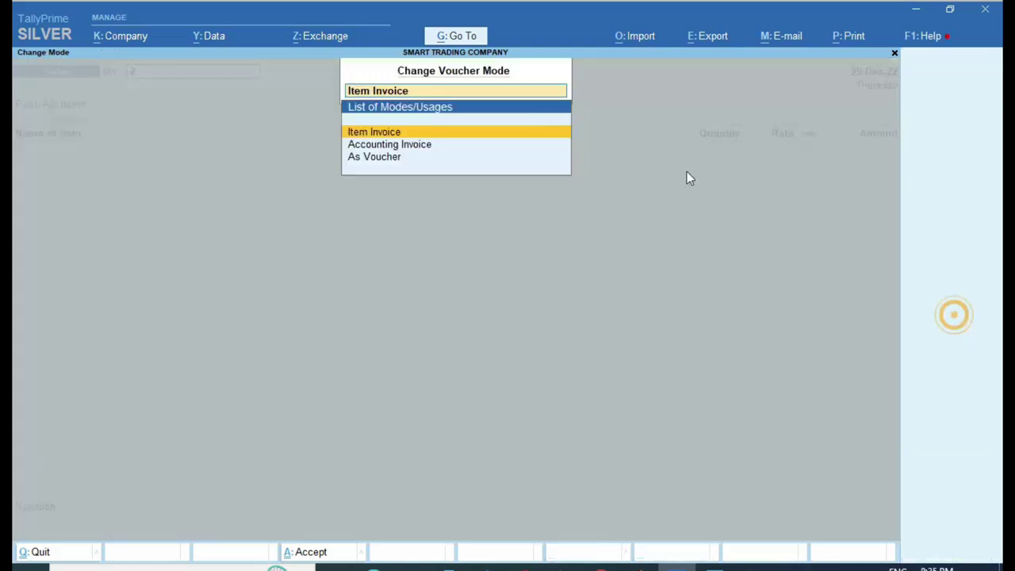
click(399, 148)
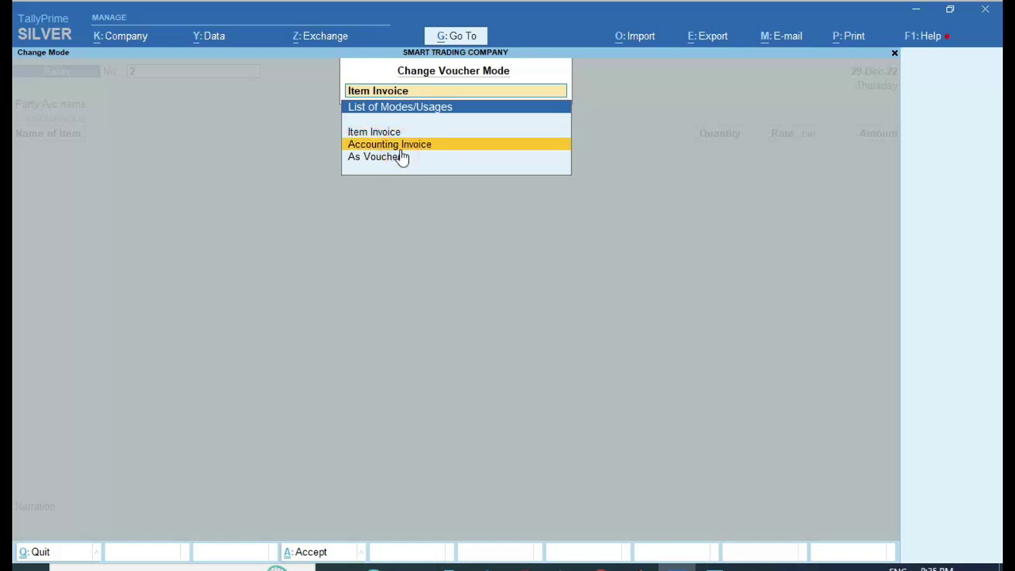
key(Return)
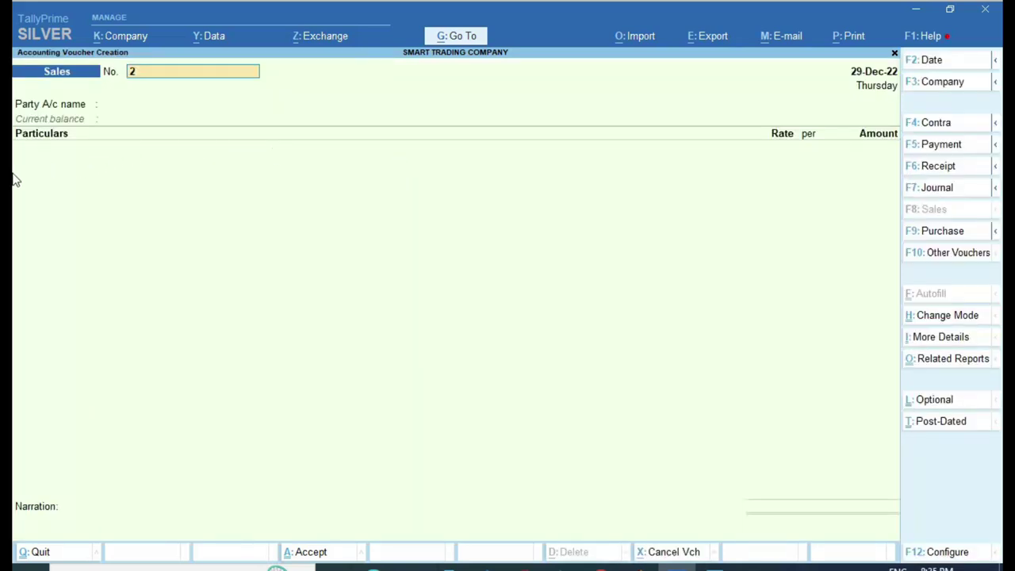
drag(14, 71, 265, 187)
Return the sales voucher to Item Invoice mode.
click(952, 317)
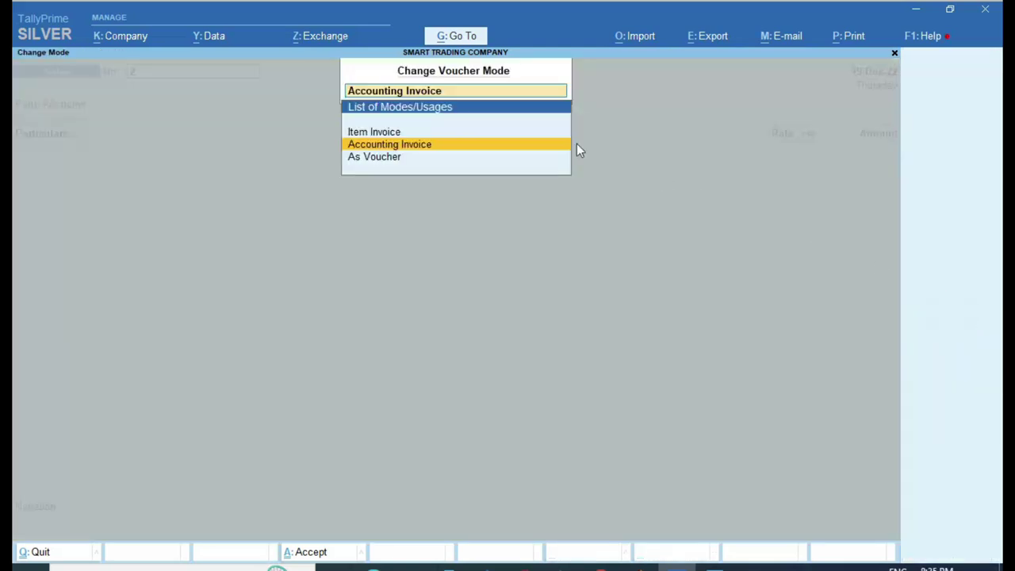
click(371, 133)
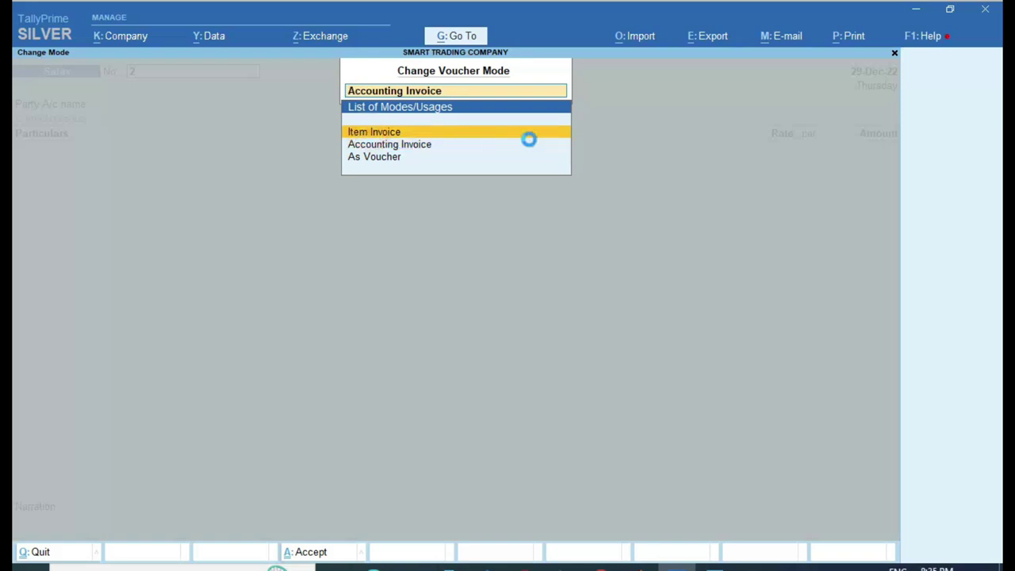
key(Return)
key(ctrl)
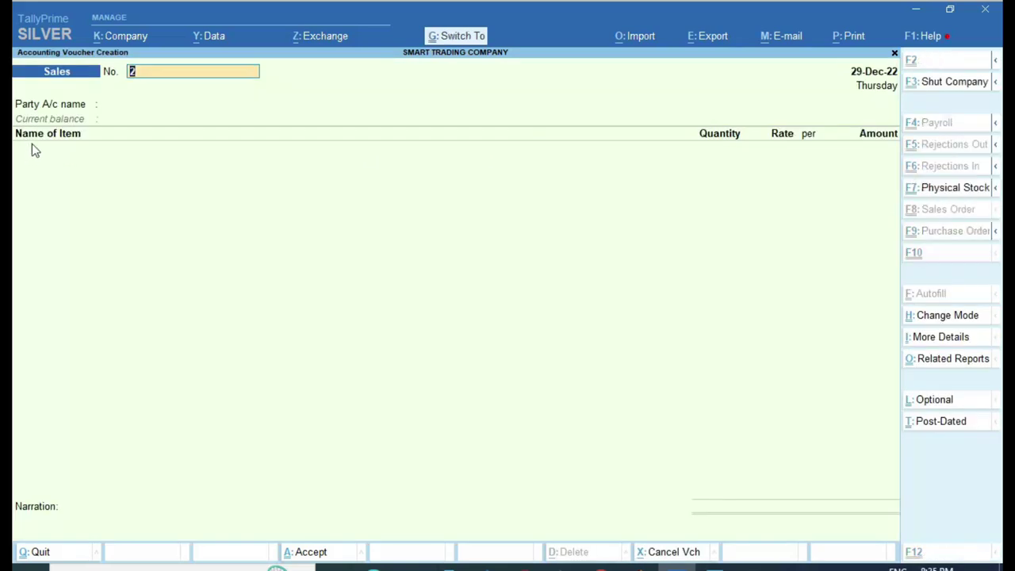
click(24, 142)
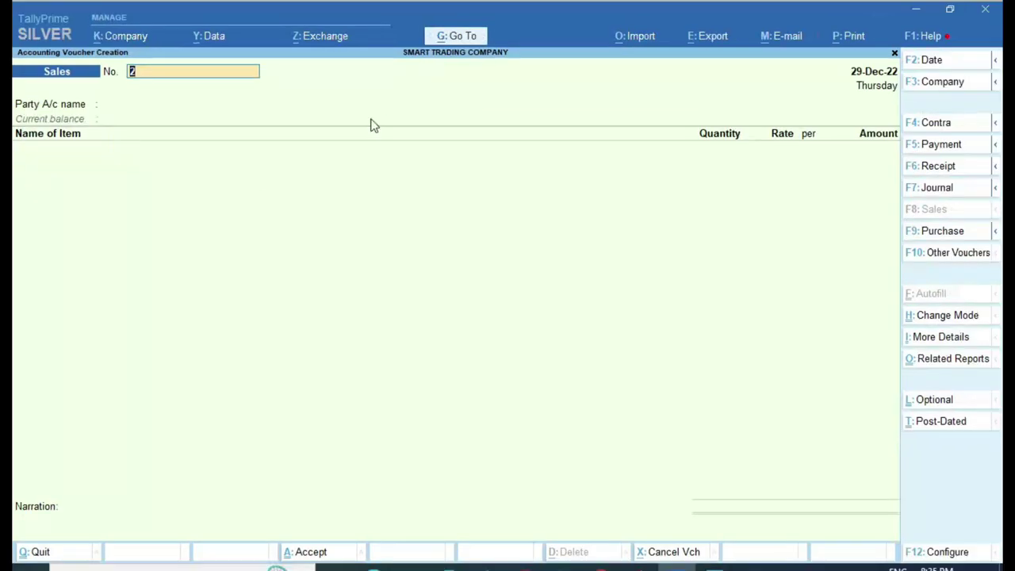
Keep the sales voucher number 2 and choose Cash as the party account.
key(Return)
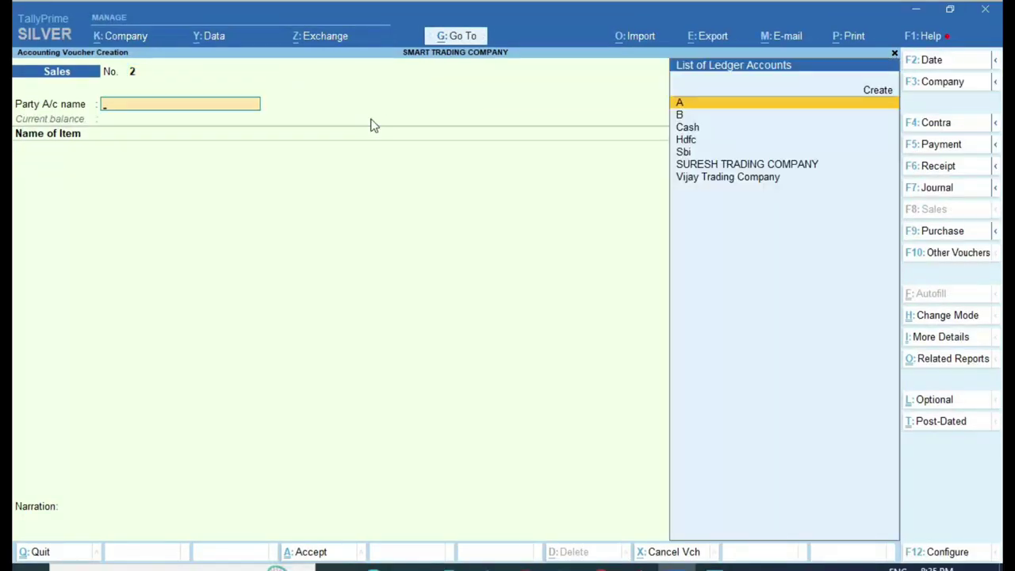
key(Down)
key(Down)
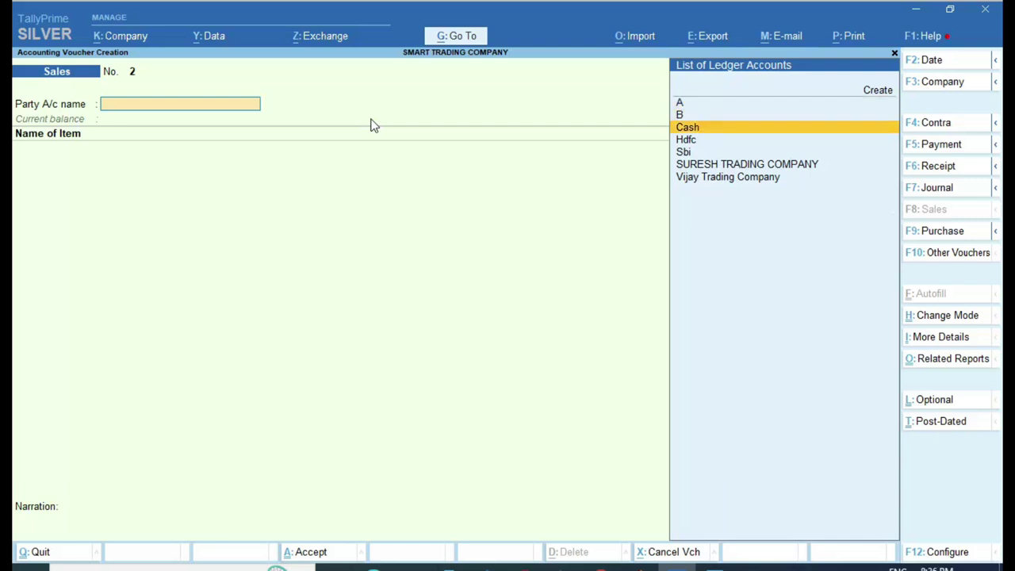
key(Down)
key(Down)
key(Up)
key(Up)
key(Return)
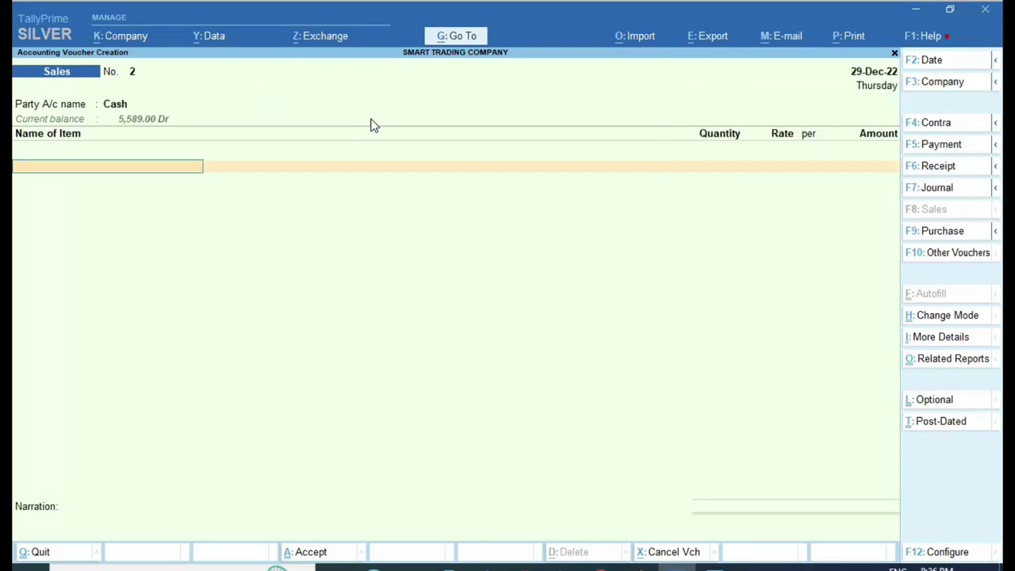
Add 1 Pcs of SYSKA LED BLUB 25W at a rate of 126.00 to the sales voucher.
text(S)
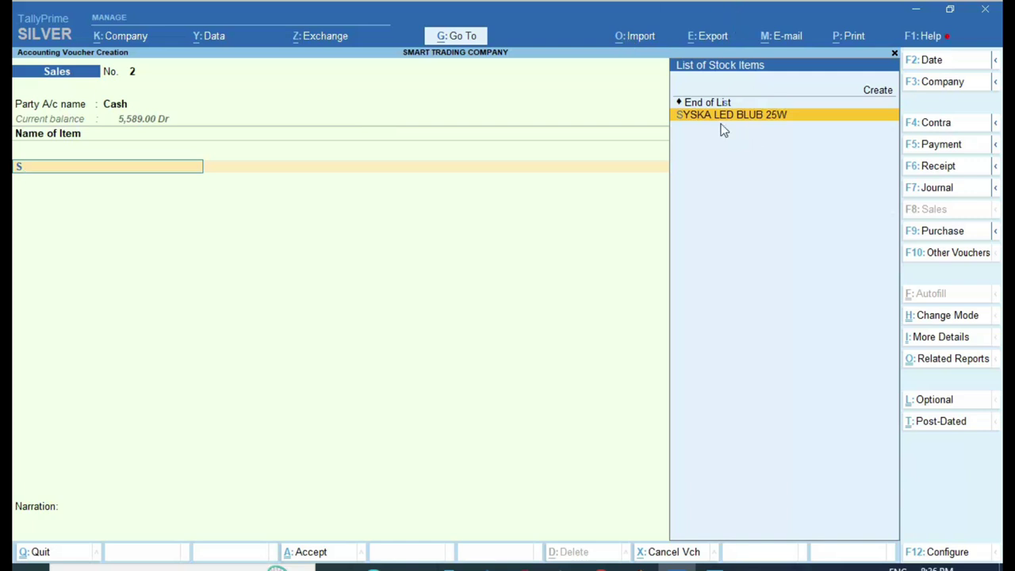
click(802, 115)
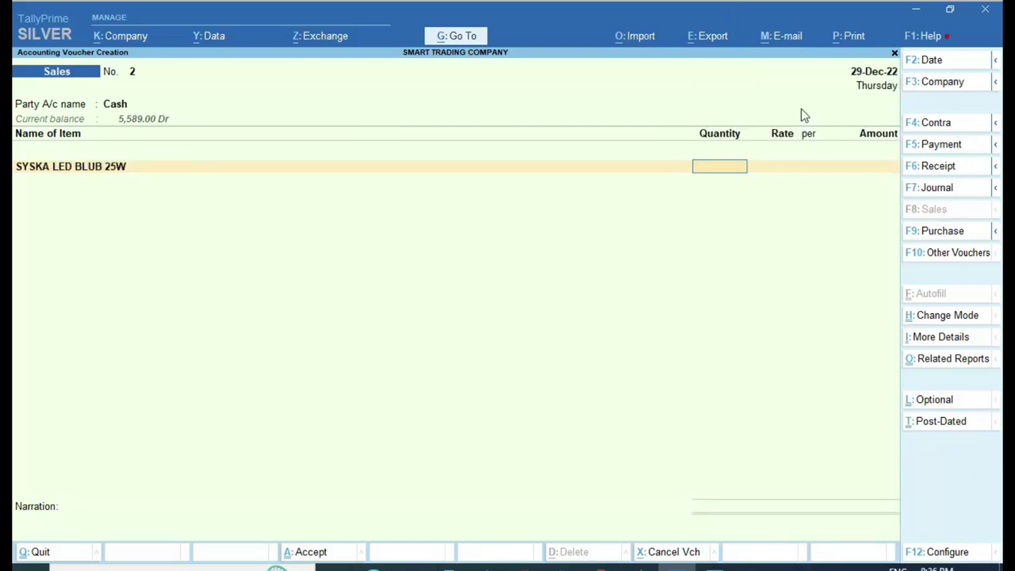
text(1)
key(Return)
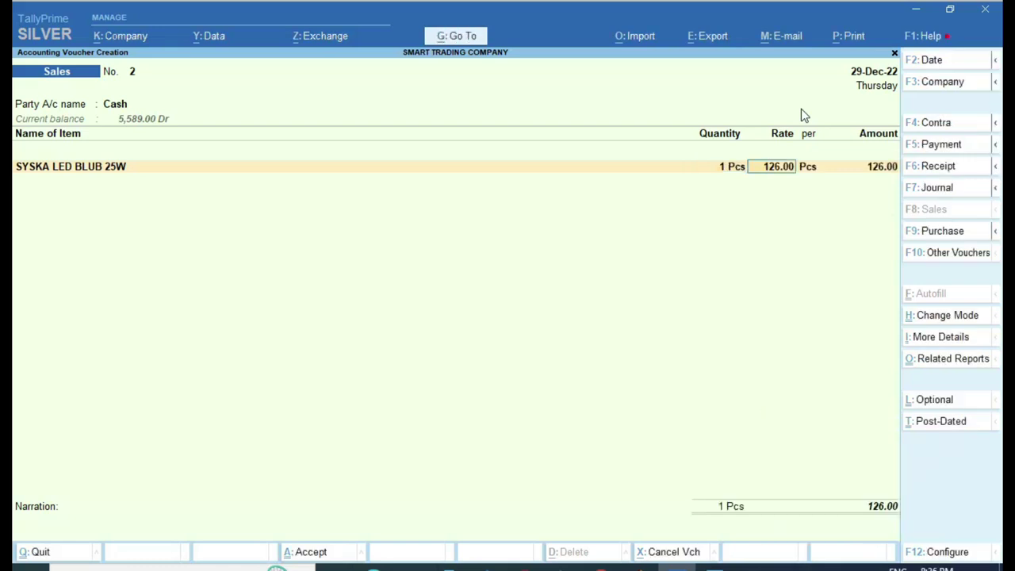
key(Return)
key(Return)
key(Return)
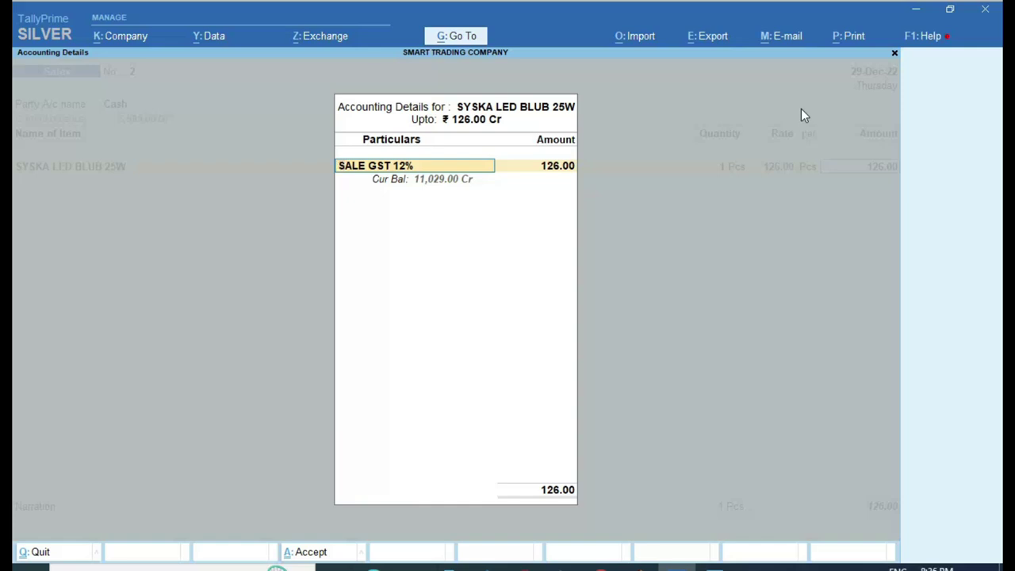
Look at the SALE GST 12% ledger's group and statutory details from the item's accounting allocation, and leave it unaltered.
key(ctrl+Return)
key(Return)
key(Return)
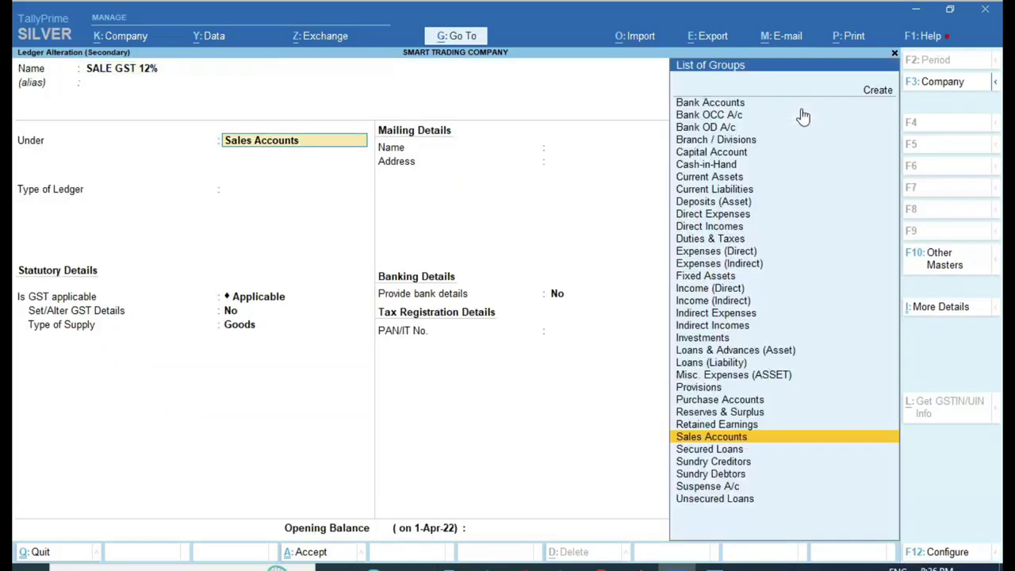
key(BackSpace)
key(Escape)
key(Return)
key(Escape)
Allocate the item's amount to SALE GST 12% and add the CGST TAX and SGST TAX ledgers to the voucher.
key(Return)
key(Return)
key(Return)
key(Return)
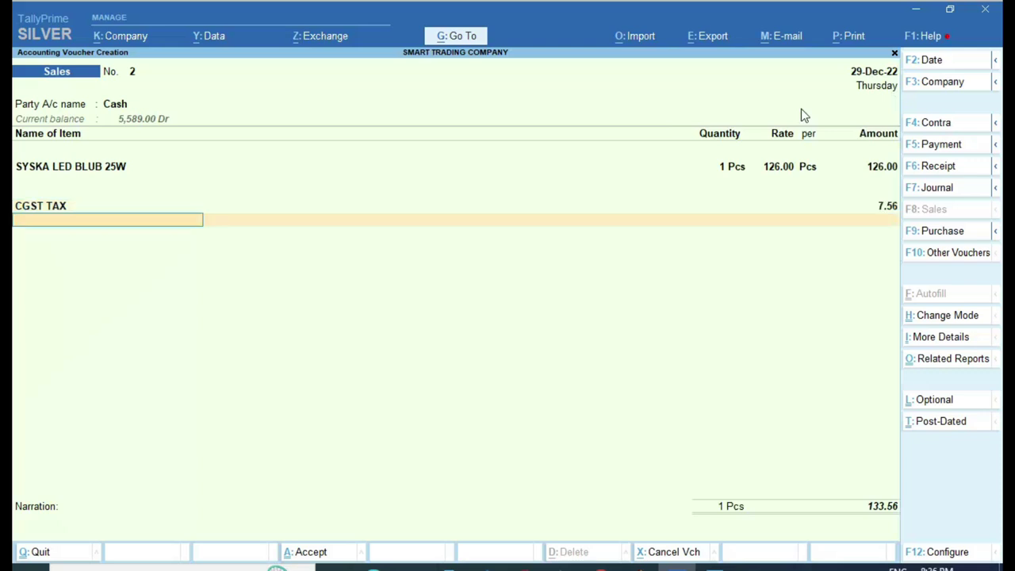
text(Sg)
key(Return)
key(Return)
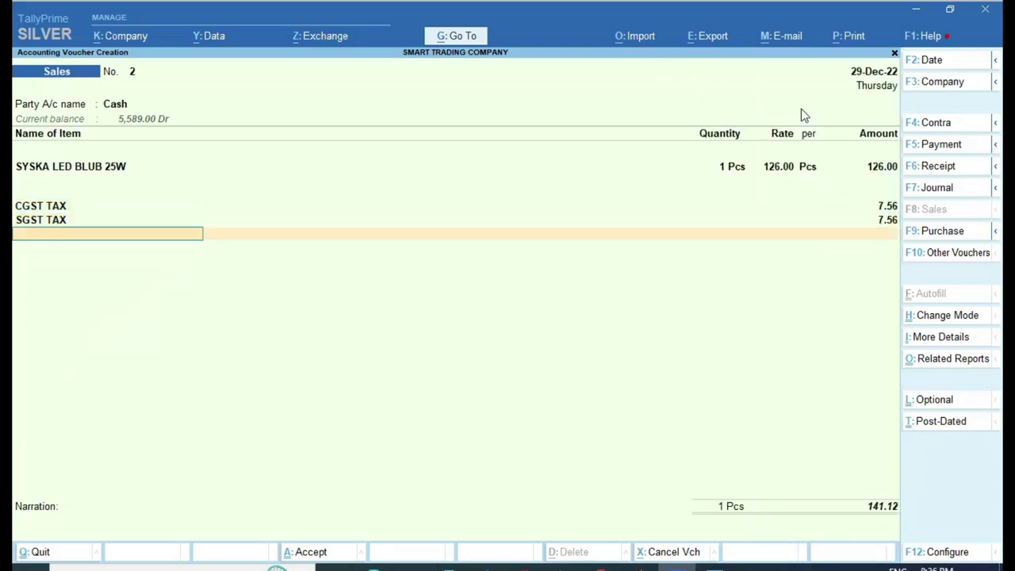
End the ledger list and save the item sales voucher without a narration.
key(Return)
key(Return)
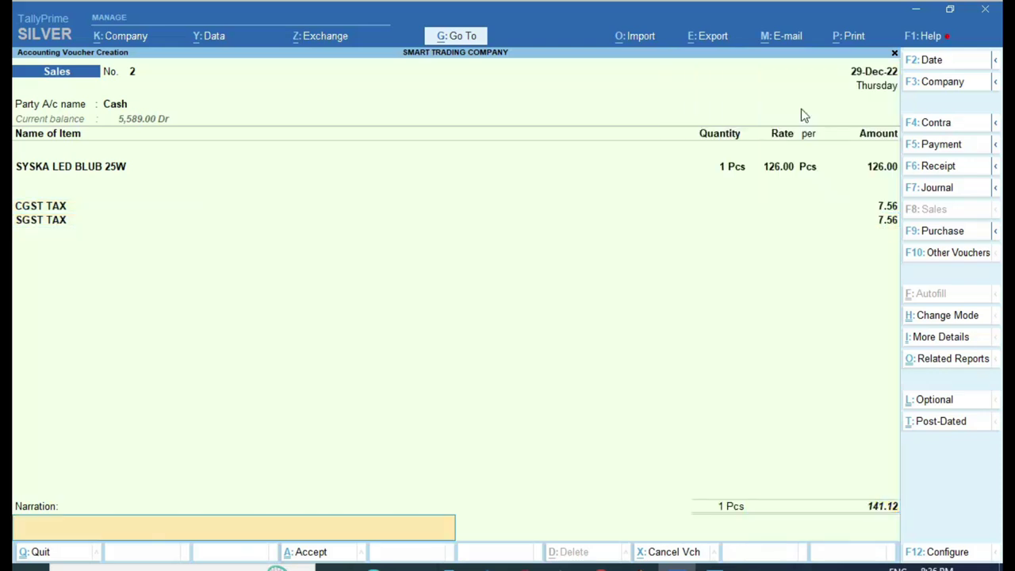
key(Return)
key(Return)
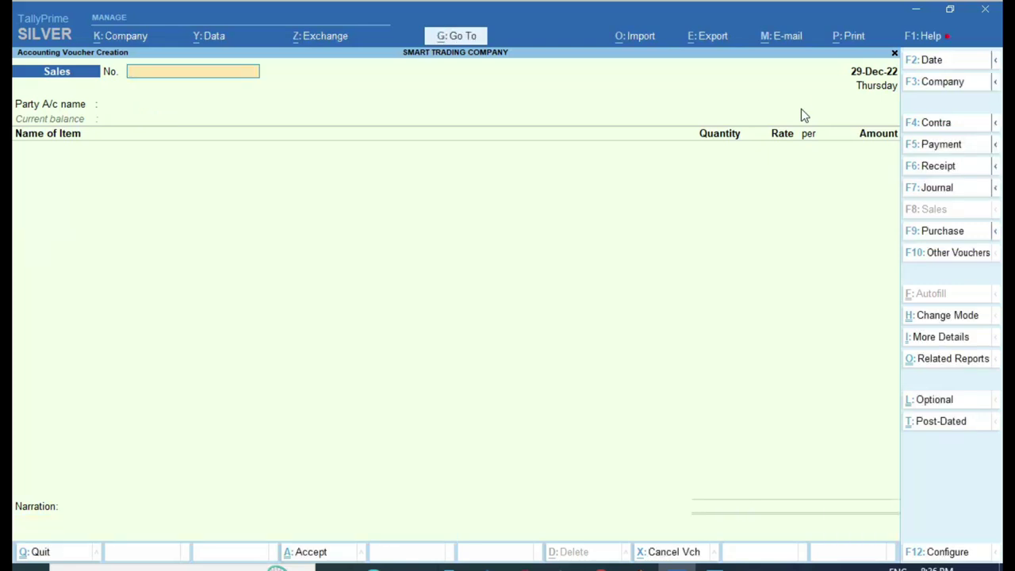
Switch the new sales voucher to Accounting Invoice mode, keep number 3 and choose Cash as the party account.
click(954, 319)
key(Down)
key(Return)
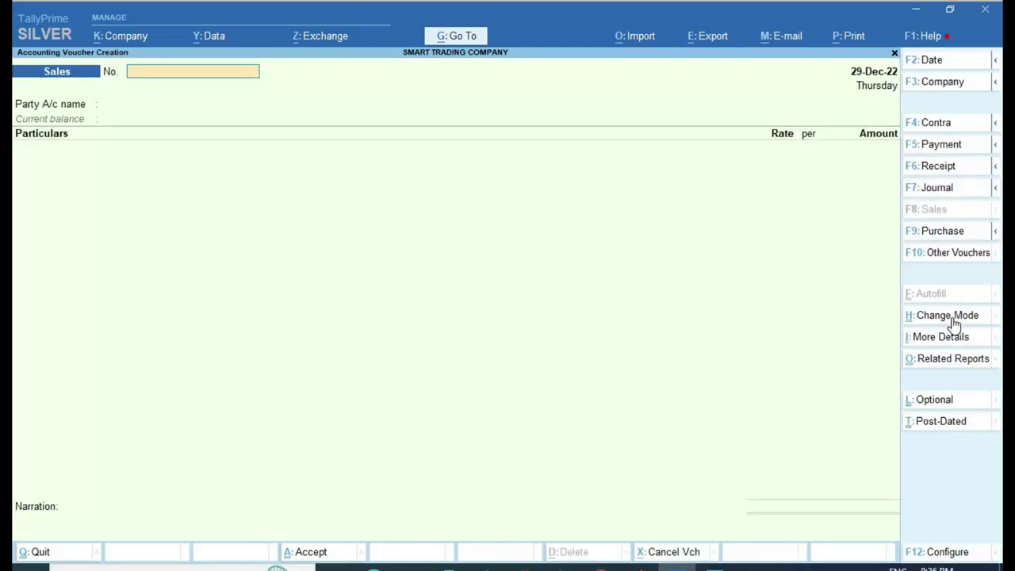
key(Return)
key(Down)
key(Down)
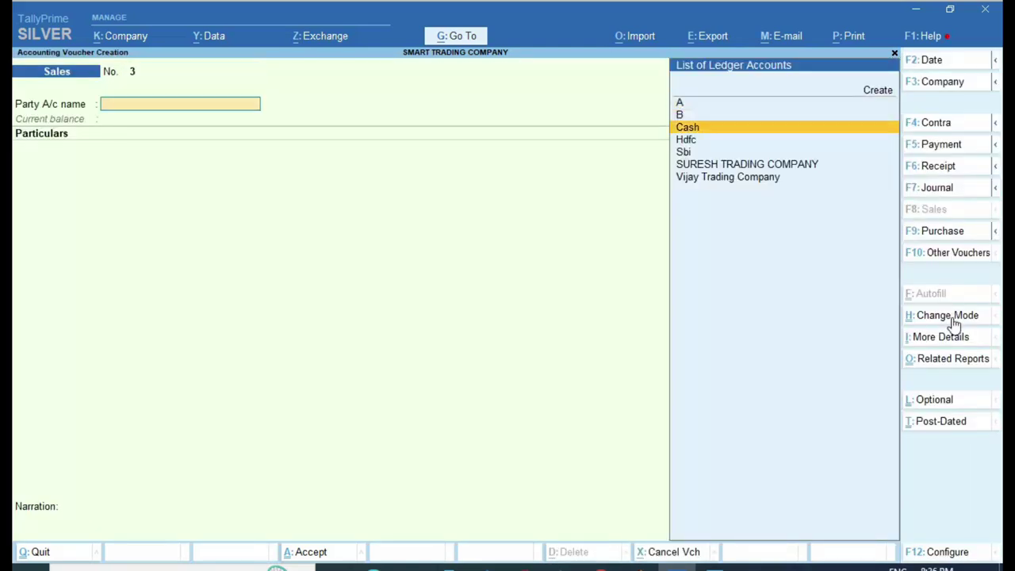
key(Return)
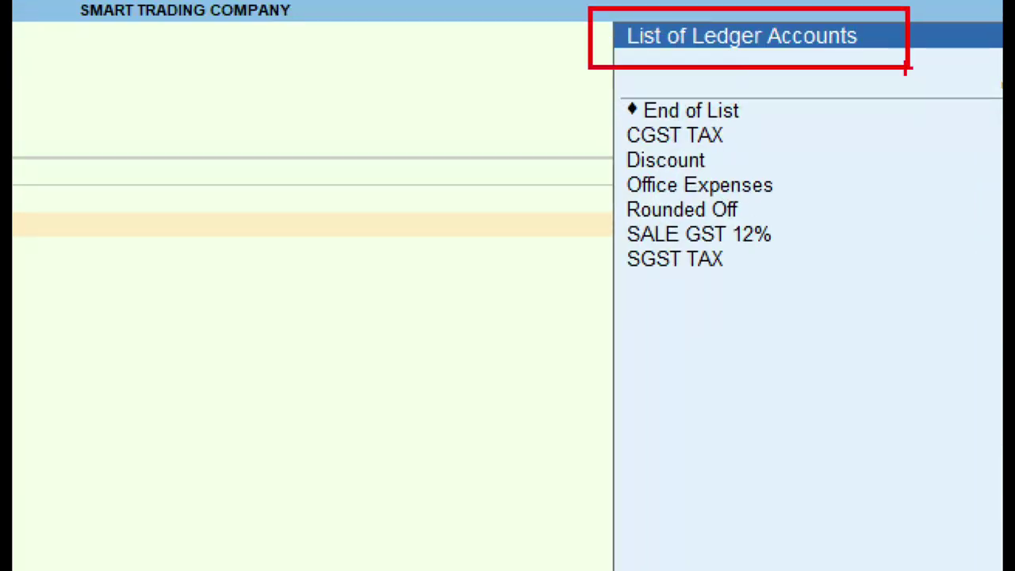
Add the SALE GST 12% ledger to the sales voucher with an amount of 100.
key(Down)
key(Down)
key(Down)
key(Down)
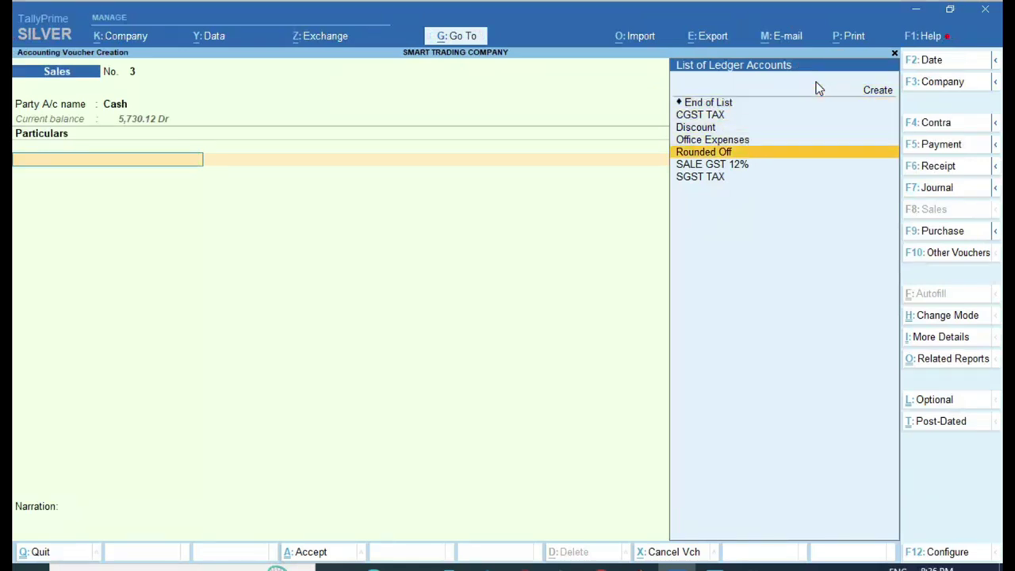
key(Down)
key(Return)
text(100)
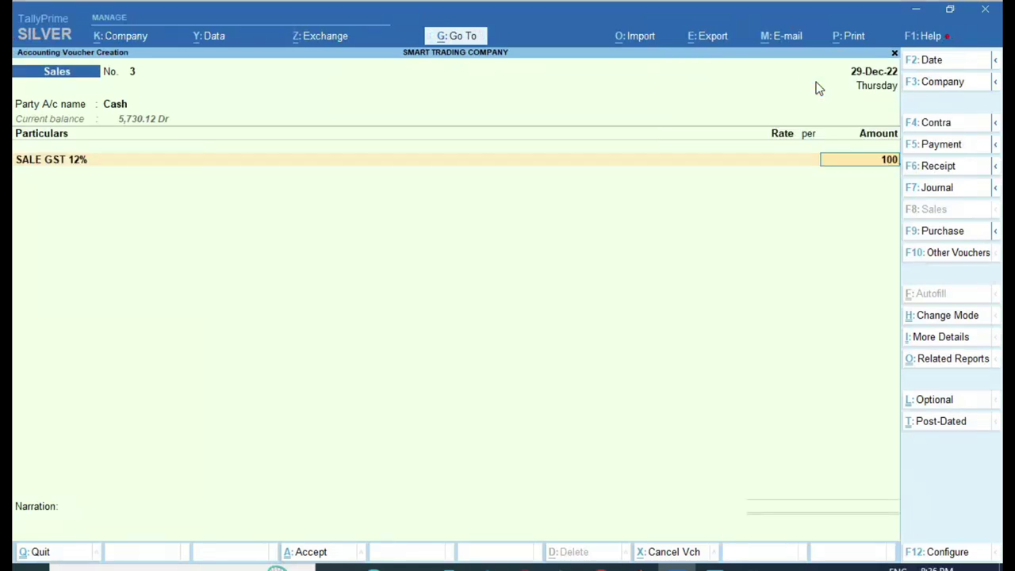
key(Return)
key(Return)
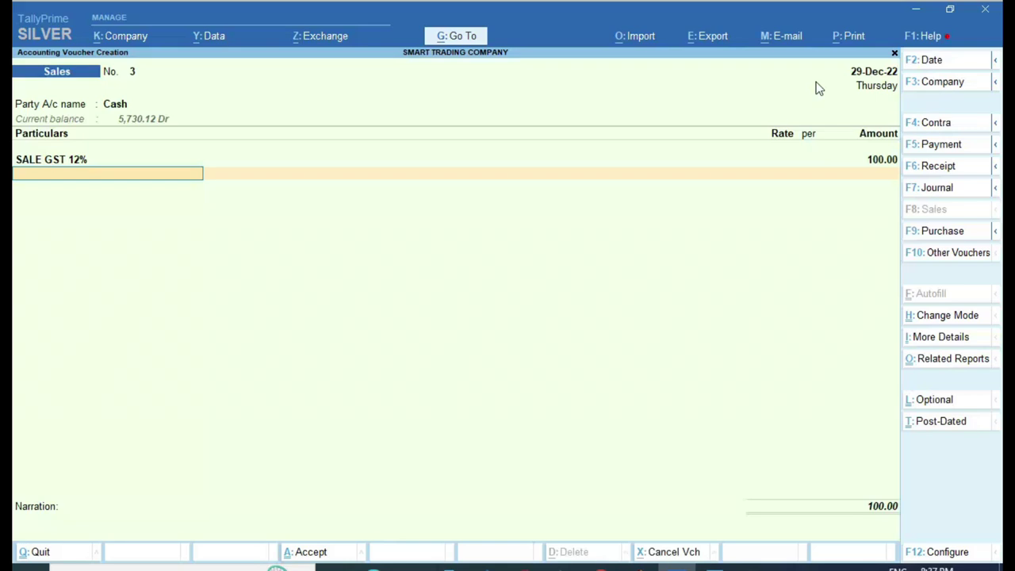
Set the tax classification of the SALE GST 12% line to Sales Taxable.
key(BackSpace)
key(Return)
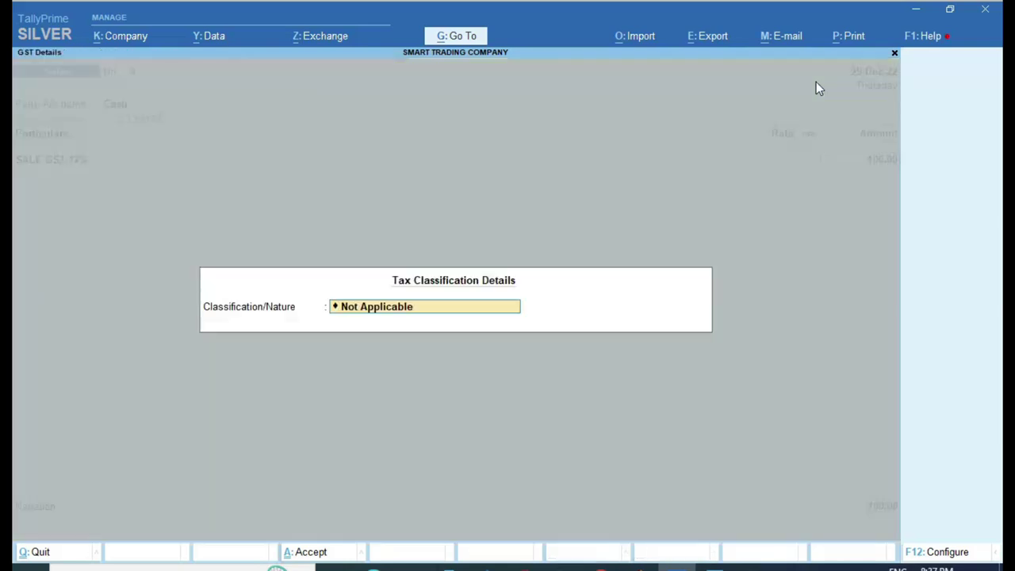
text(Sal)
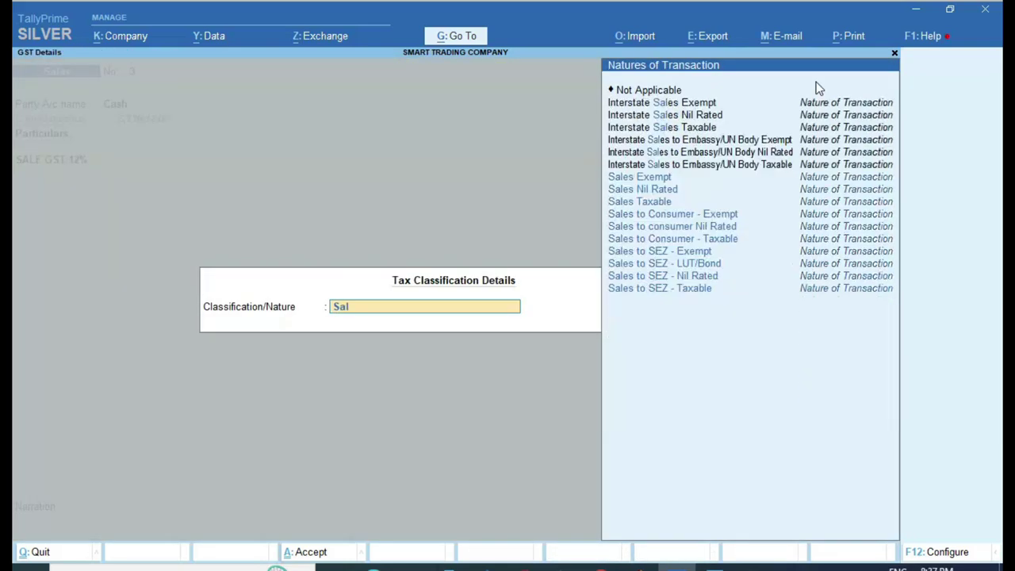
key(Down)
key(Down)
key(Return)
key(Return)
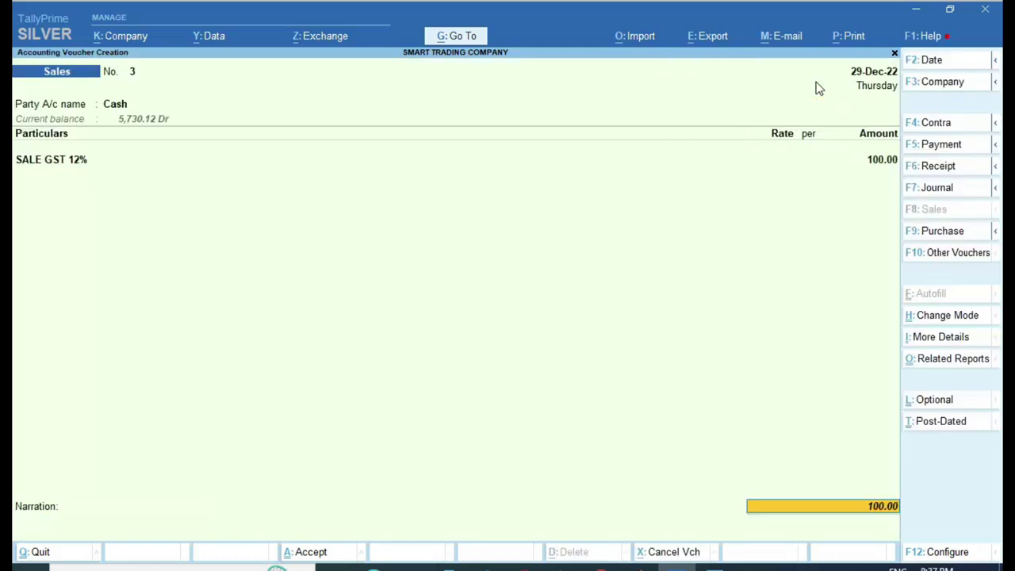
key(BackSpace)
key(Return)
key(Return)
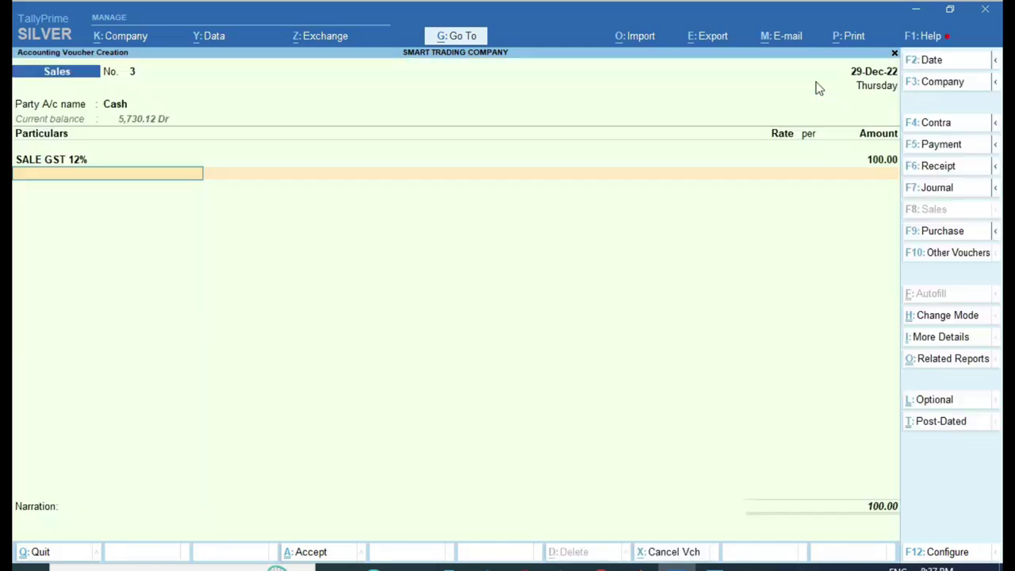
Add the CGST TAX ledger to the voucher and recheck the SALE GST 12% line's tax classification.
text(CG)
key(Return)
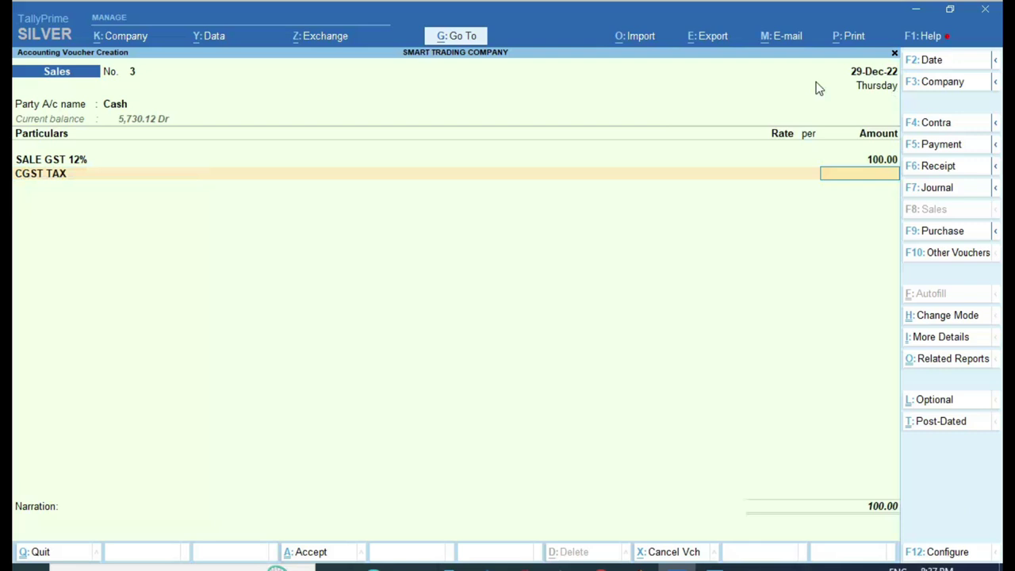
key(BackSpace)
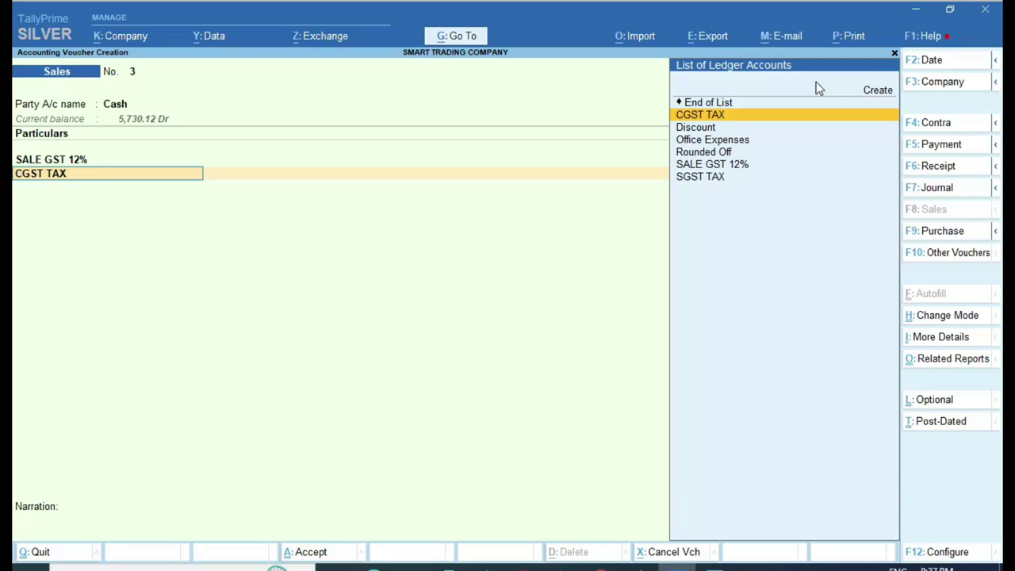
key(BackSpace)
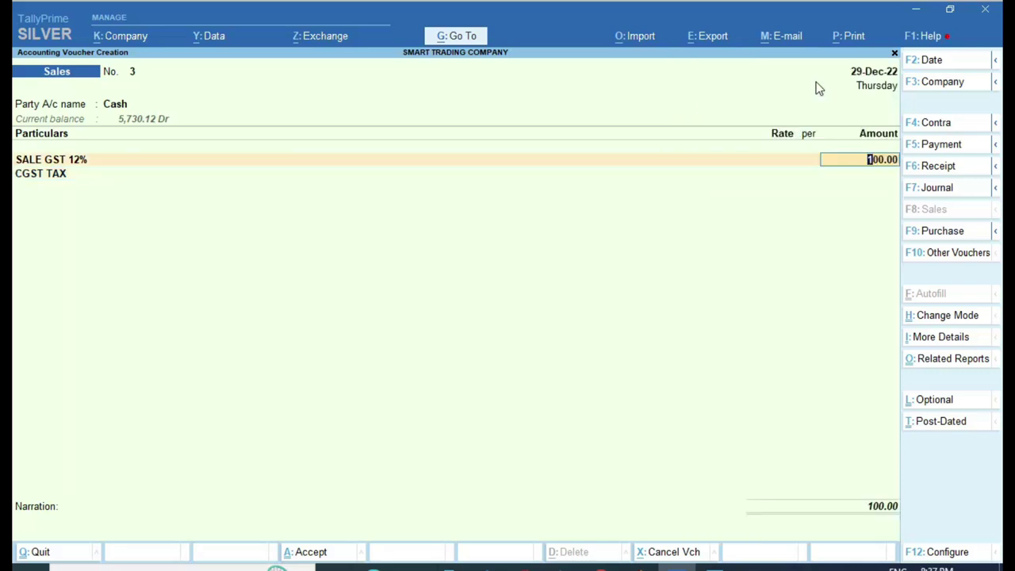
key(Return)
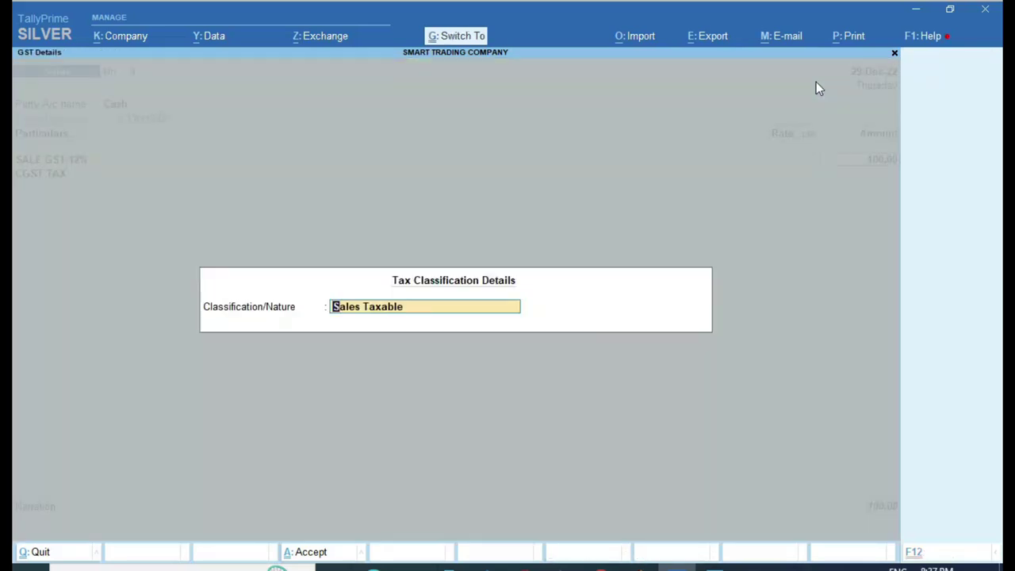
key(Escape)
key(BackSpace)
Alter the SALE GST 12% ledger from the voucher and turn on Set/Alter GST Details.
key(ctrl+Return)
key(Return)
key(Return)
key(Return)
key(Return)
key(Return)
text(y)
key(Return)
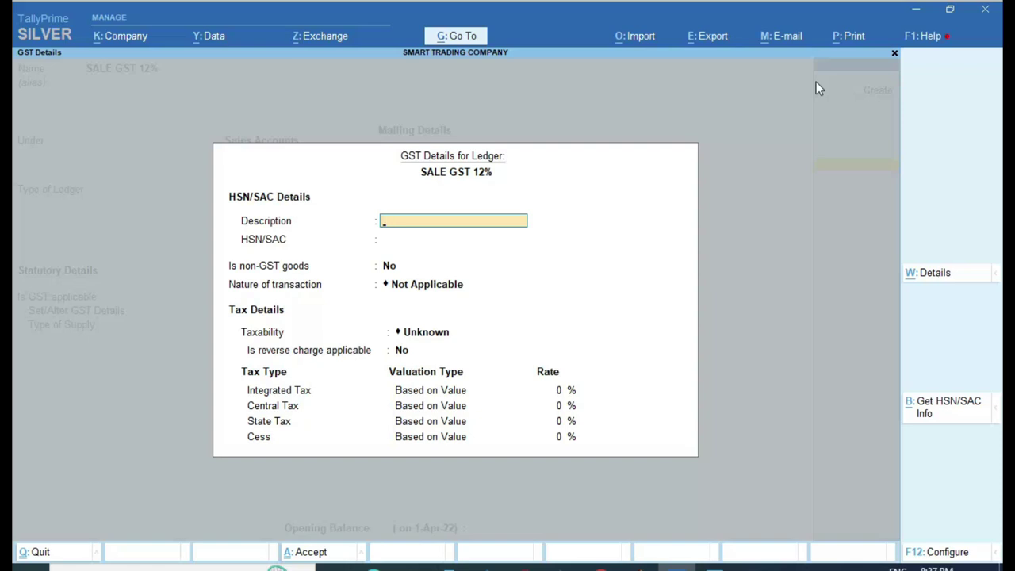
Set the ledger's nature of transaction to Sales Taxable with a 12% tax rate, keep Goods as supply type, and save it.
key(Return)
key(Return)
key(Return)
text(S)
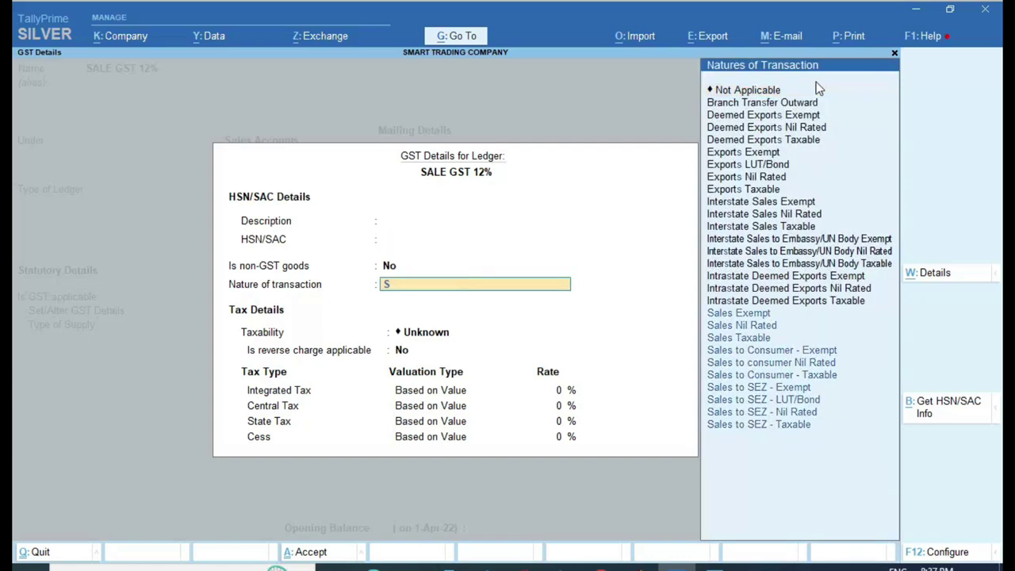
text(a)
key(Down)
key(Down)
key(Return)
key(Return)
text(12)
key(Return)
key(Return)
key(Return)
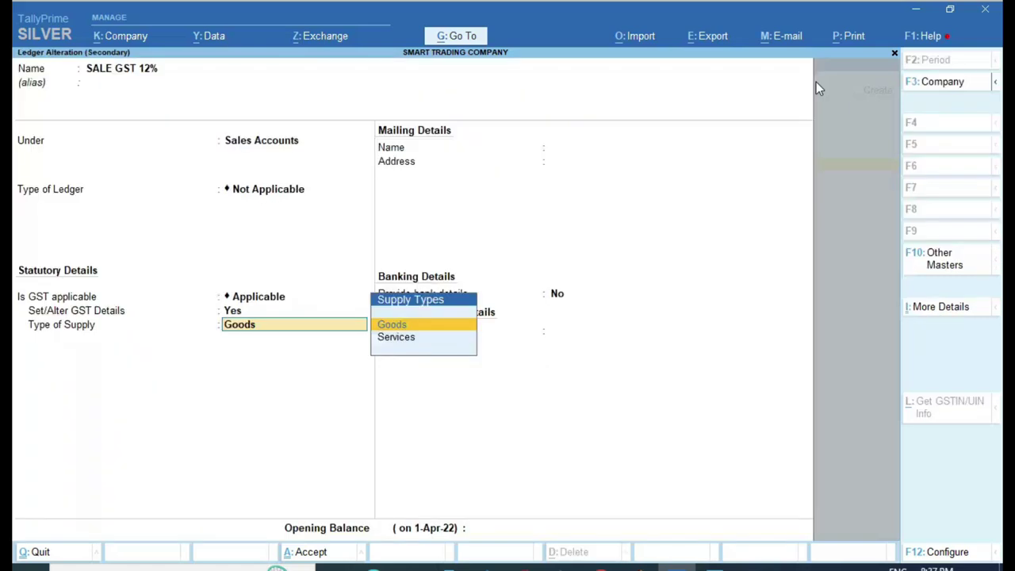
key(Return)
key(ctrl+a)
Keep Sales Taxable as the sales line's tax classification and accept the CGST TAX amount.
key(Return)
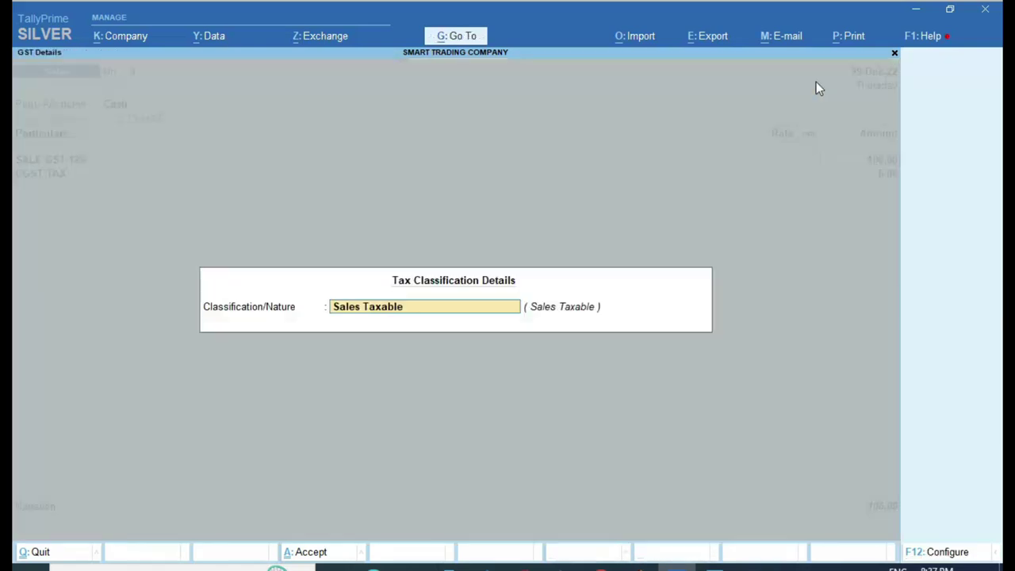
key(Return)
key(Return)
key(Return)
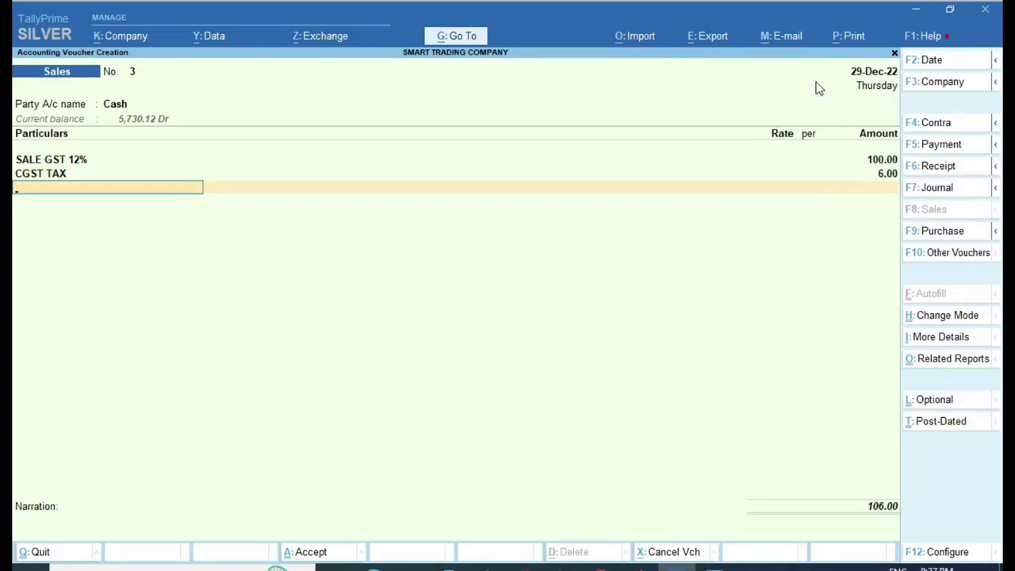
Add the SGST TAX ledger to the accounting sales voucher and save it.
text(sg)
key(Return)
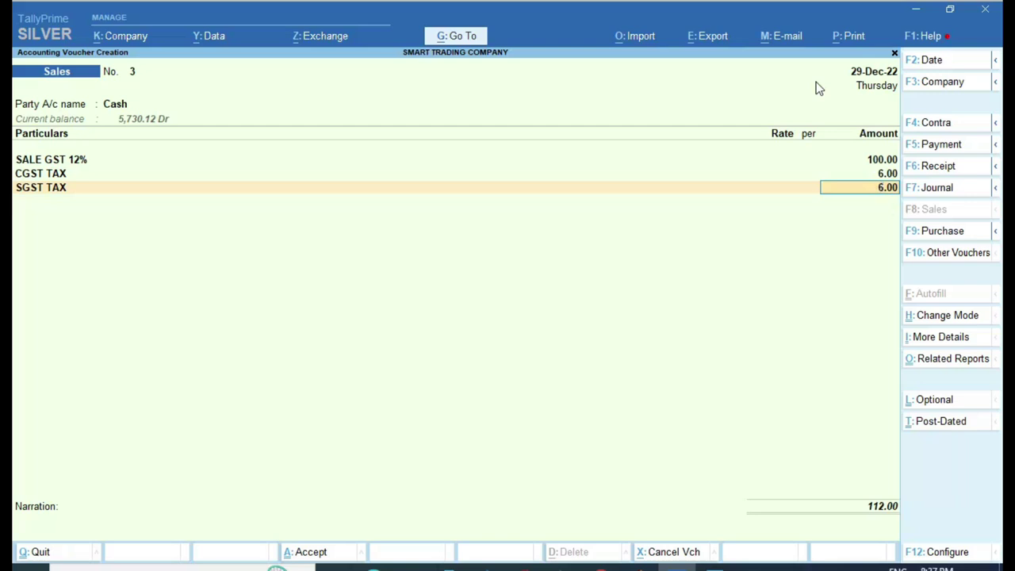
key(Return)
key(Return)
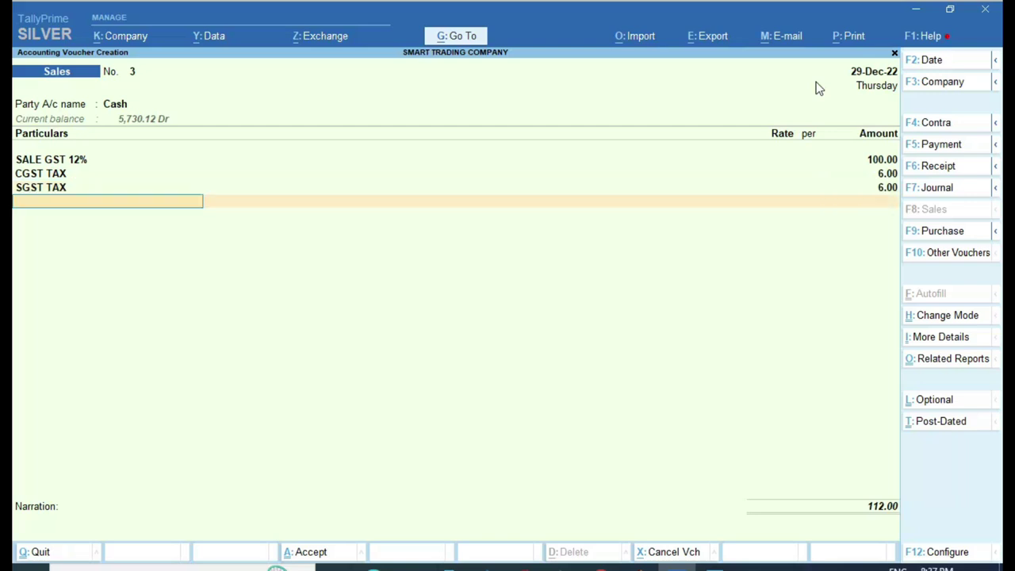
key(Return)
key(Return)
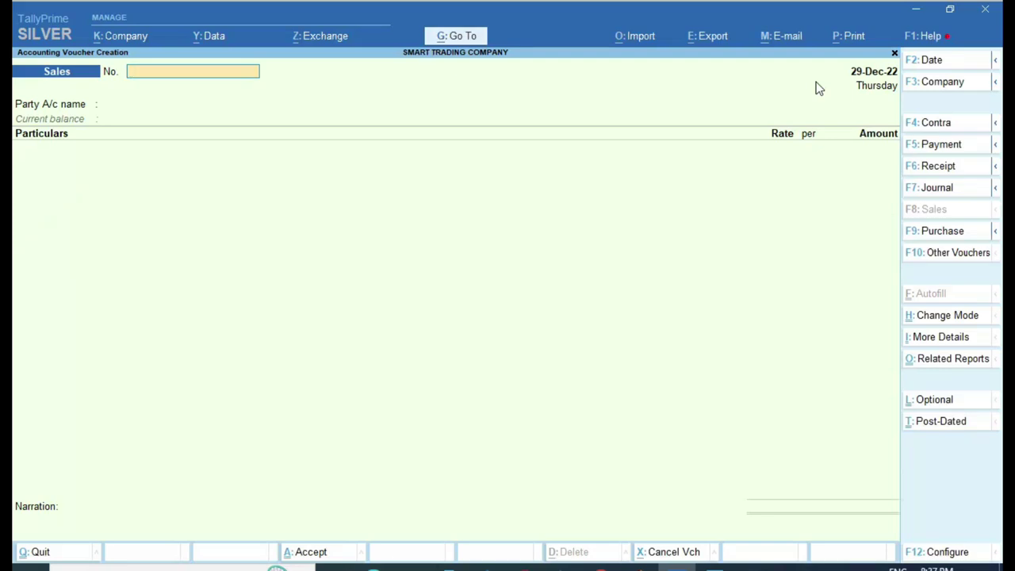
Check the Purchase Voucher entry in the voucher notes image and return to TallyPrime.
click(715, 567)
scroll(397, 363, down, 1)
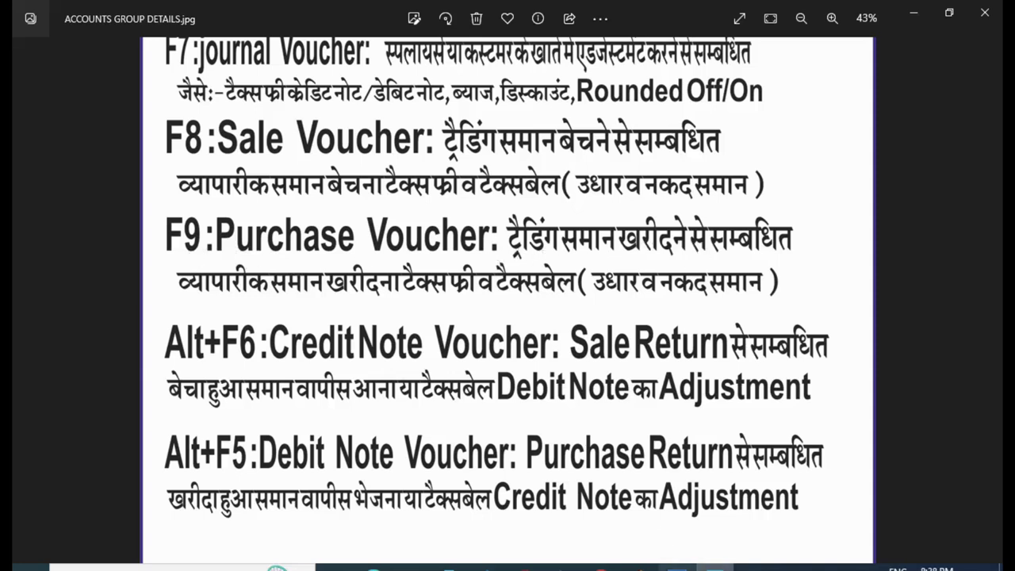
click(672, 567)
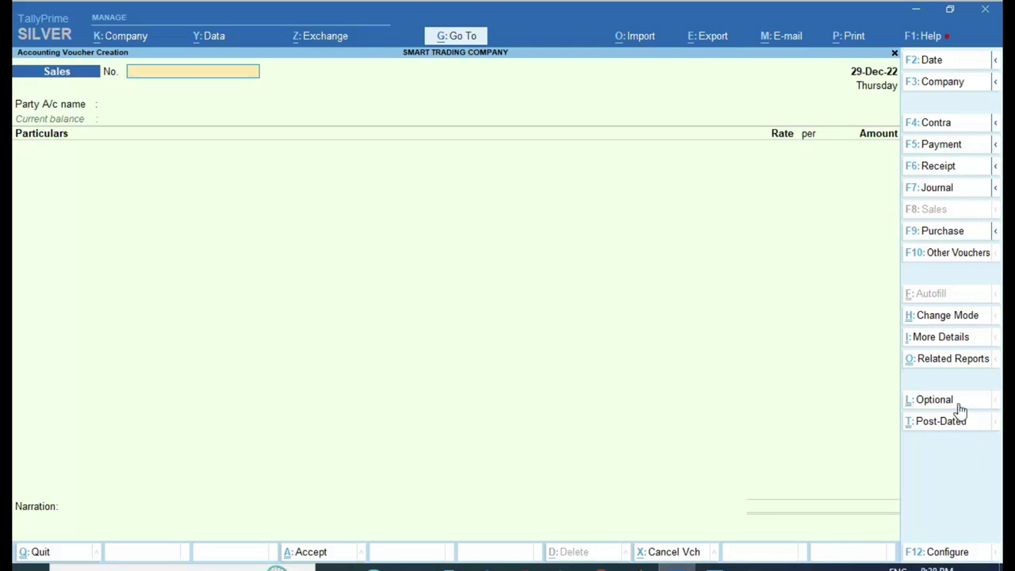
Start a purchase voucher and enter 141 as the supplier invoice number.
click(948, 232)
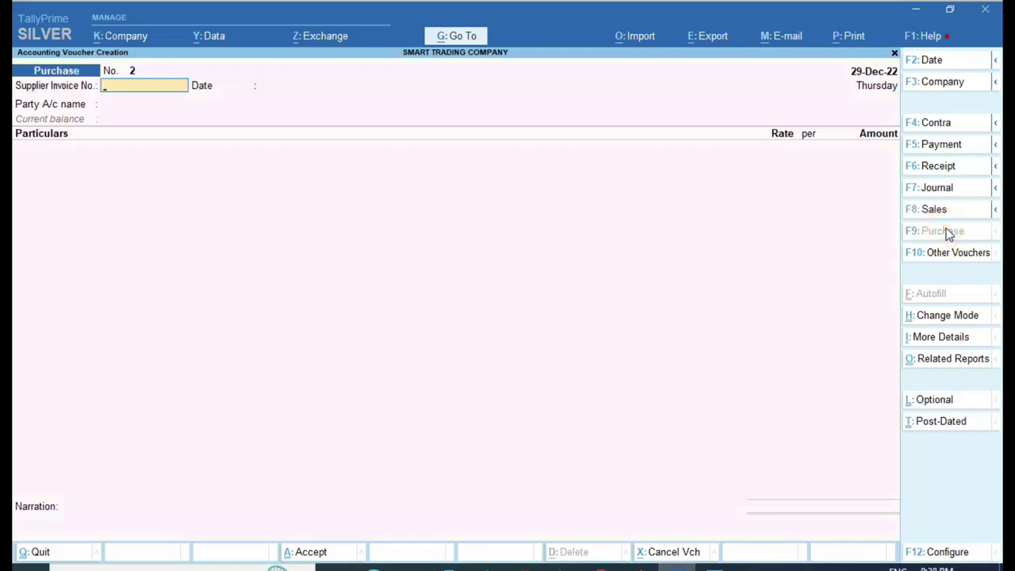
text(141)
key(Return)
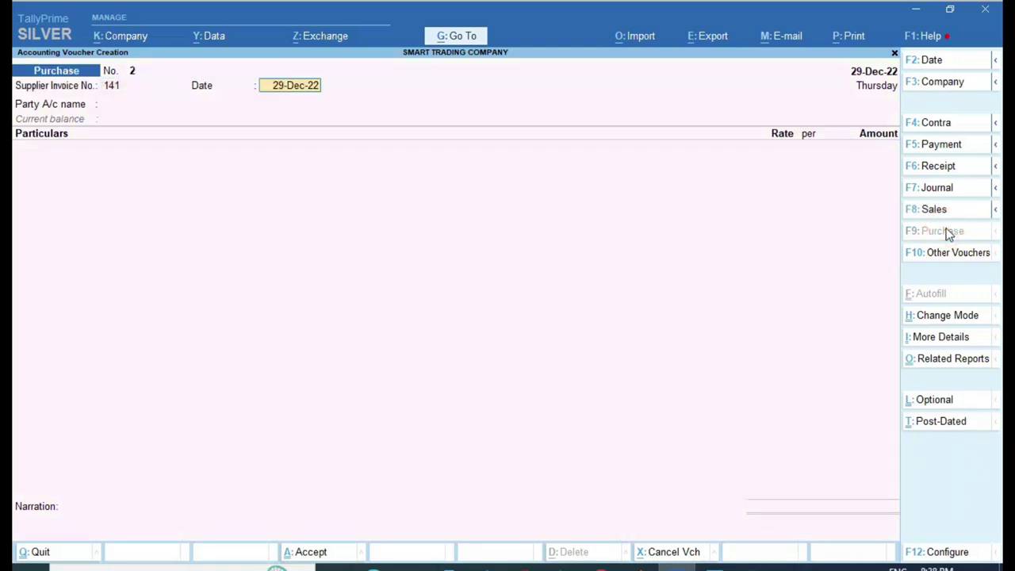
Keep the supplier invoice date and select SURESH TRADING COMPANY as the party account of the purchase voucher.
key(Return)
key(Down)
key(Down)
key(Down)
key(Down)
key(Down)
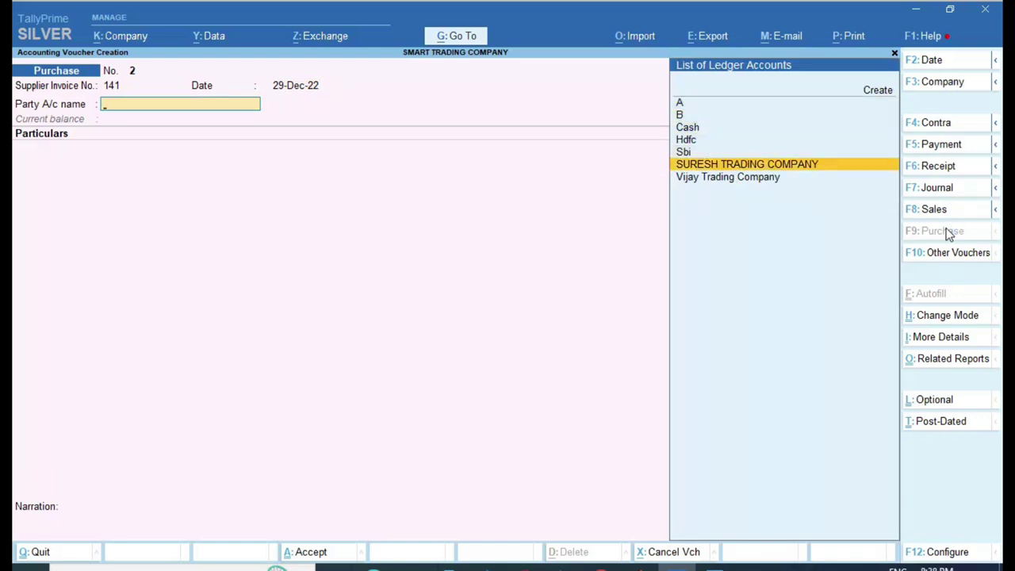
key(Return)
Switch the purchase voucher to Item Invoice mode, keeping the supplier invoice number, date and party already entered.
text(A)
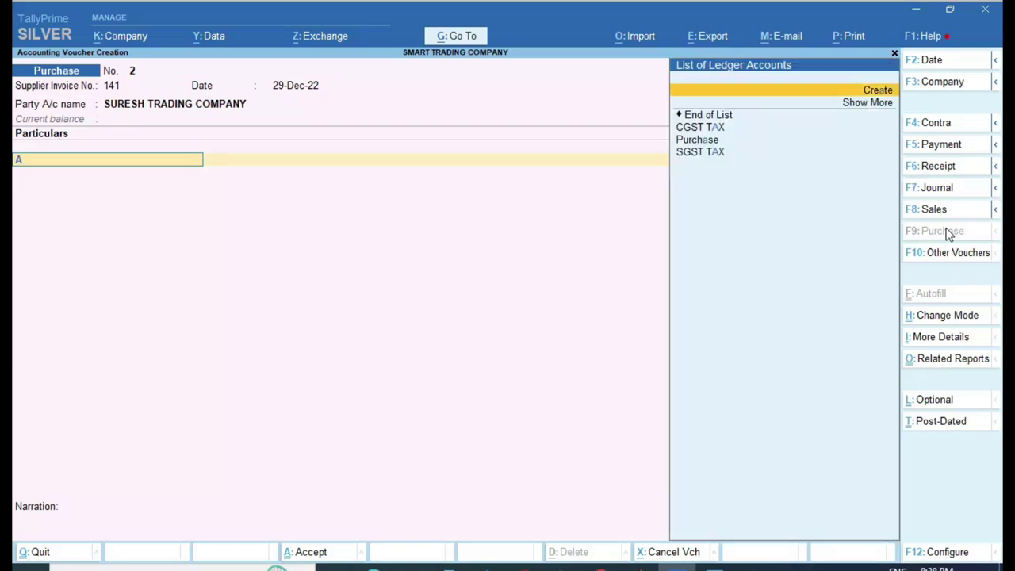
key(BackSpace)
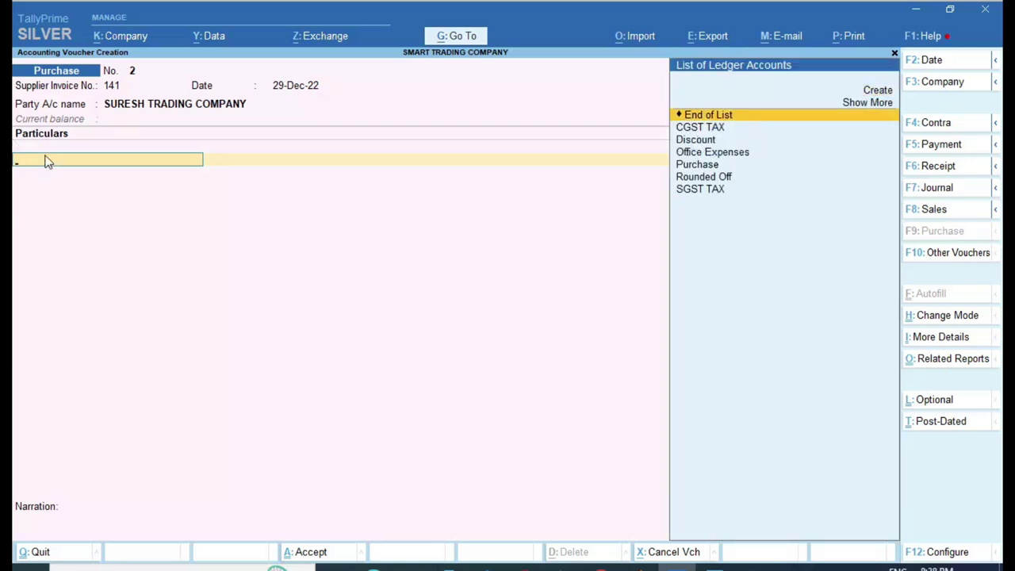
key(ctrl)
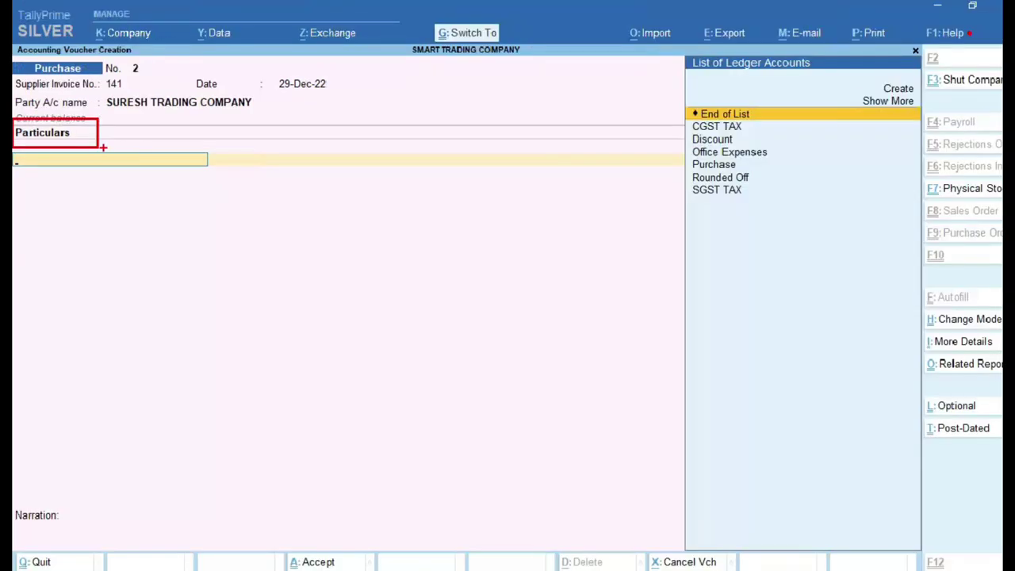
click(960, 317)
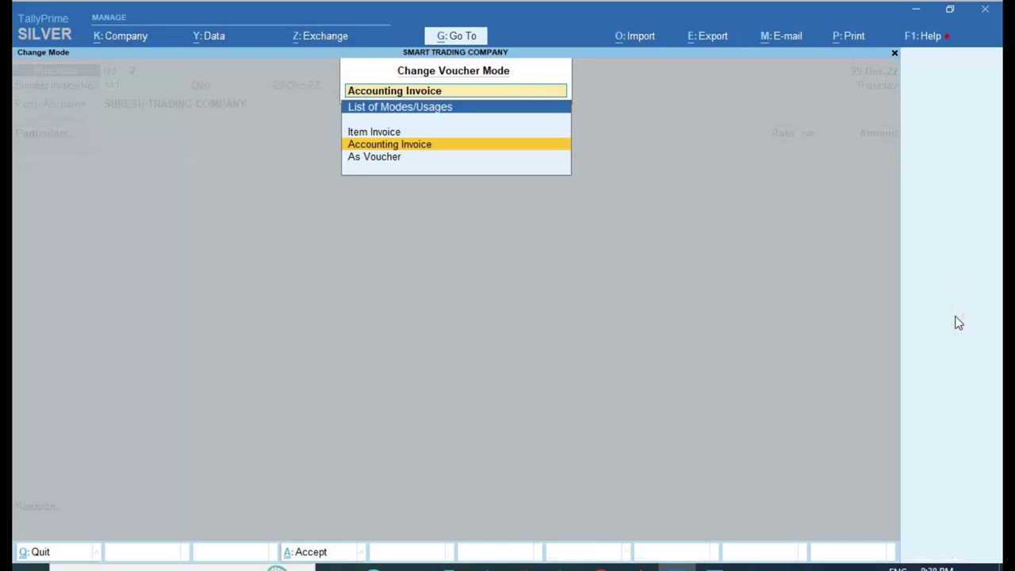
key(Up)
key(Return)
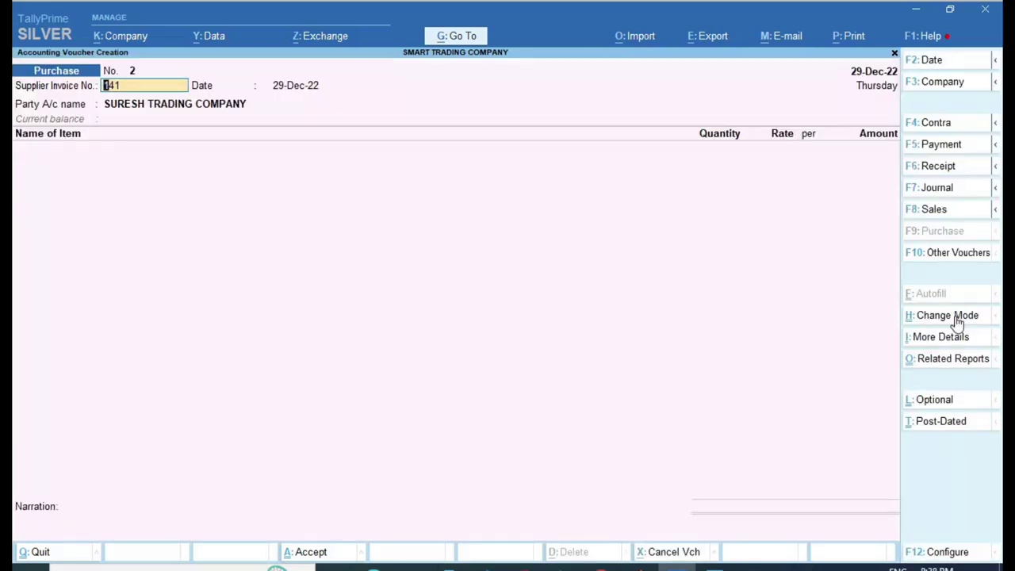
key(Return)
key(Return)
key(Return)
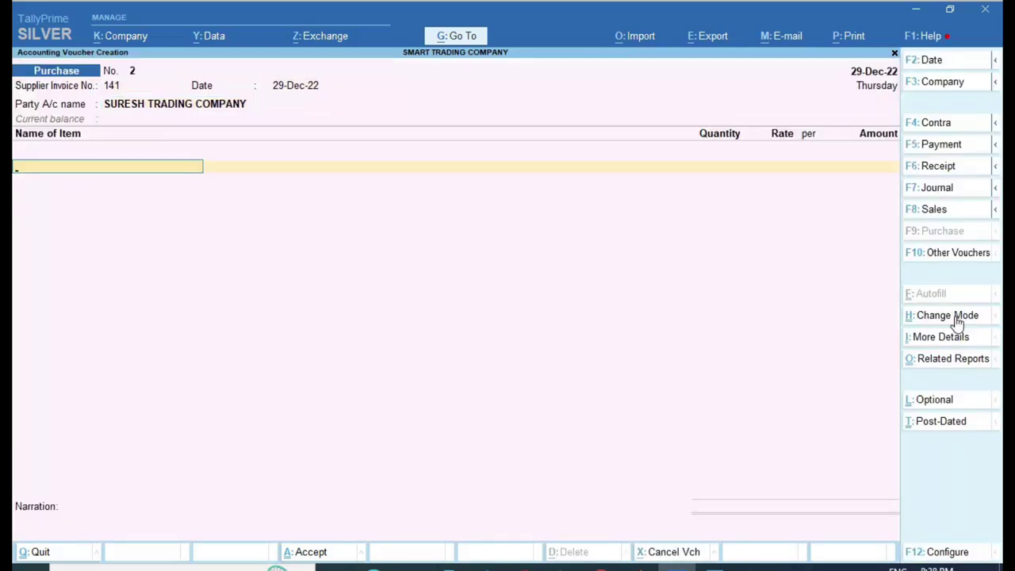
Add the stock item SYSKA LED BLUB 25W with a quantity of 10 Pcs and accept its default rate.
text(A)
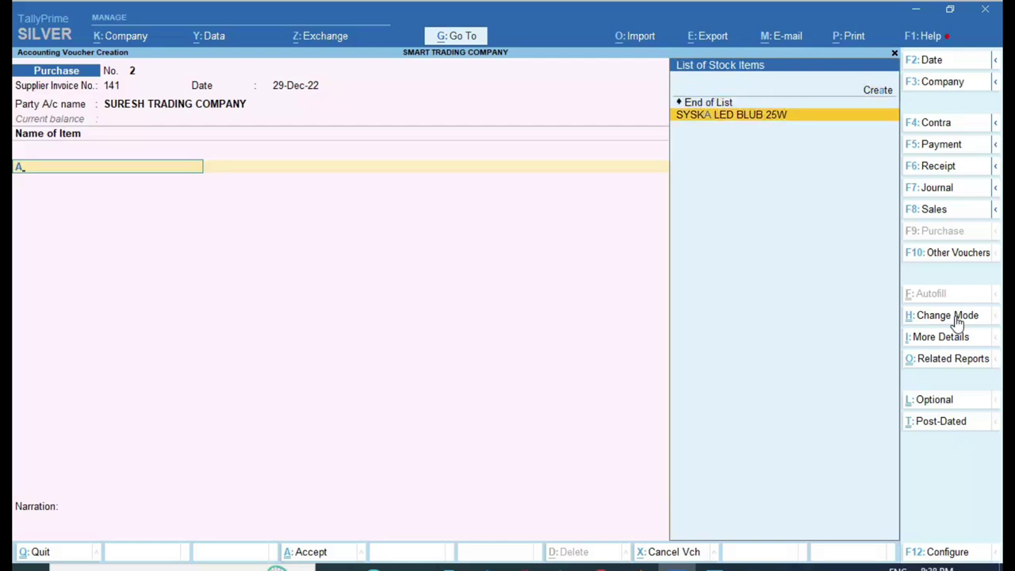
key(Return)
text(1)
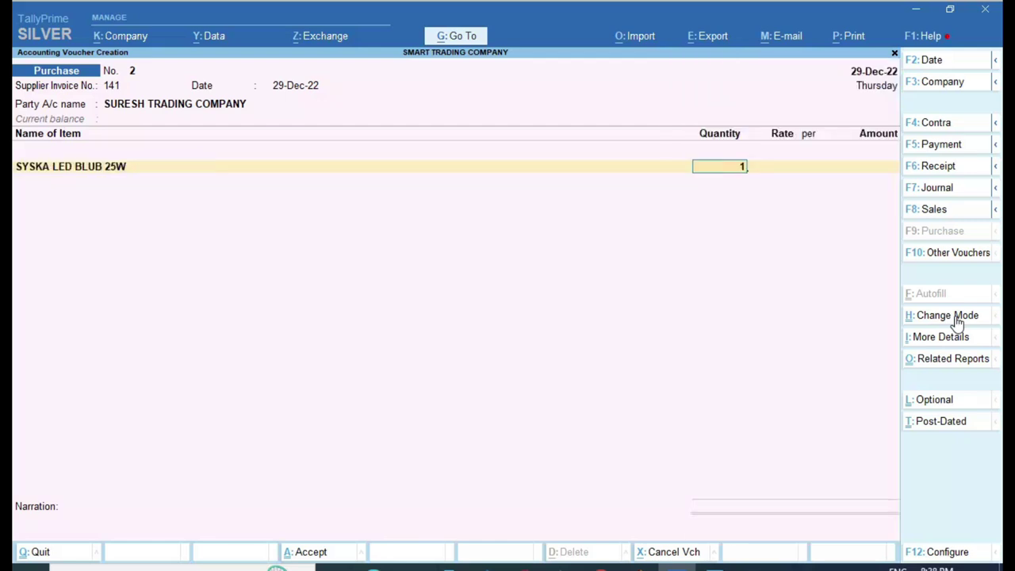
text(0)
key(Return)
key(Return)
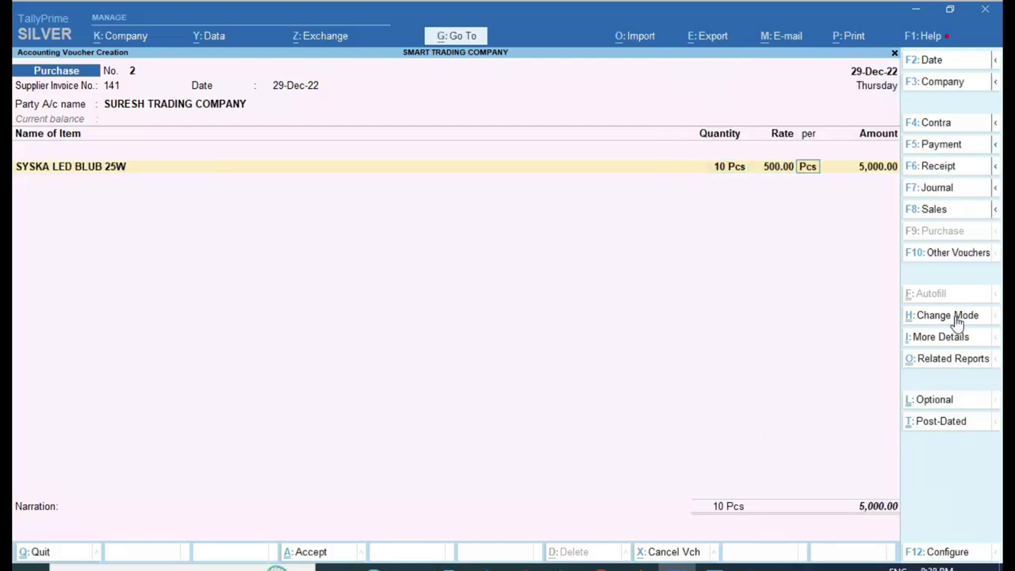
key(Return)
Allocate the item amount to the Purchase ledger with Purchase Taxable as its tax classification and finish the item list.
key(Return)
key(Return)
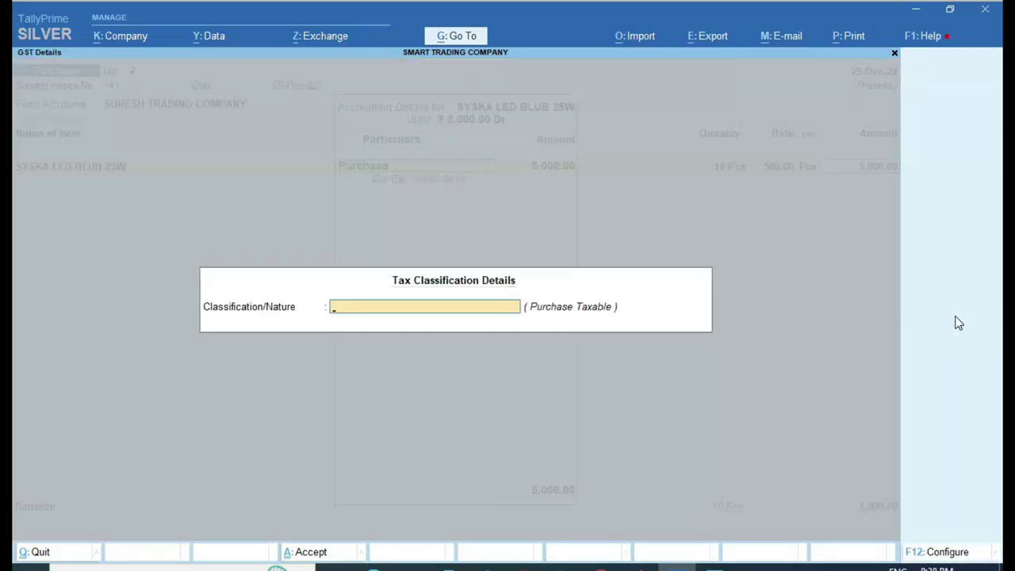
text(pt)
key(Return)
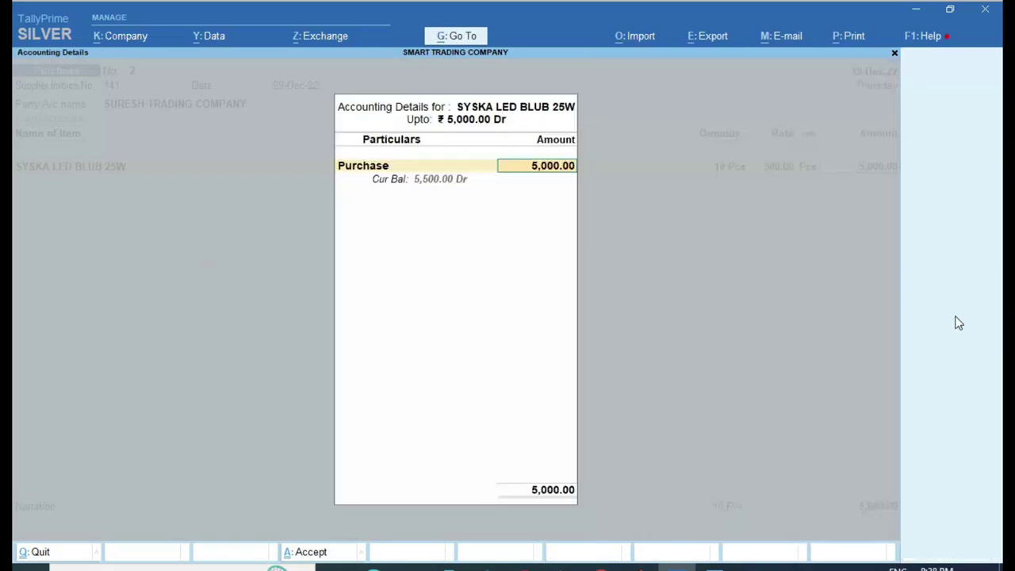
key(Return)
key(Return)
Add the CGST TAX and SGST TAX ledgers below the item and accept their amounts.
text(Cg)
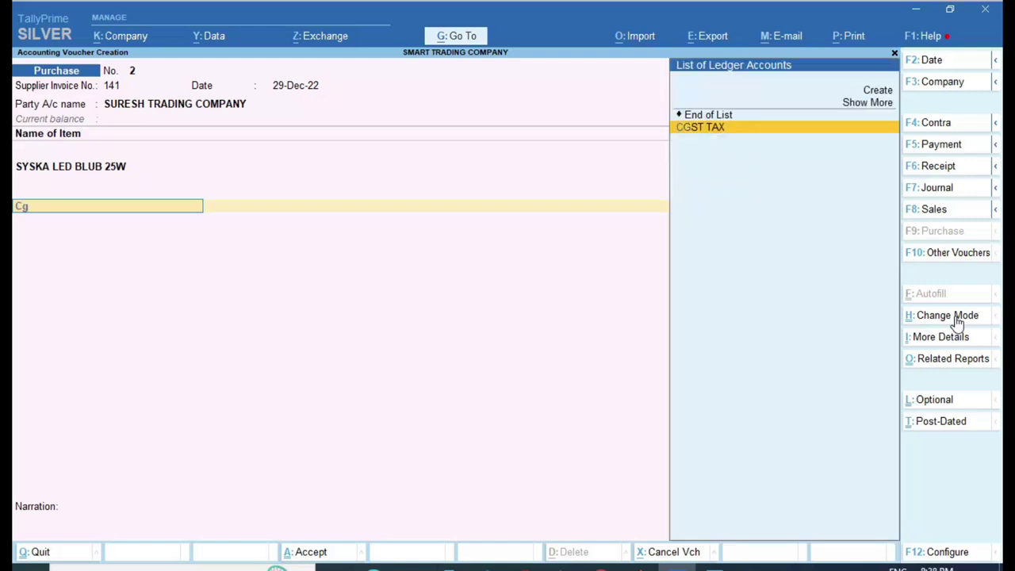
key(Return)
key(Return)
text(Sg)
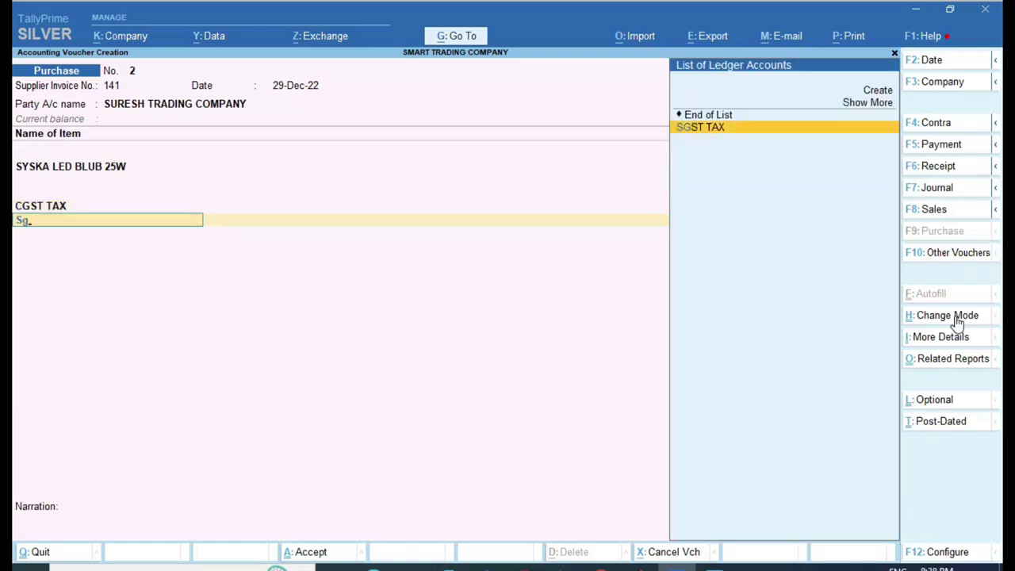
key(Return)
key(Return)
Leave the narration empty and save the item purchase voucher.
key(Return)
key(Return)
key(Return)
key(Return)
key(Return)
key(Return)
key(Return)
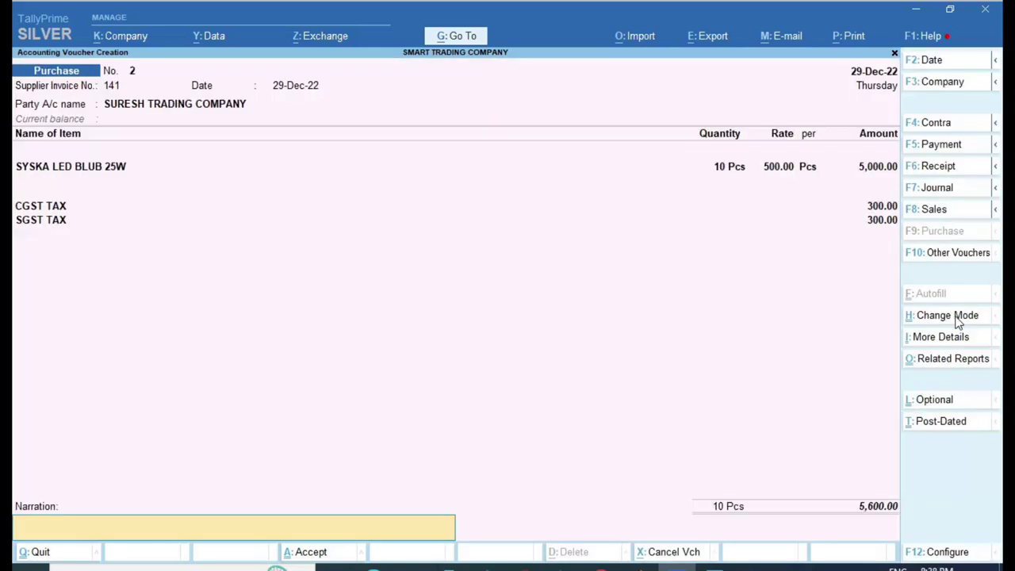
key(Return)
key(Return)
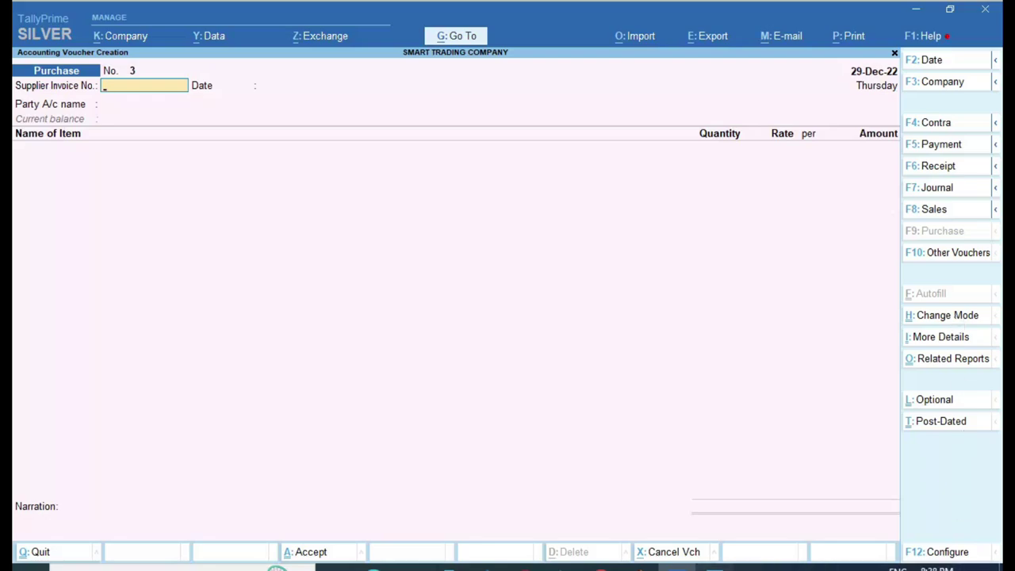
Check the Credit Note and Debit Note entries in the voucher notes image and return to TallyPrime.
click(714, 568)
scroll(367, 339, down, 1)
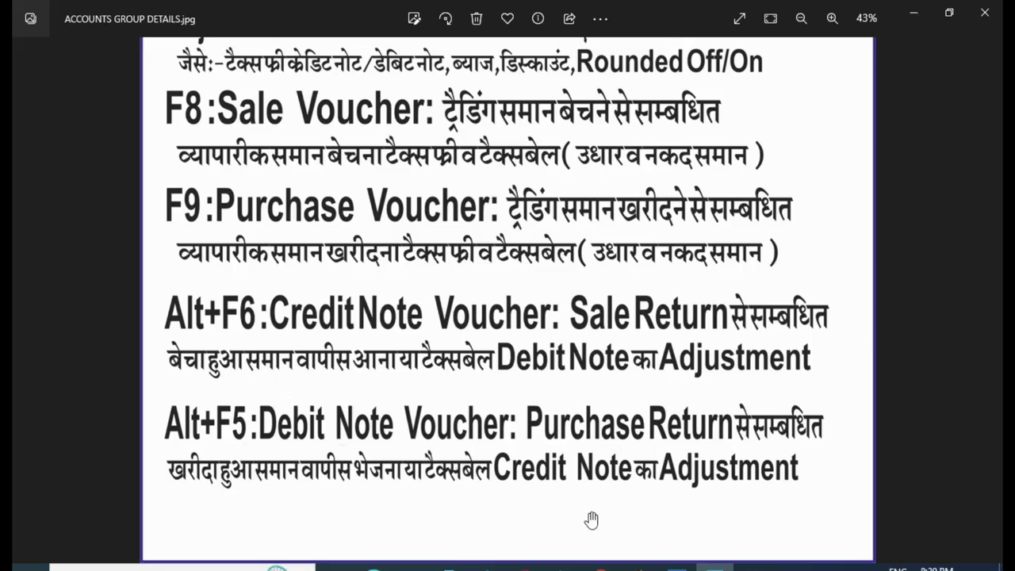
click(678, 567)
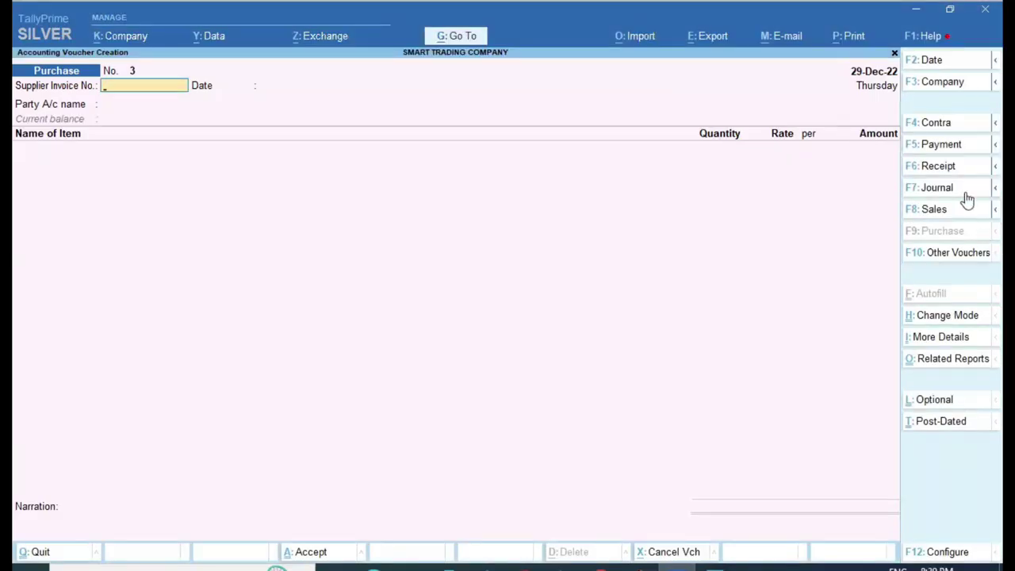
Open the list of other voucher types and locate Credit Note and Debit Note.
click(956, 259)
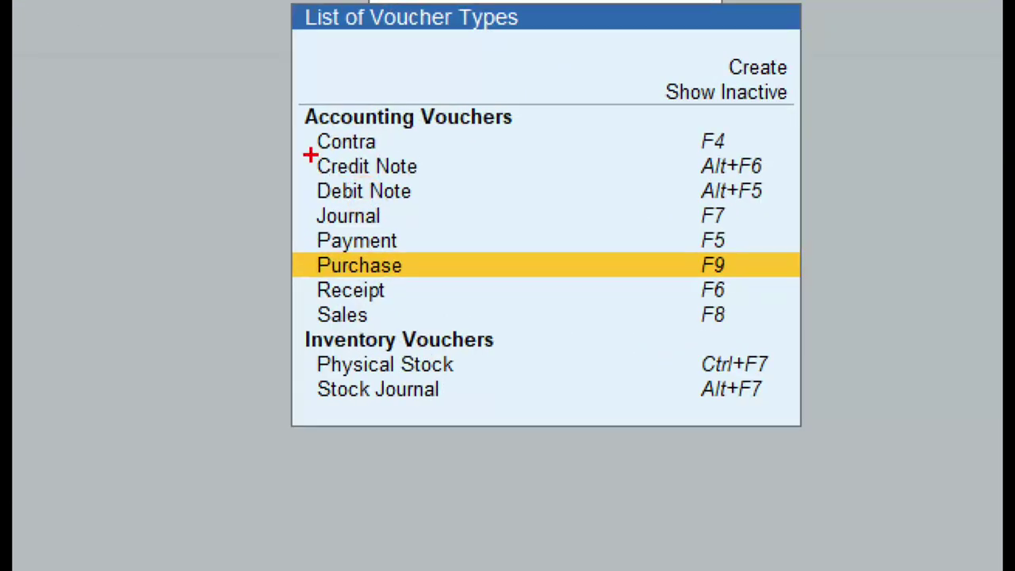
click(347, 182)
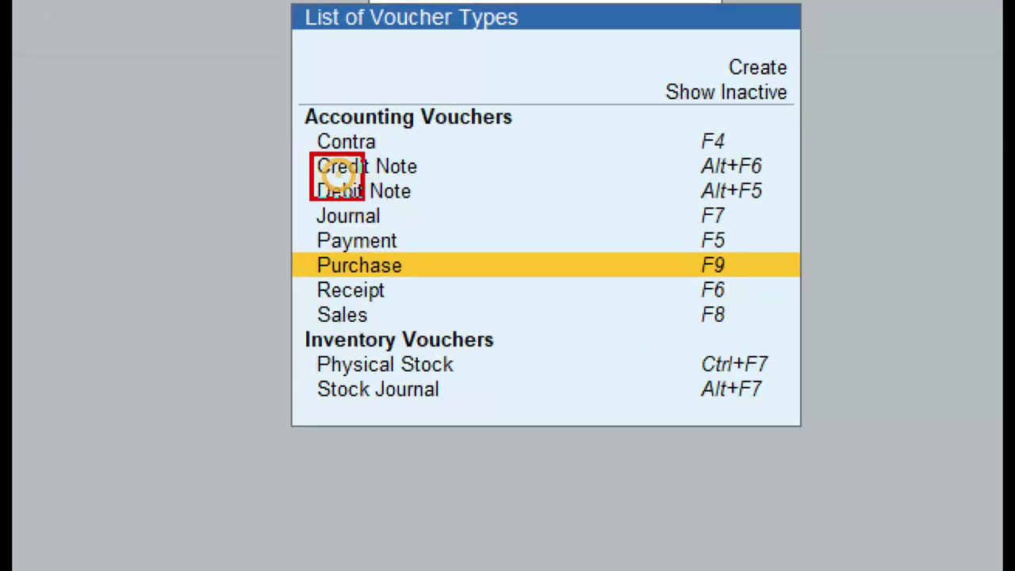